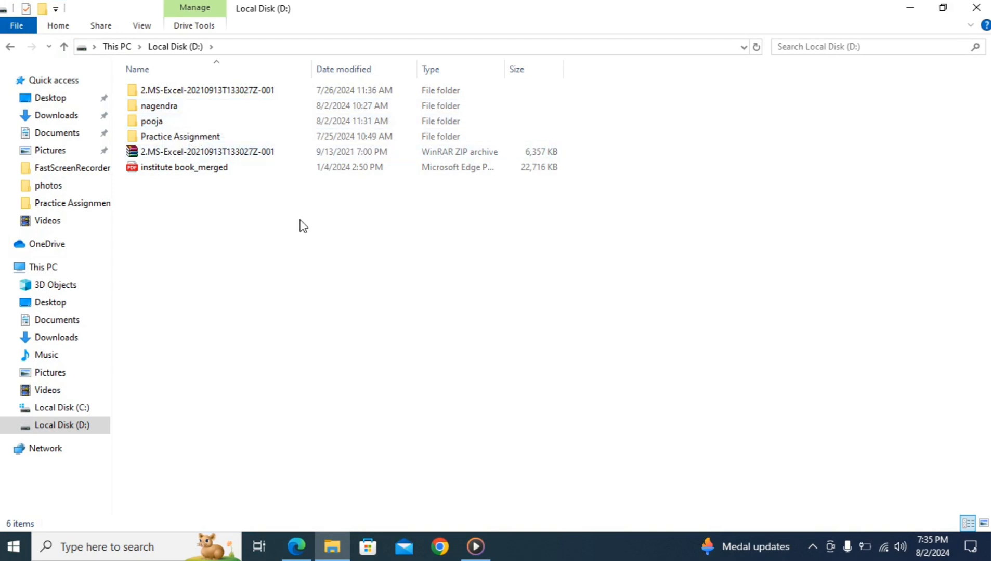
double_click(204, 96)
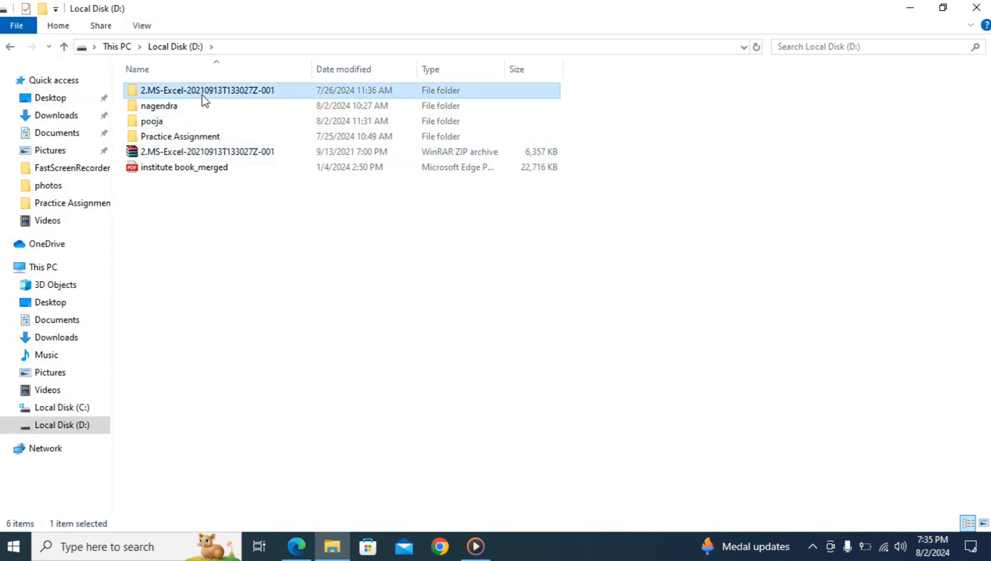
left_click(64, 46)
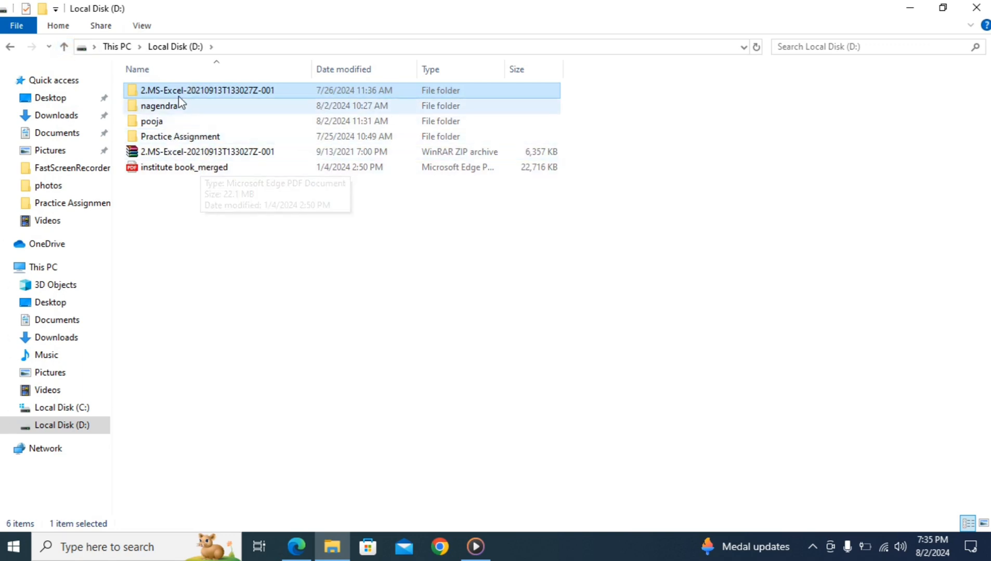
Step: Open the workbook "Copy of GOTO SPEICAL1" from the TAB subfolder of the desktop's excel folder
left_click(910, 7)
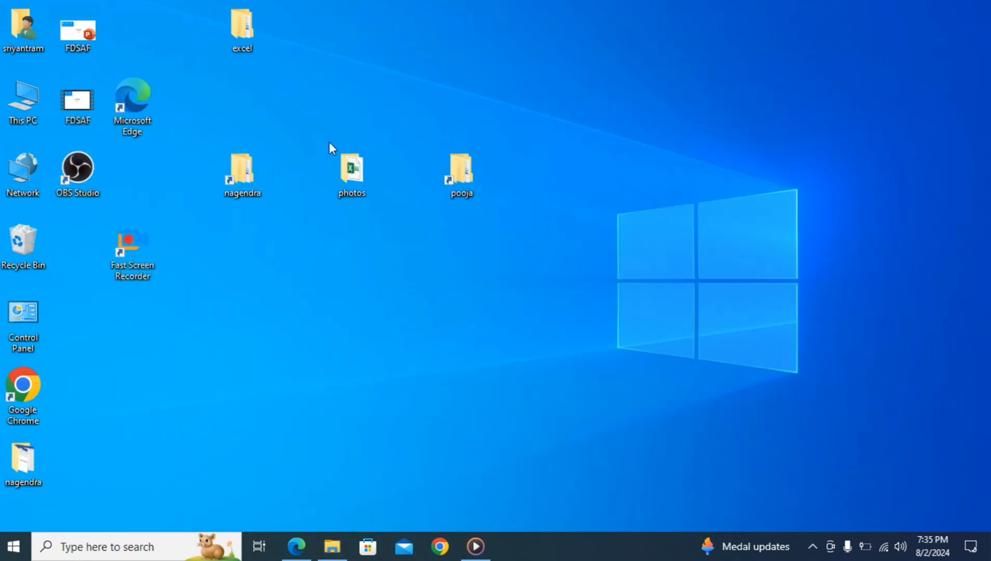
double_click(245, 32)
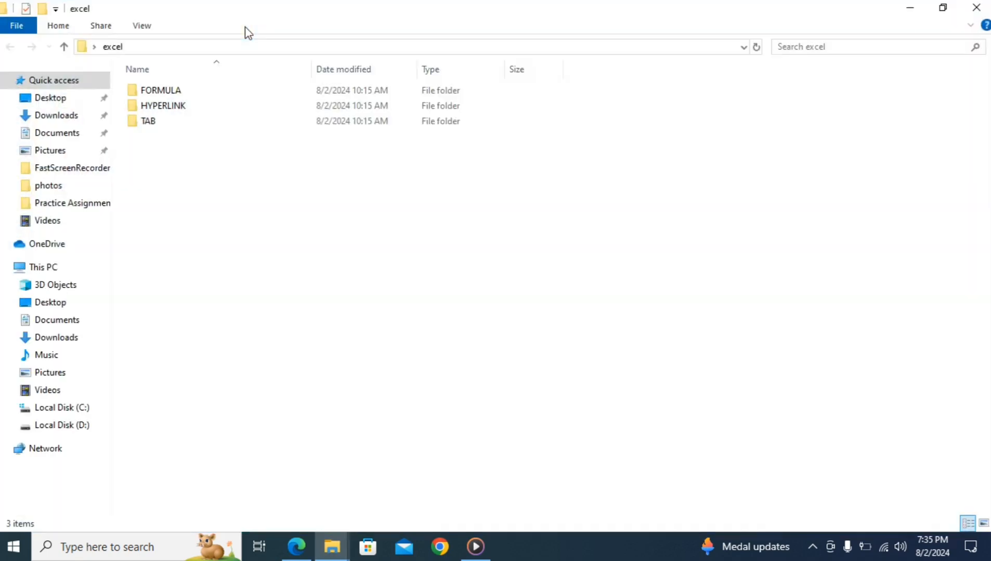
double_click(155, 132)
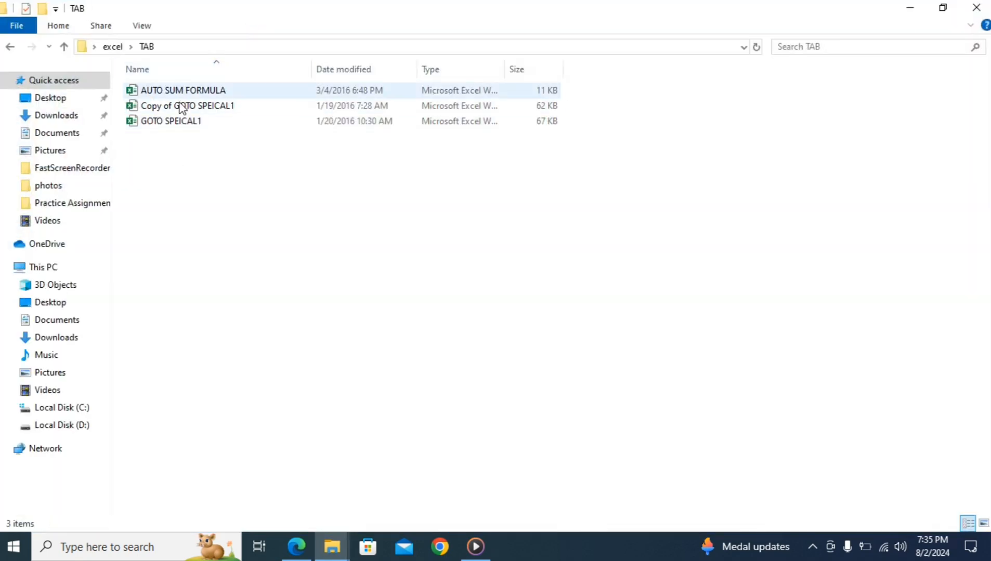
left_click(192, 109)
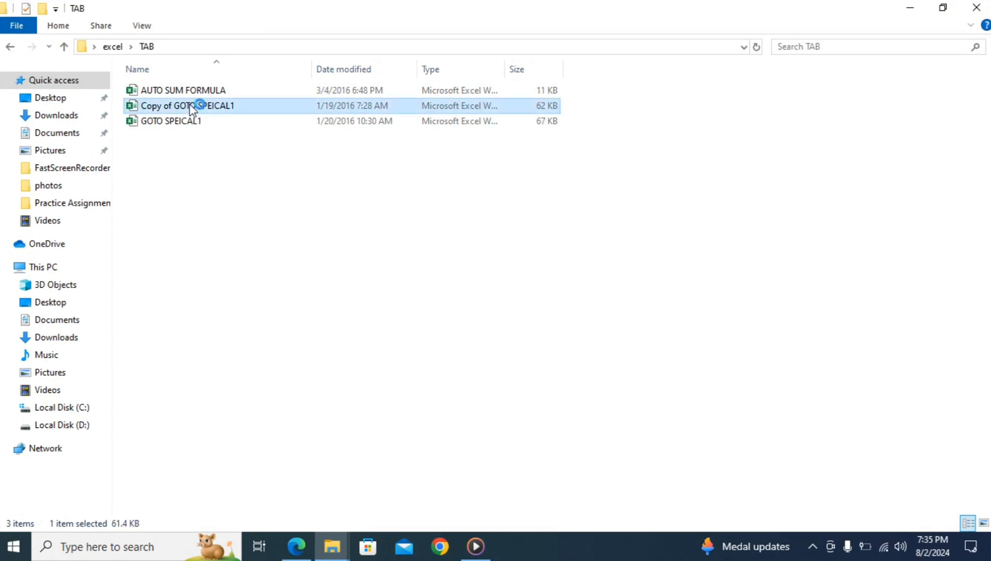
double_click(192, 108)
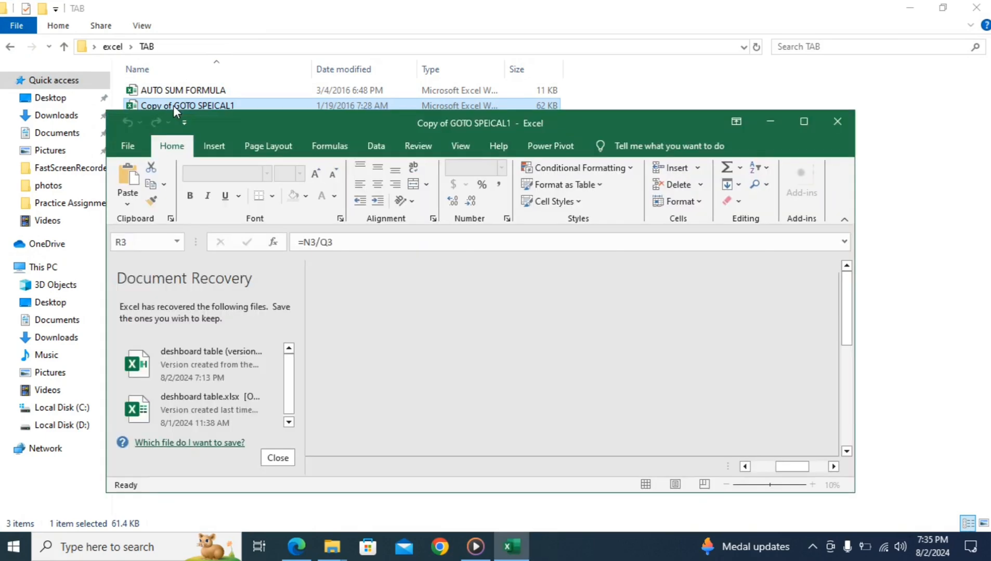
Step: Dismiss the document recovery list and maximize the workbook window
left_click(280, 459)
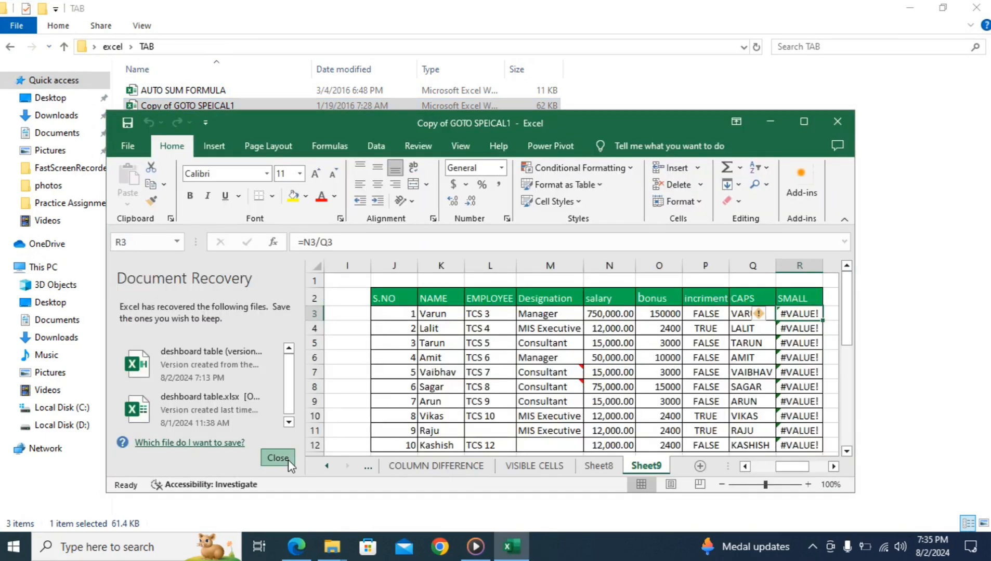
left_click(475, 337)
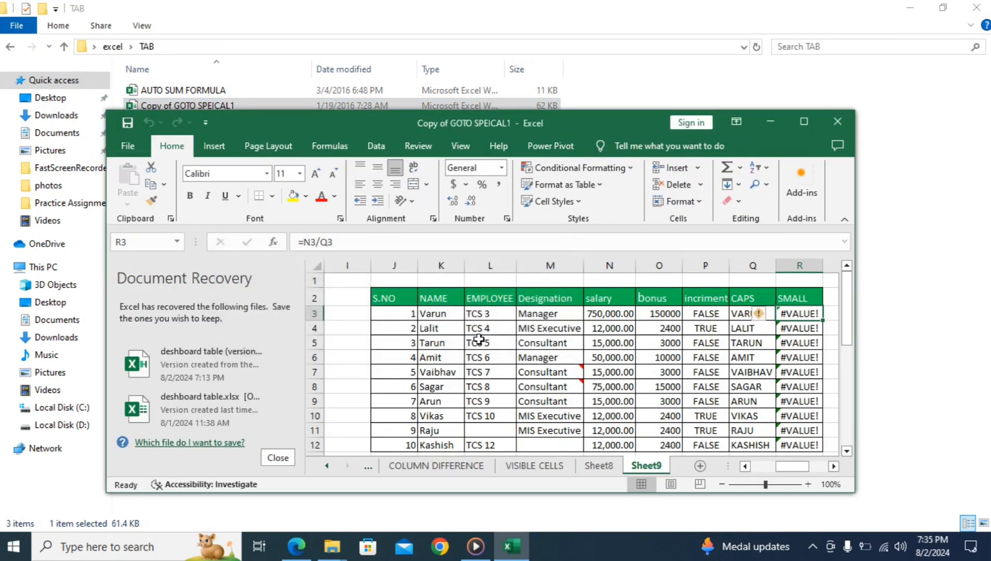
double_click(751, 122)
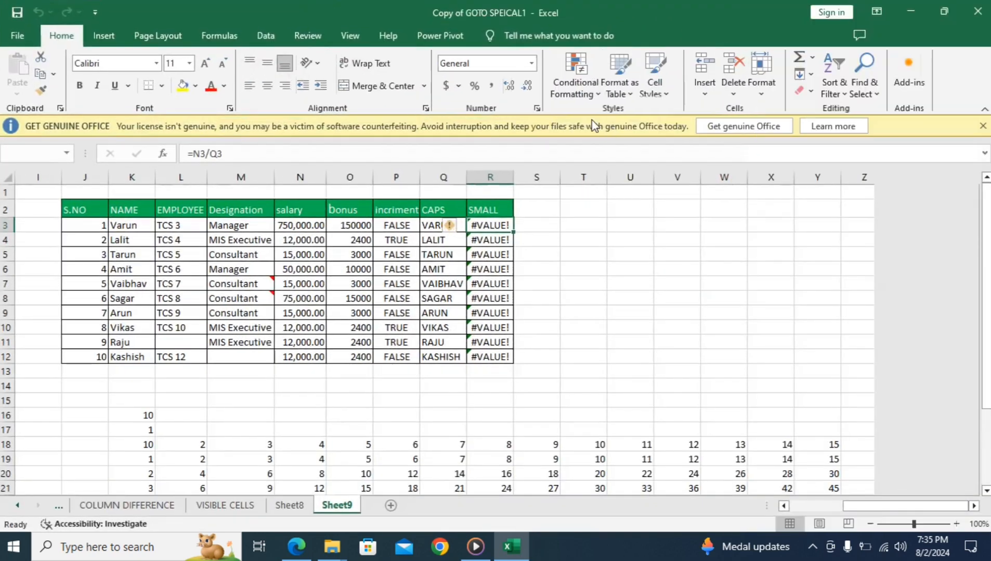
Step: Clear the old multiplication data in K16:Z30 below the employee table on Sheet9
scroll(229, 341, "down", 4)
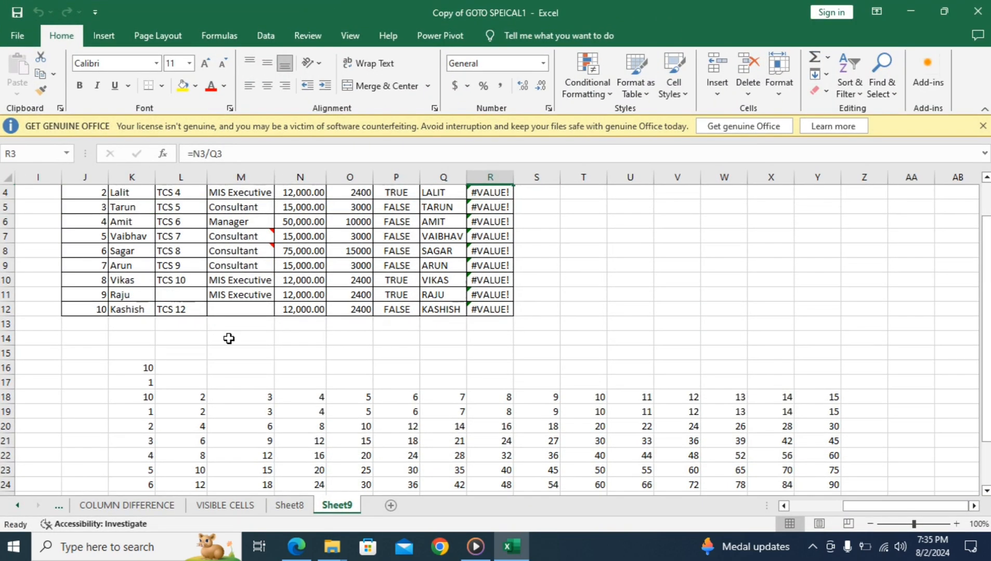
left_click_drag(135, 241, 836, 433)
key("Delete")
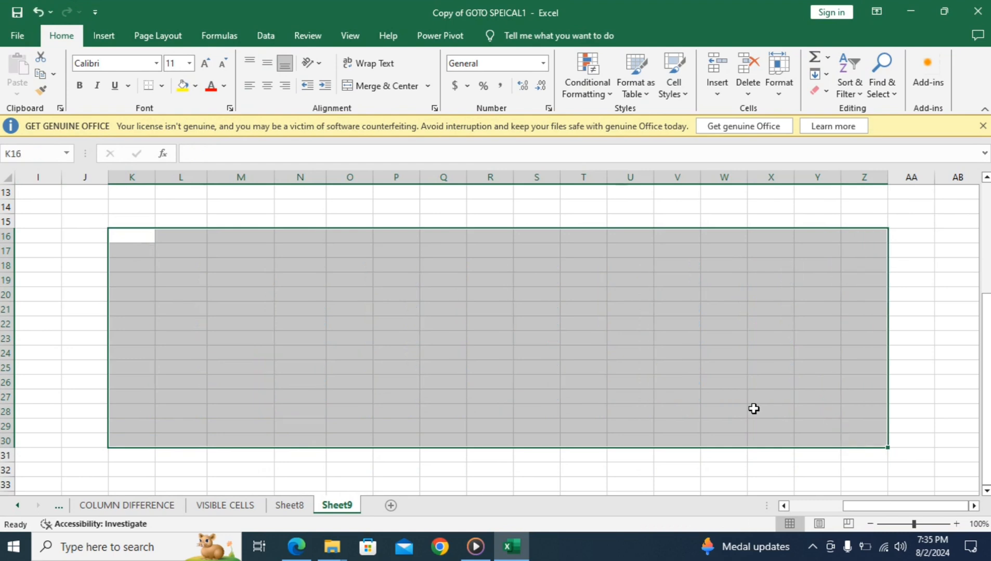
Step: Enter the values 10 in K16 and 1 in K17
left_click(128, 232)
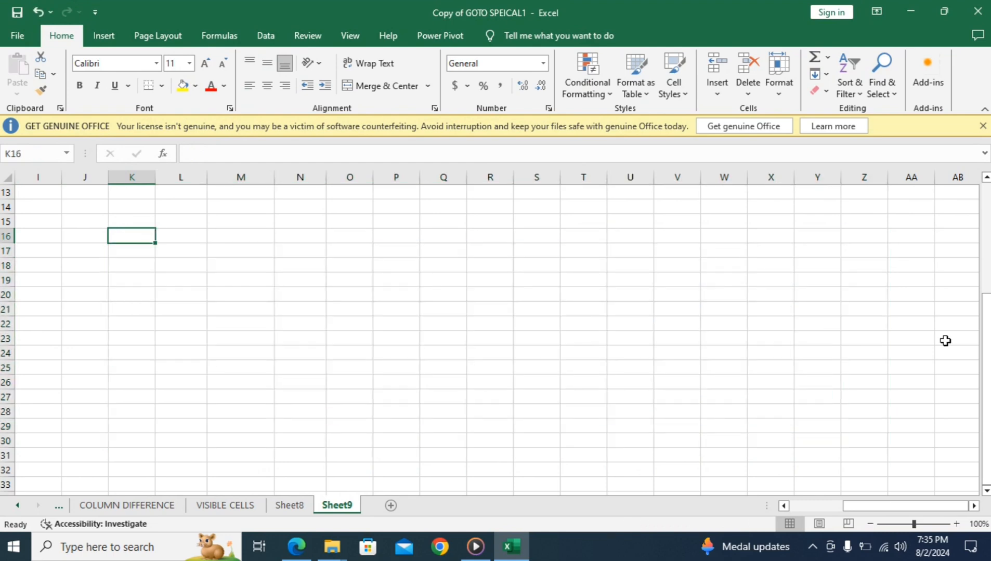
type("1")
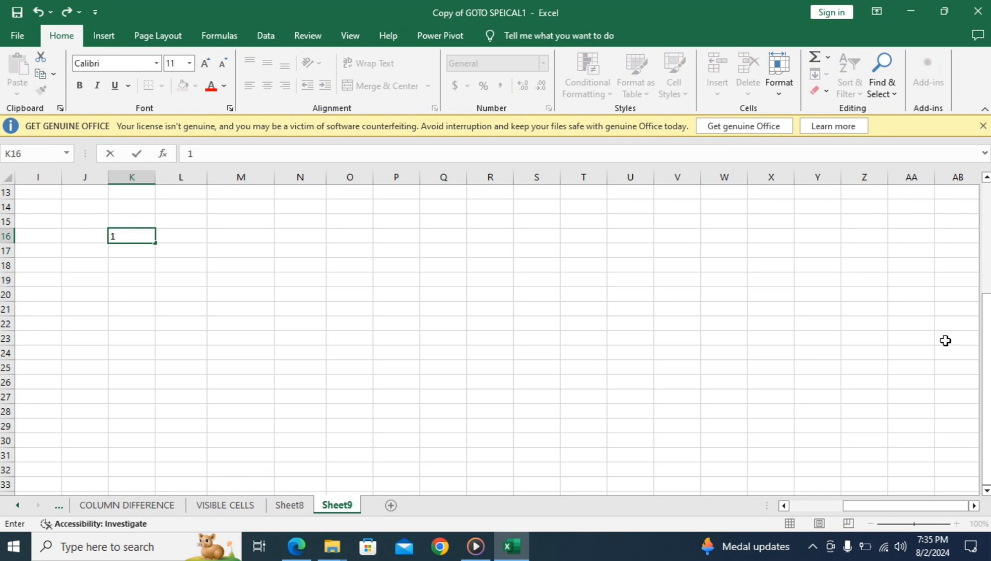
type("0")
key("Return")
type("1")
key("Return")
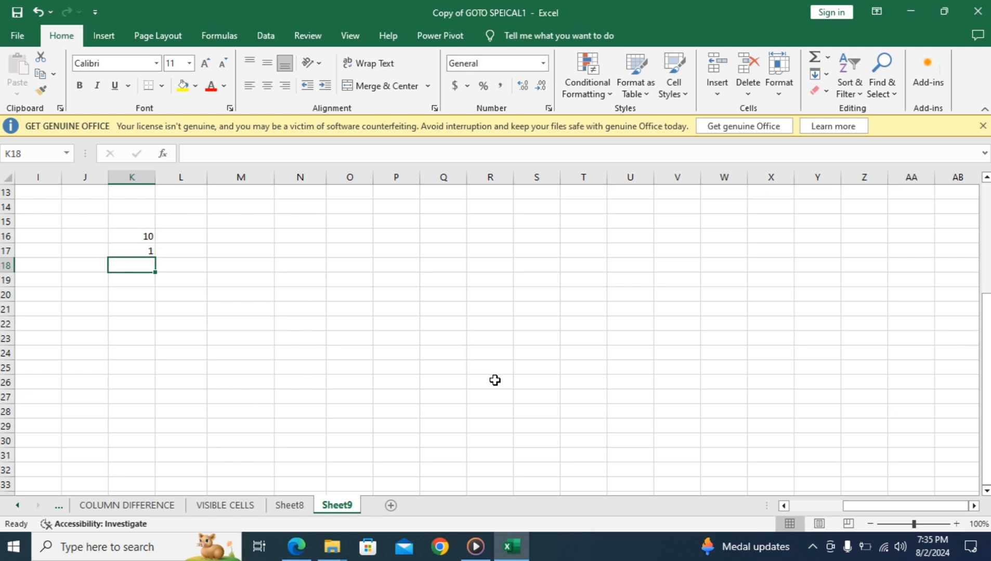
Step: Enter the formula =K16*K17 in K18 to multiply the two values above it
type("=")
left_click(125, 238)
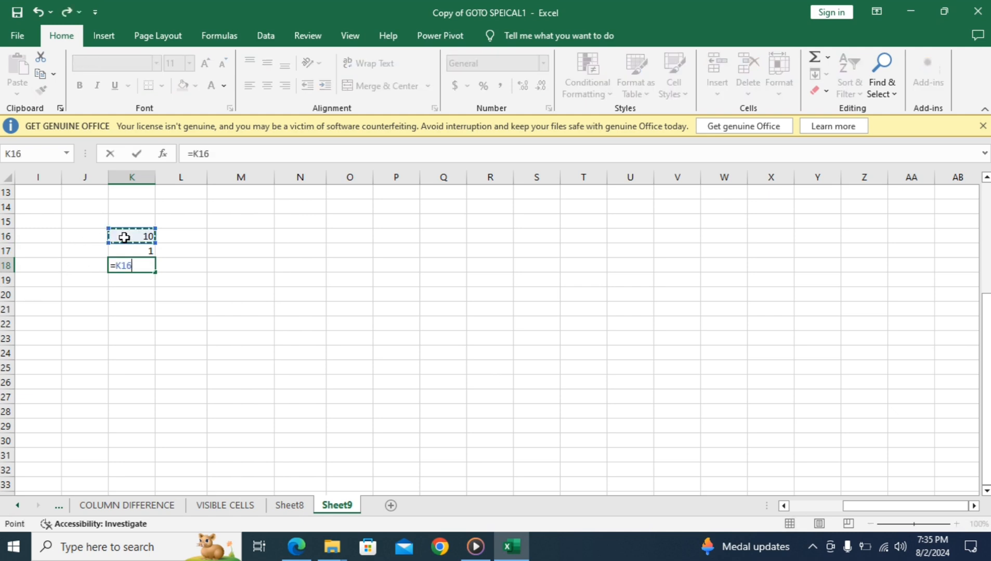
type("-")
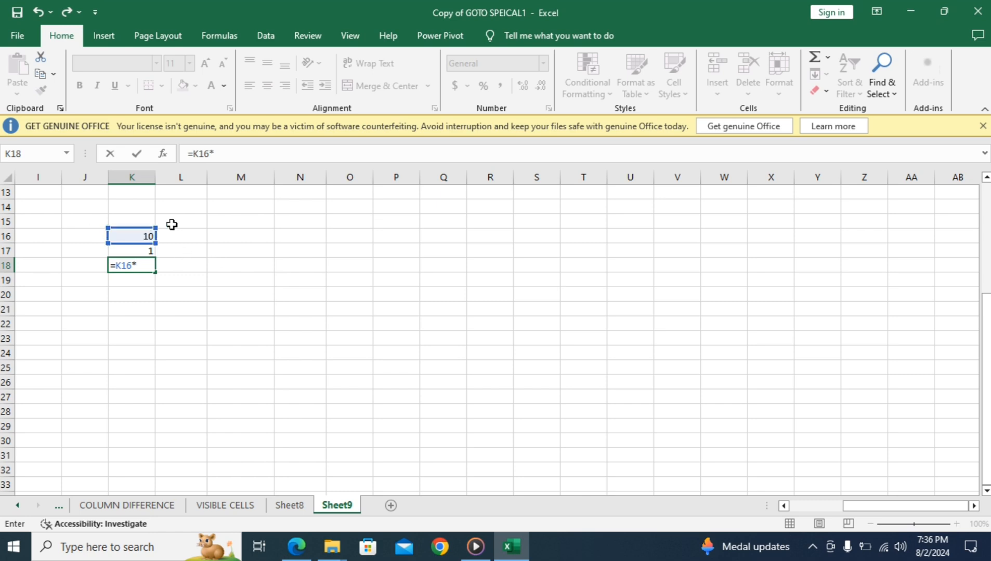
left_click(139, 249)
key("Return")
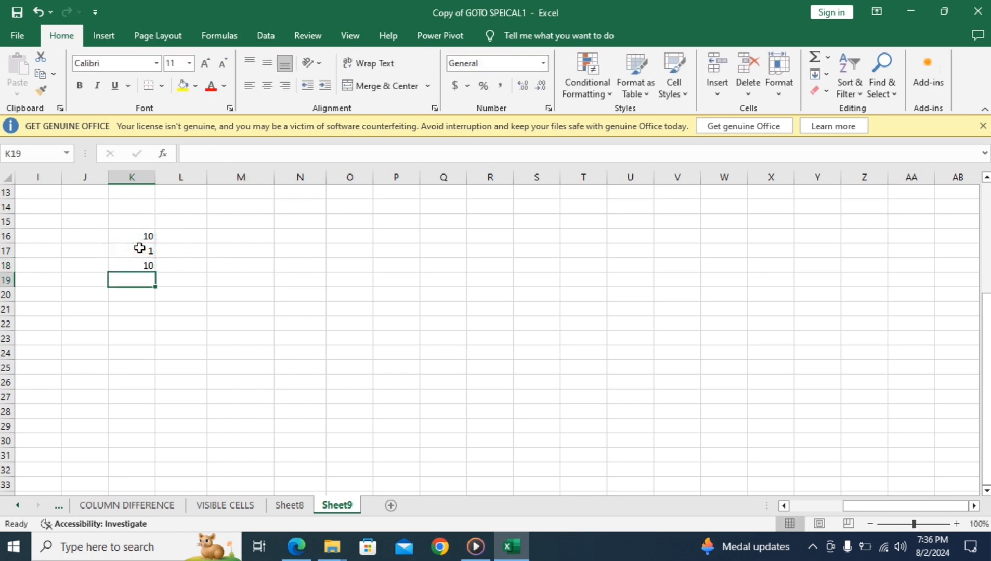
Step: Enter the numbers 2 through 8 across row 18, from L18 to R18
left_click(191, 263)
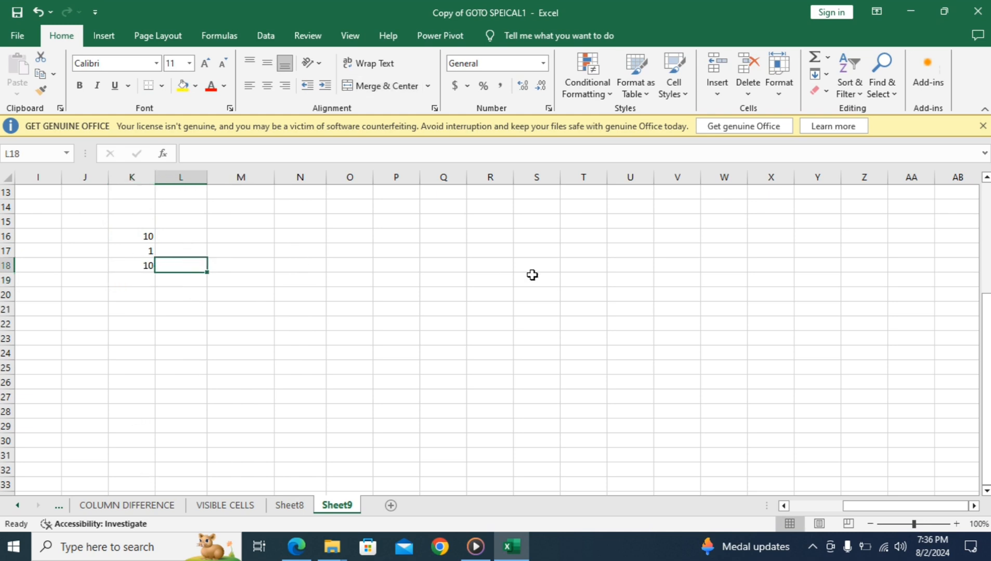
type("2")
key("Tab")
type("3")
key("Tab")
type("4\t5")
key("Tab")
type("6")
key("Tab")
type("7")
key("Tab")
type("8")
key("Tab")
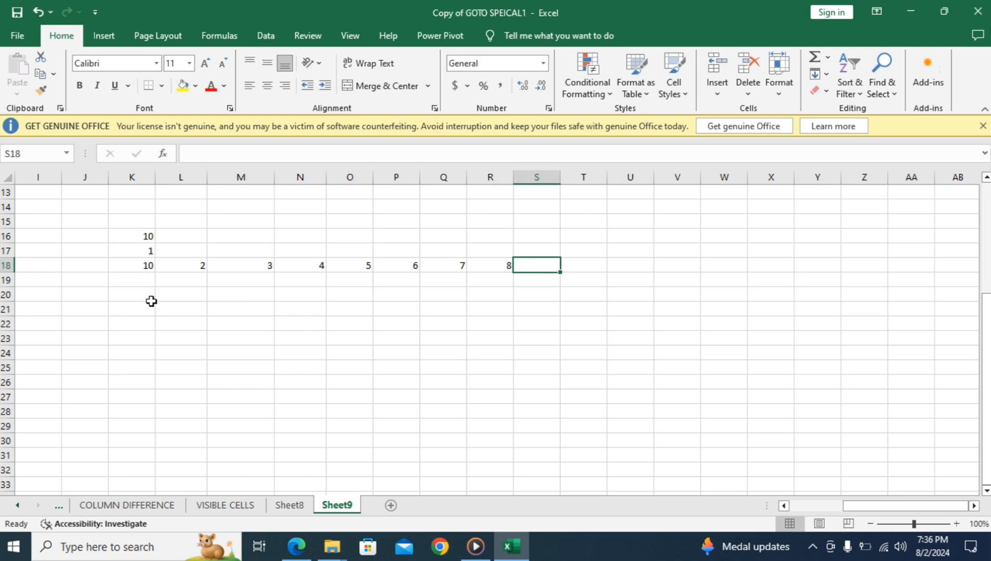
Step: Enter the numbers 1 through 10 down column K, from K19 to K28
left_click(141, 277)
type("1 2 3 4 5 6 7 8")
key("Return")
type("9")
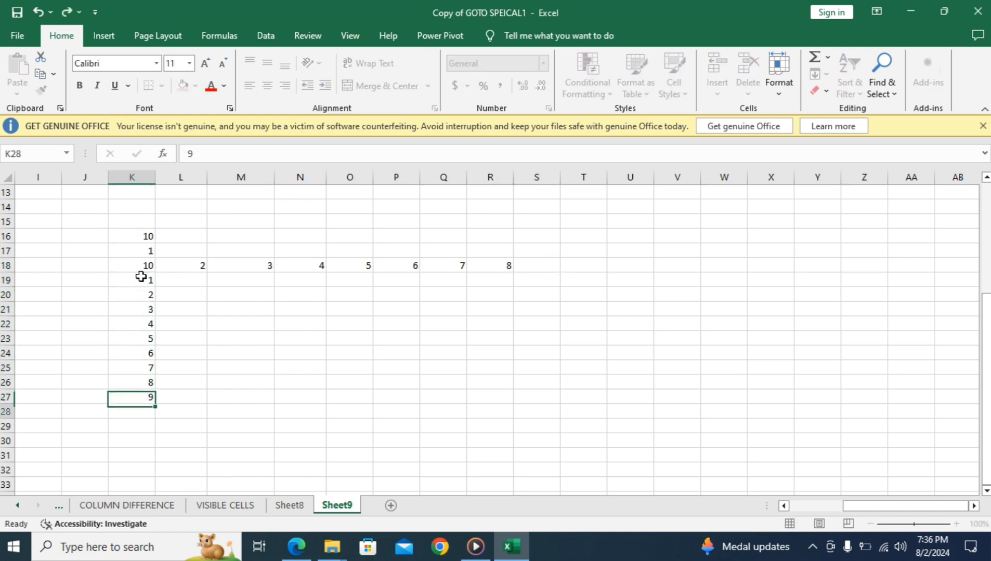
key("Return")
type("10")
key("Return")
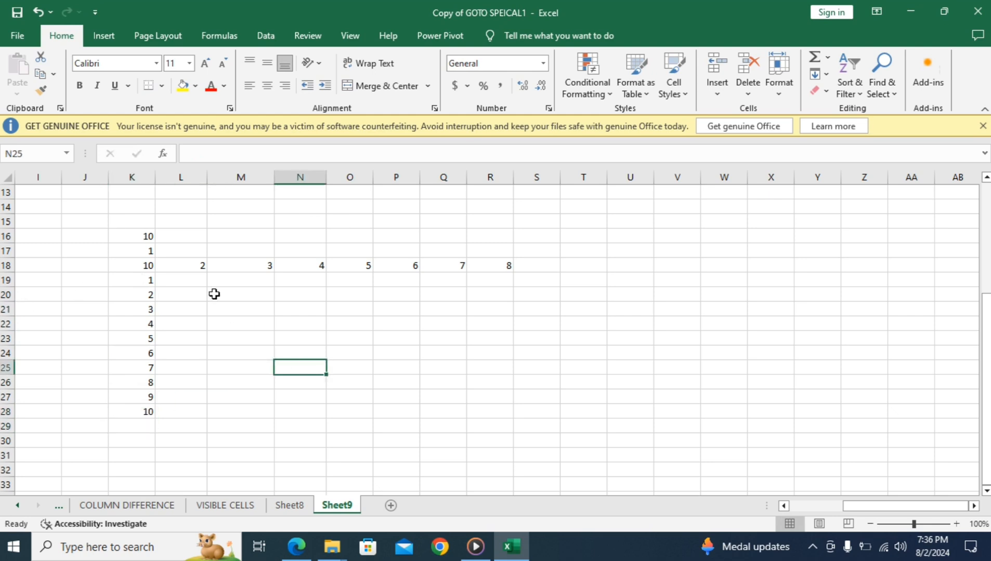
Step: Create a What-If data table over K18:R28 with row input cell $K$16 and column input cell $K$17
left_click_drag(148, 237, 506, 438)
left_click(557, 356)
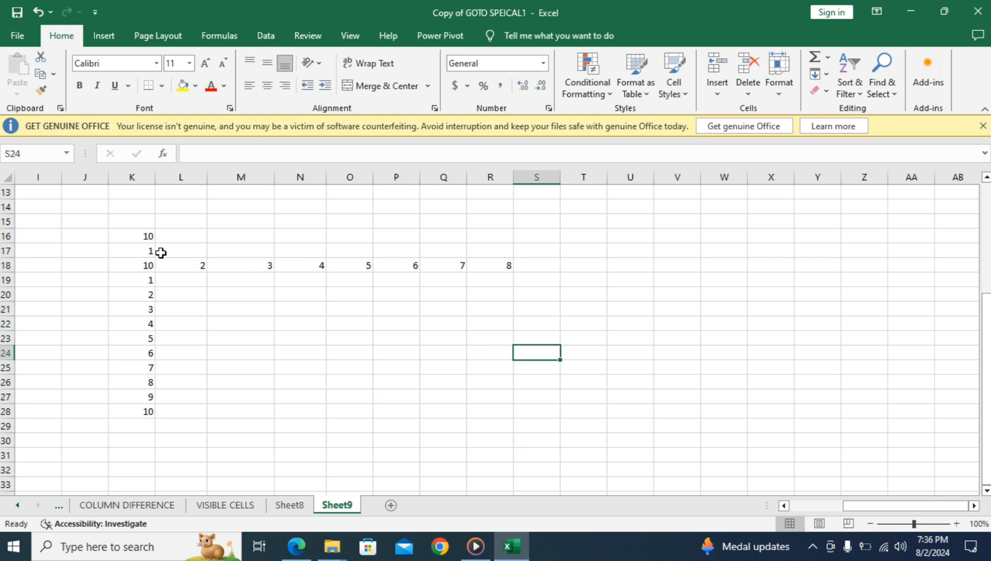
left_click_drag(134, 271, 488, 413)
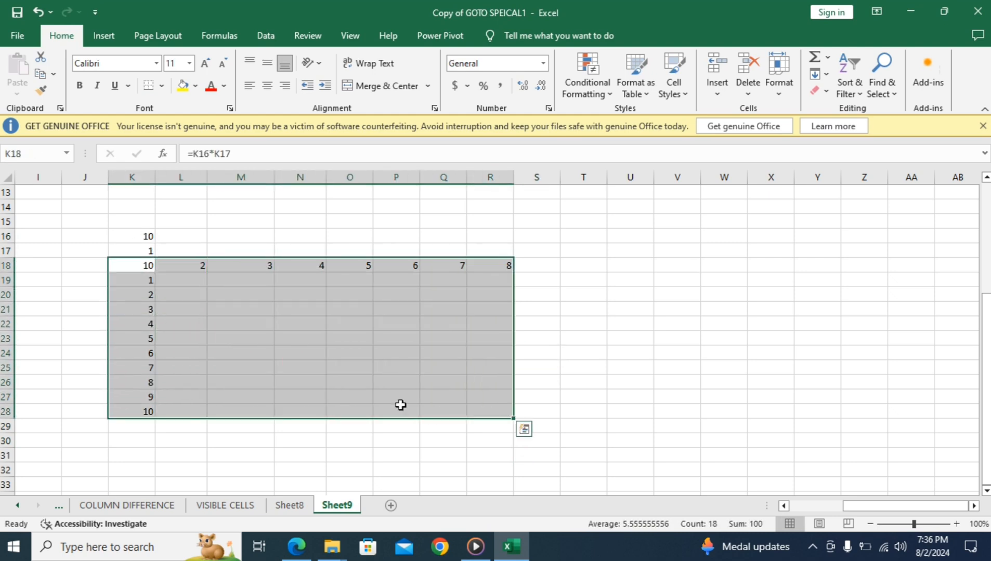
left_click(266, 36)
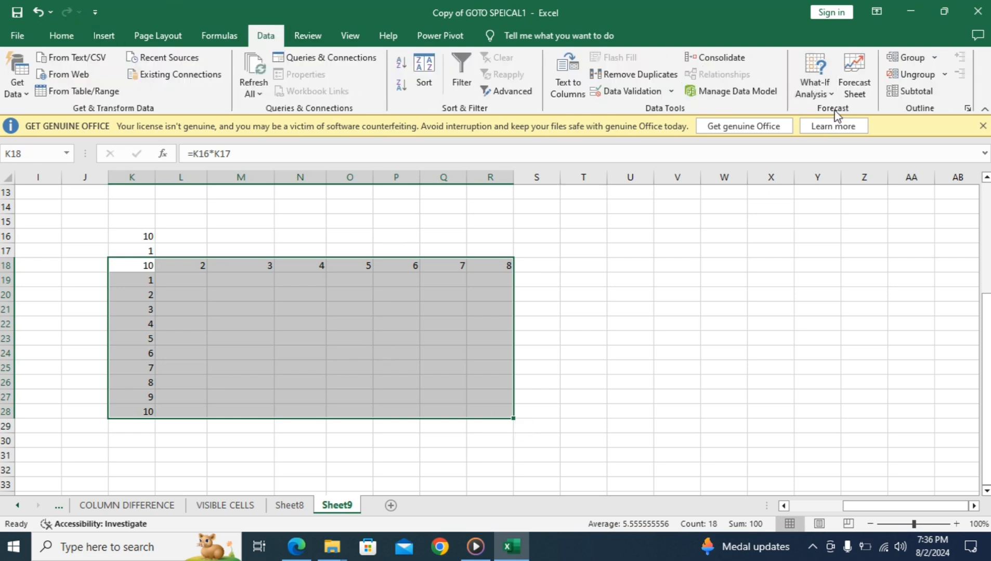
left_click(814, 81)
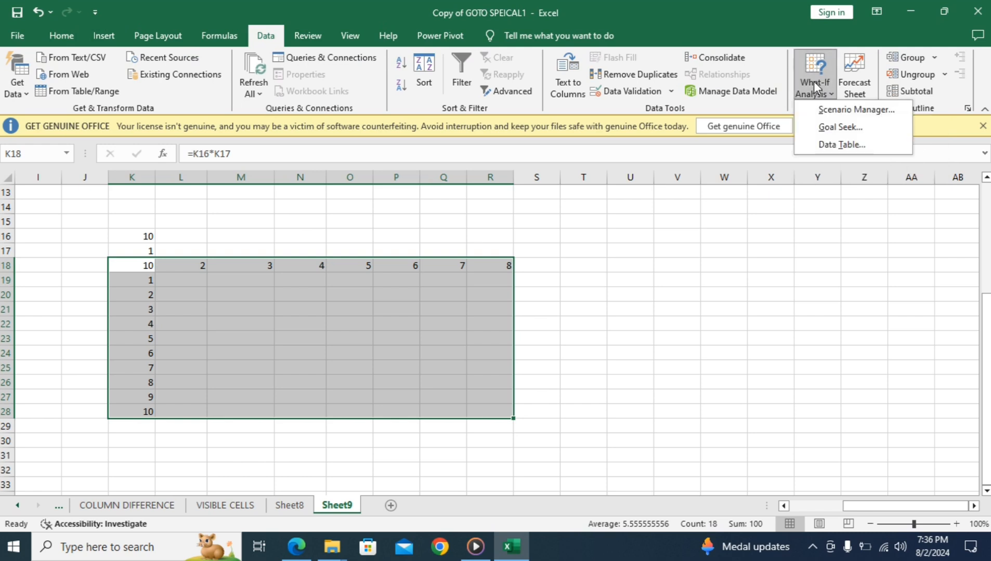
left_click(852, 145)
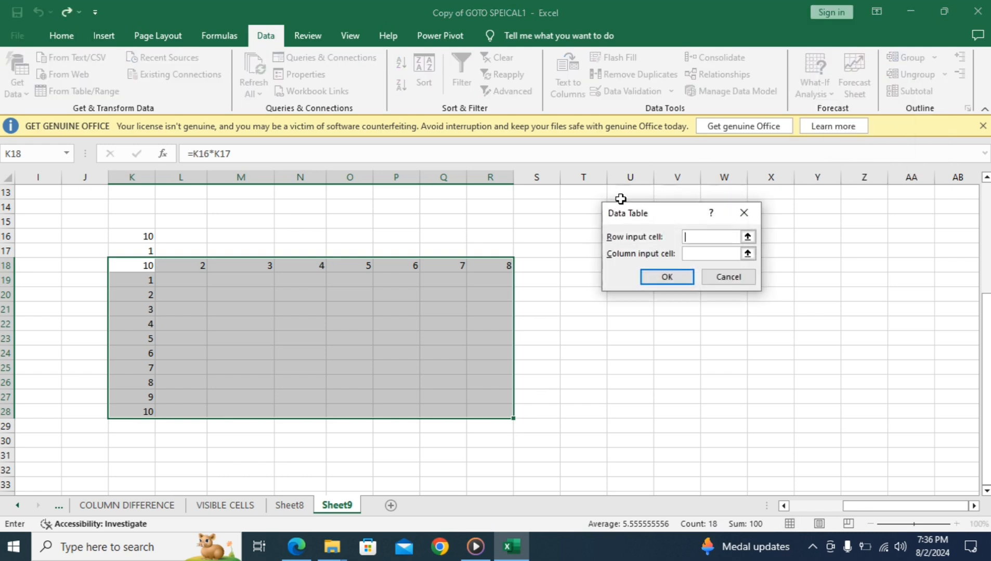
left_click(136, 230)
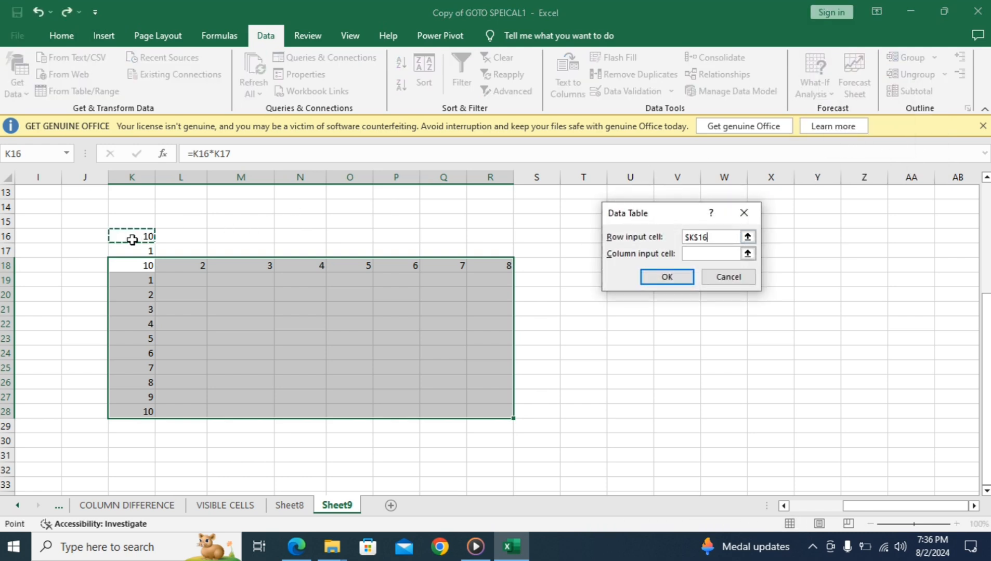
left_click(707, 253)
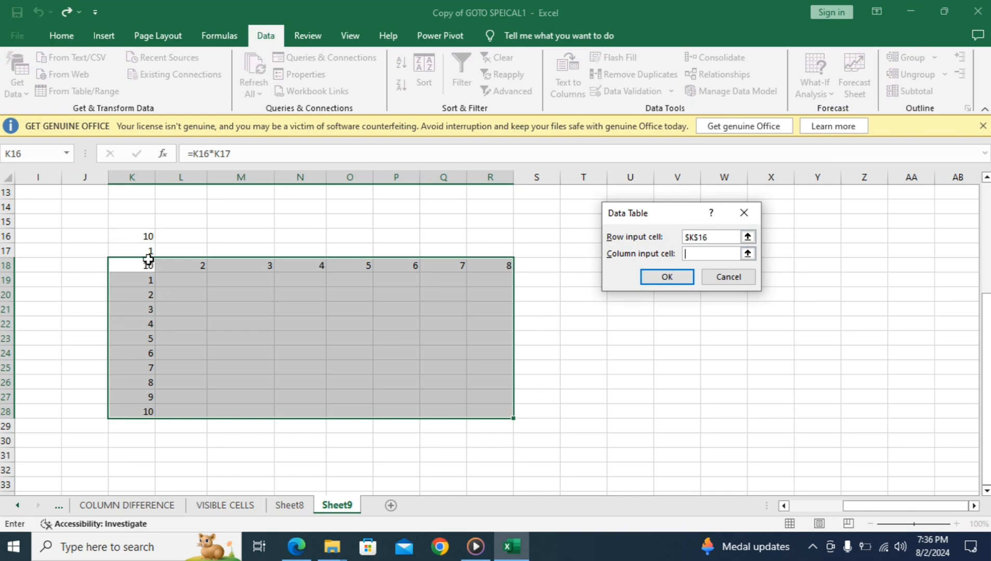
left_click(136, 249)
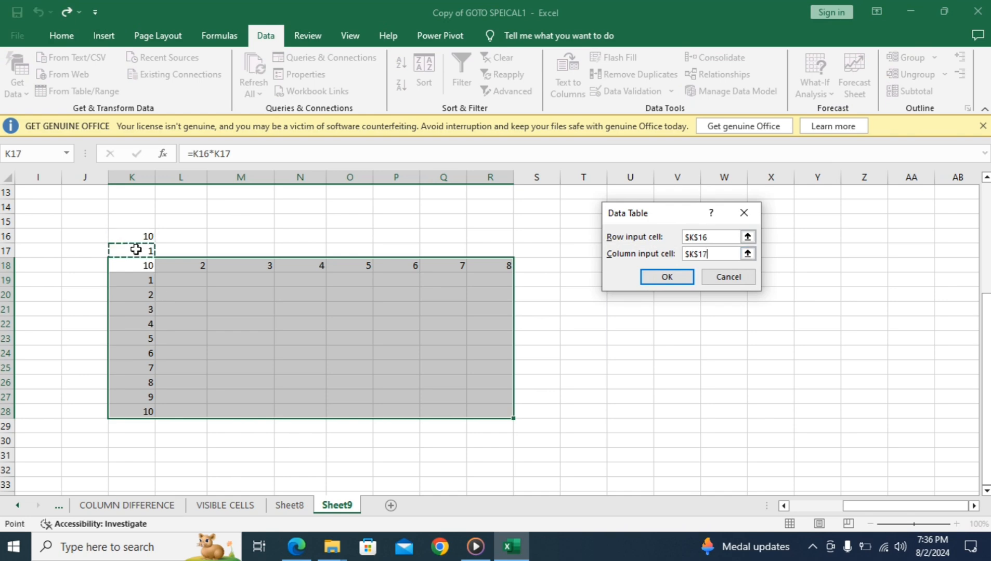
left_click(676, 277)
left_click(593, 308)
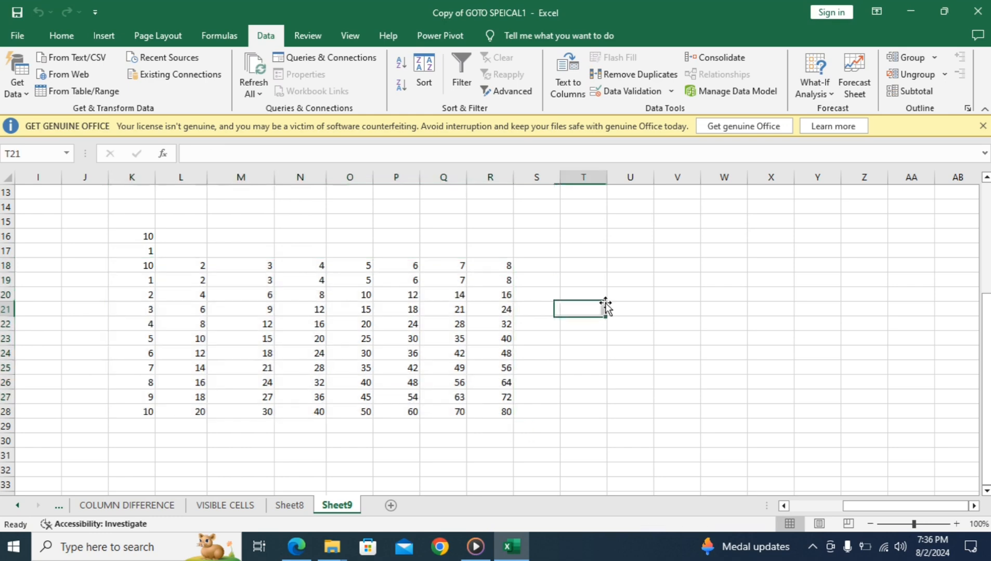
Step: Dismiss the genuine Office license notice above the worksheet
left_click(983, 126)
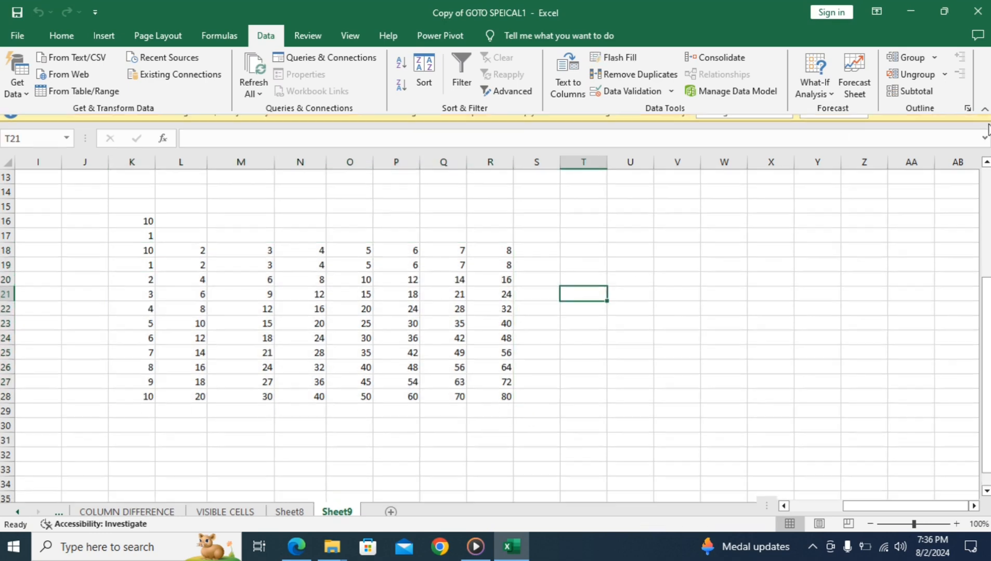
left_click(780, 344)
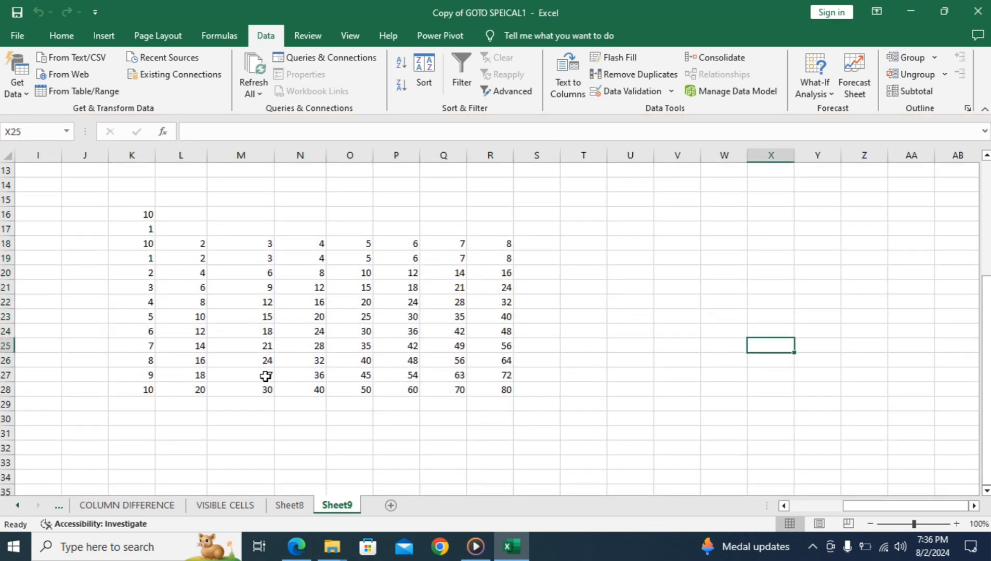
Step: Add a new blank worksheet after Sheet9 and switch to the COLUMN DIFFERENCE sheet
scroll(265, 376, "up", 4)
left_click(391, 505)
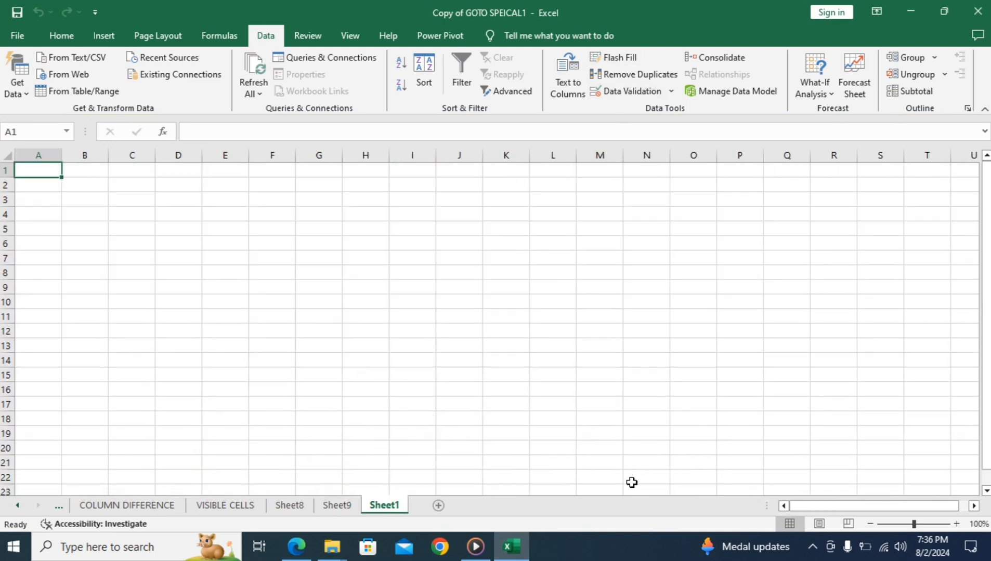
left_click(109, 507)
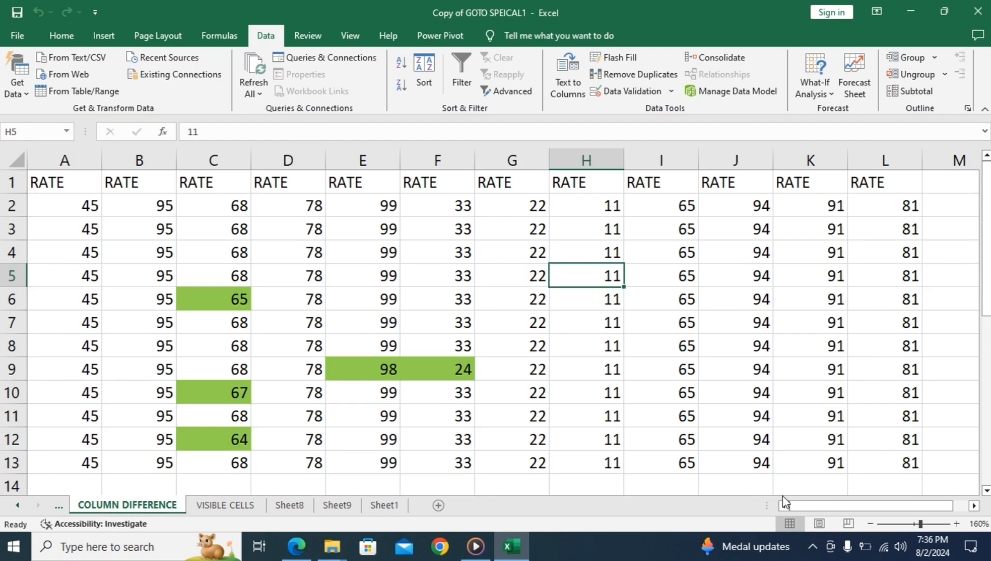
Step: Switch to the ROW DIFFERENCE sheet and look over data rows 2 to 5
left_click(19, 505)
left_click(119, 508)
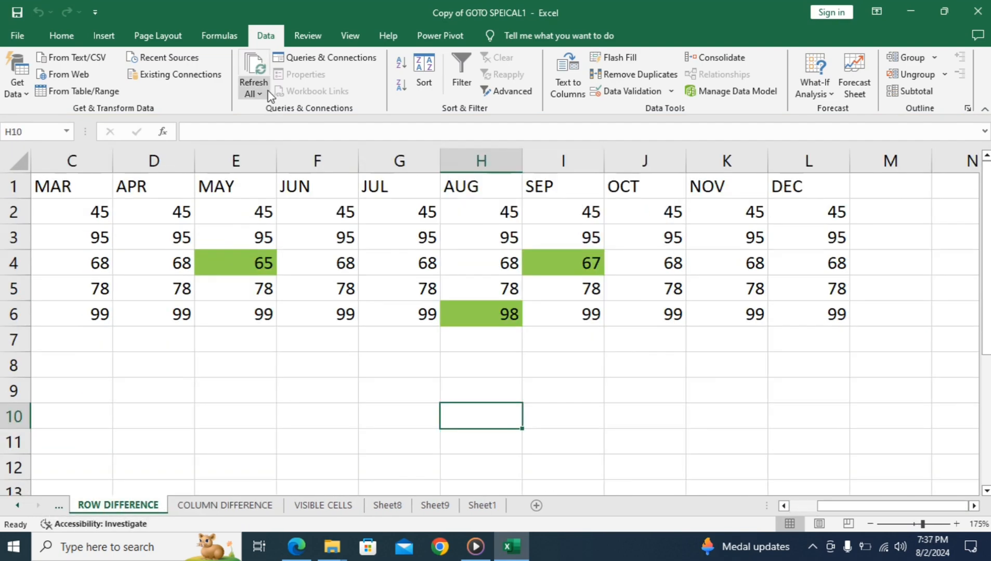
left_click(10, 212)
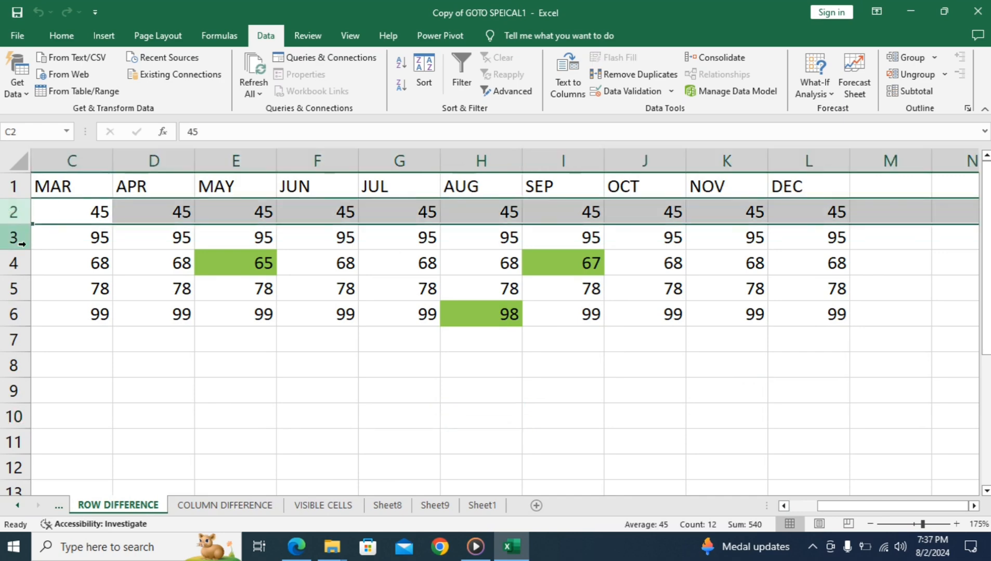
left_click(14, 237)
left_click(15, 263)
left_click(15, 288)
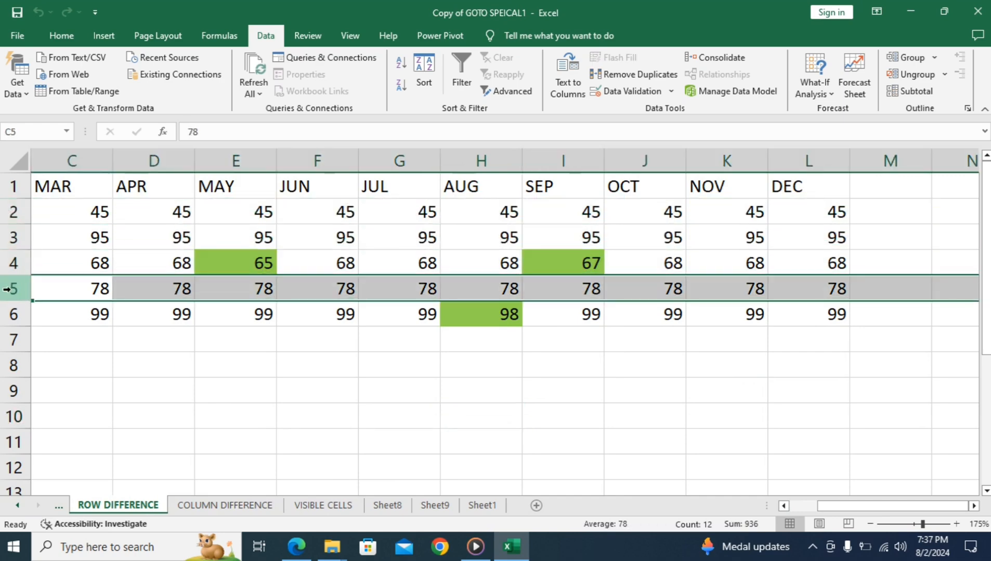
left_click(406, 364)
Step: Change the NOV values to 43 in K2 and 92 in K3
left_click_drag(84, 214, 800, 214)
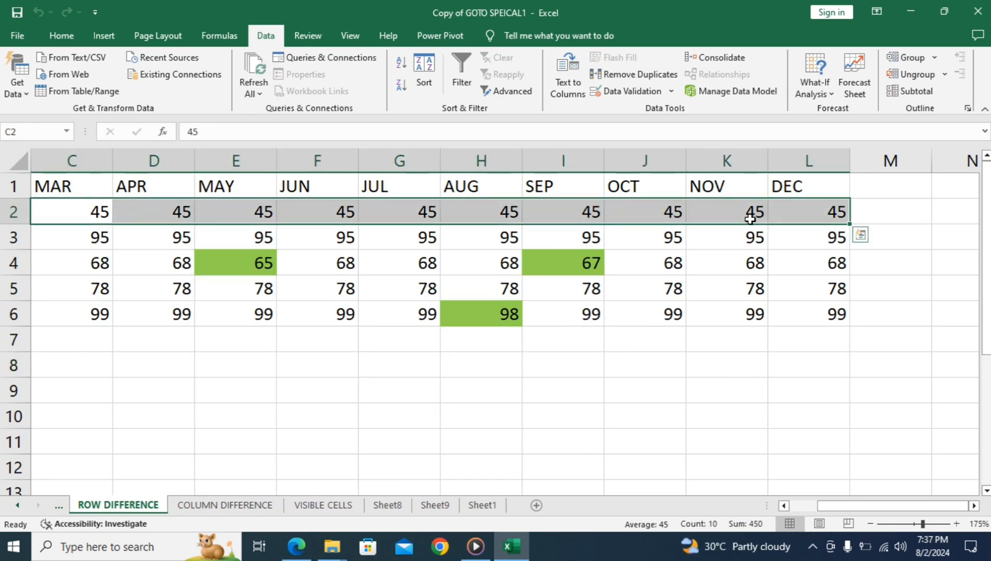
left_click(754, 214)
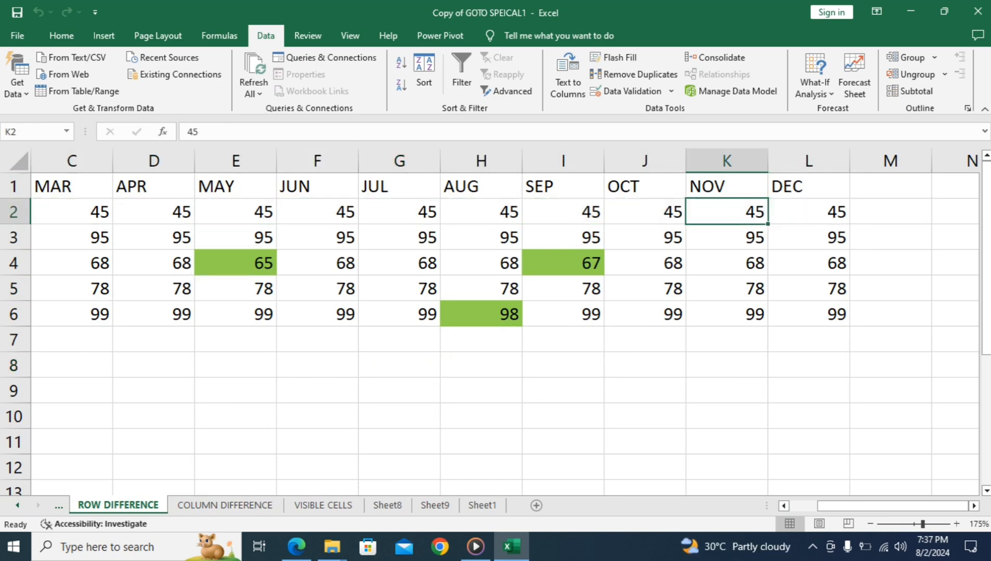
type("43")
left_click(69, 242)
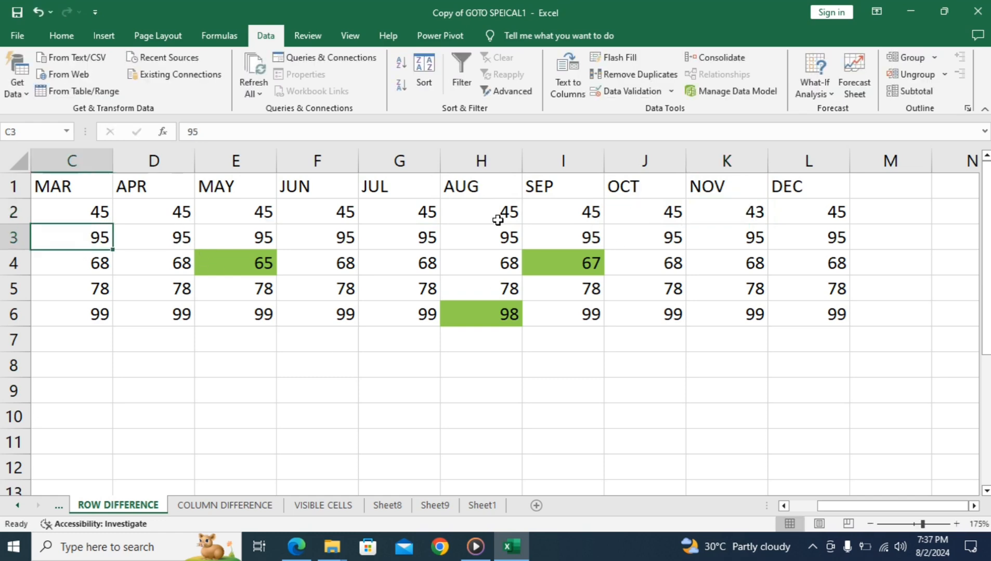
left_click(733, 236)
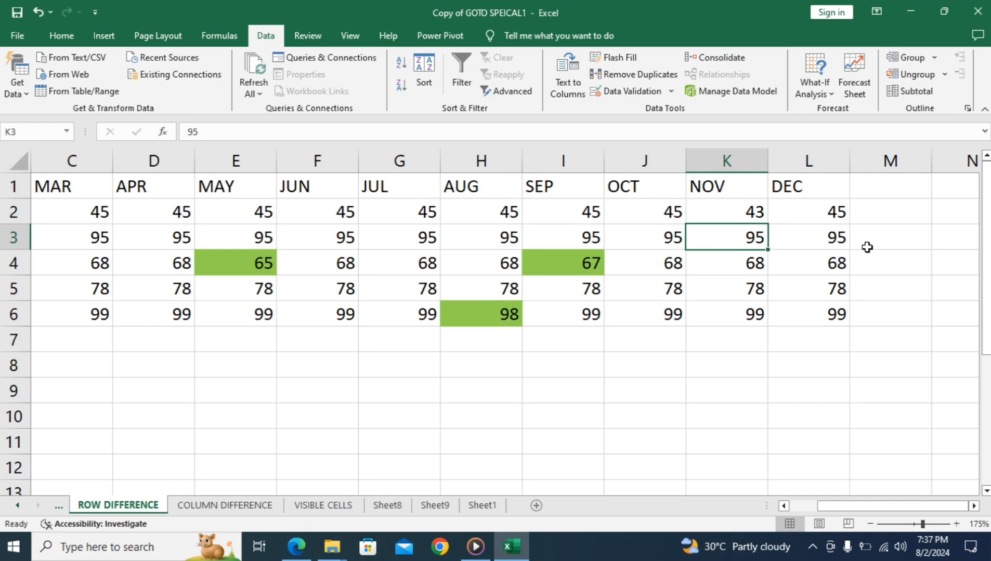
type("92")
left_click(632, 322)
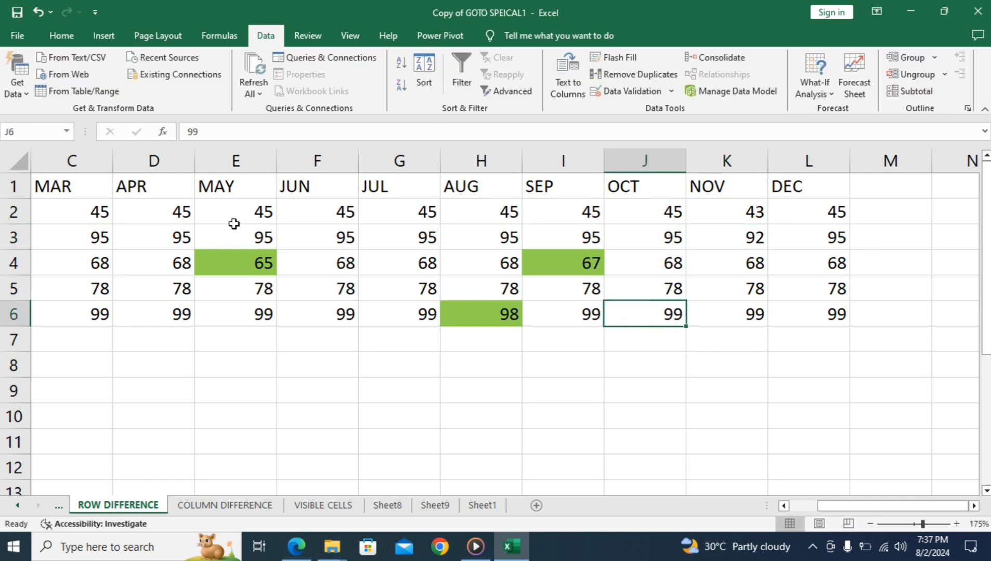
Step: Select the row differences within C2:L6 using Go To Special and fill those cells yellow
left_click_drag(77, 217, 78, 239)
left_click_drag(506, 367, 834, 323)
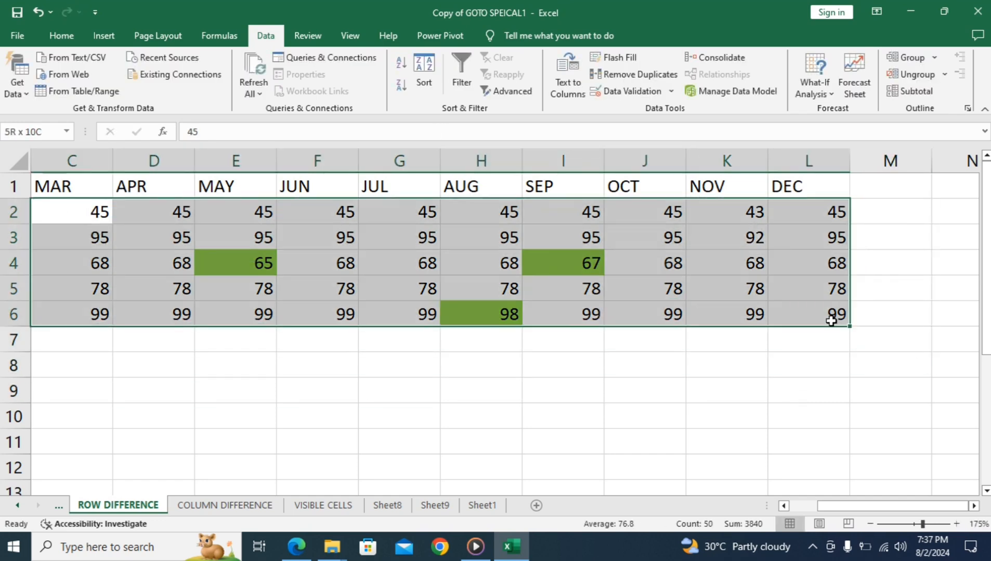
left_click(70, 38)
left_click(883, 78)
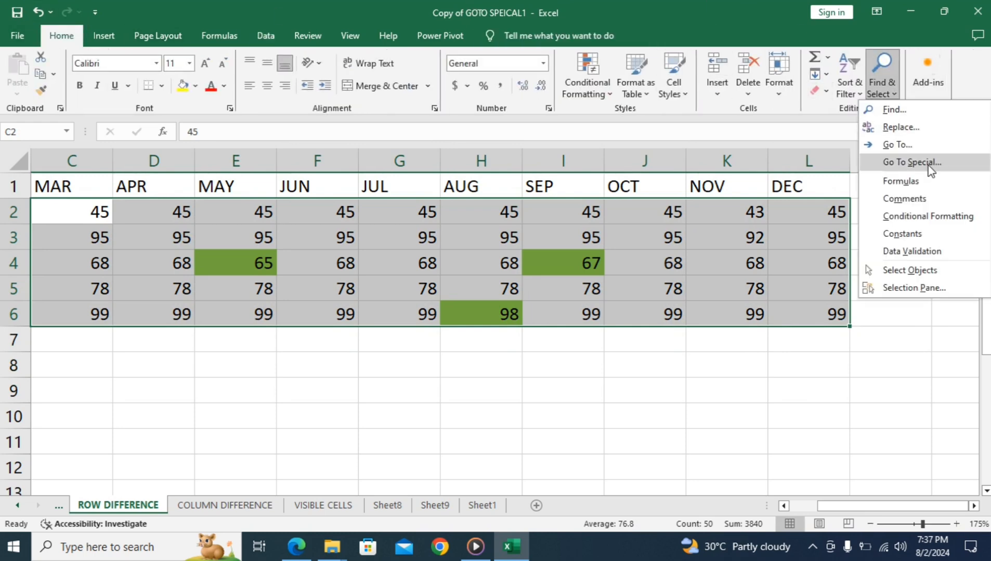
left_click(921, 165)
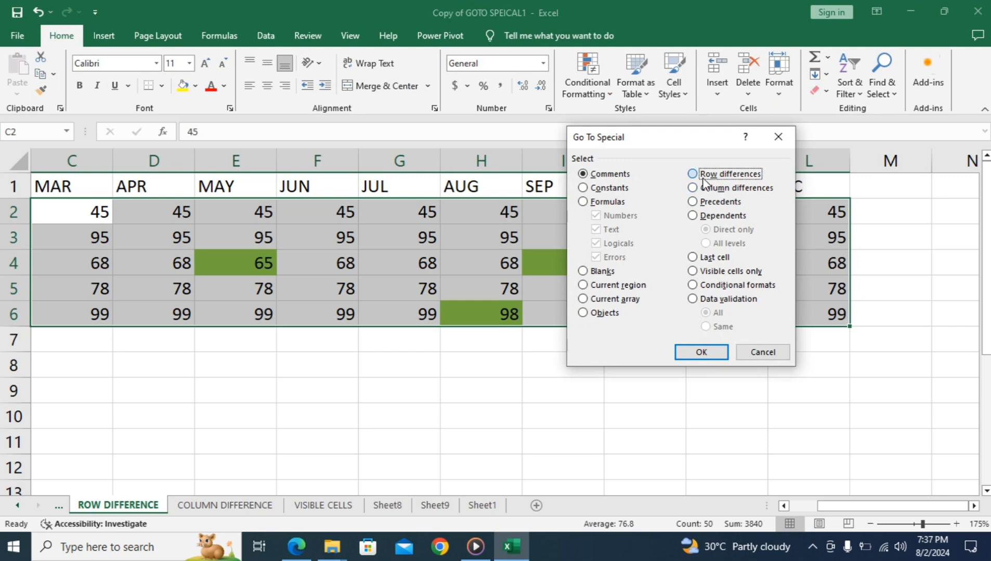
left_click(701, 352)
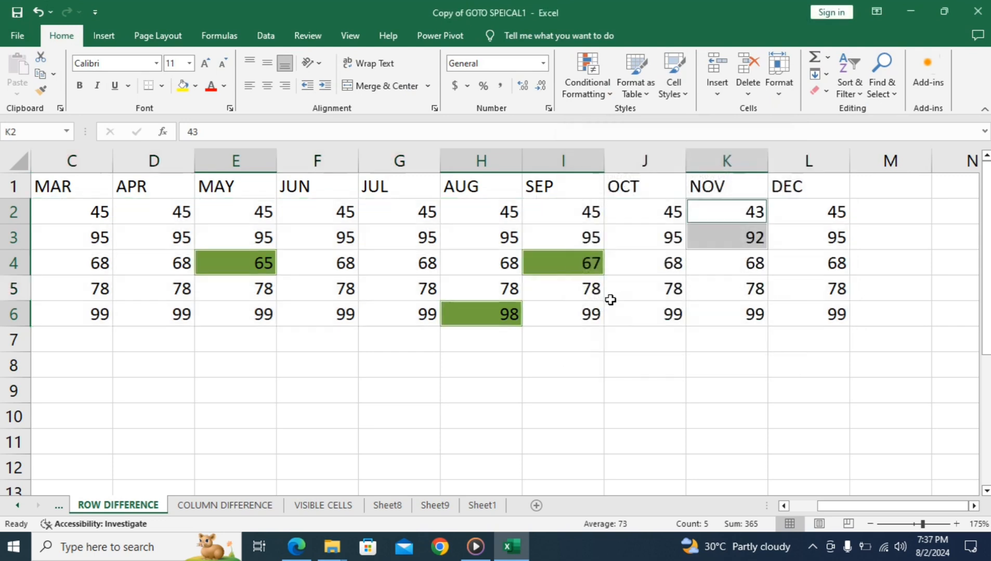
left_click(182, 86)
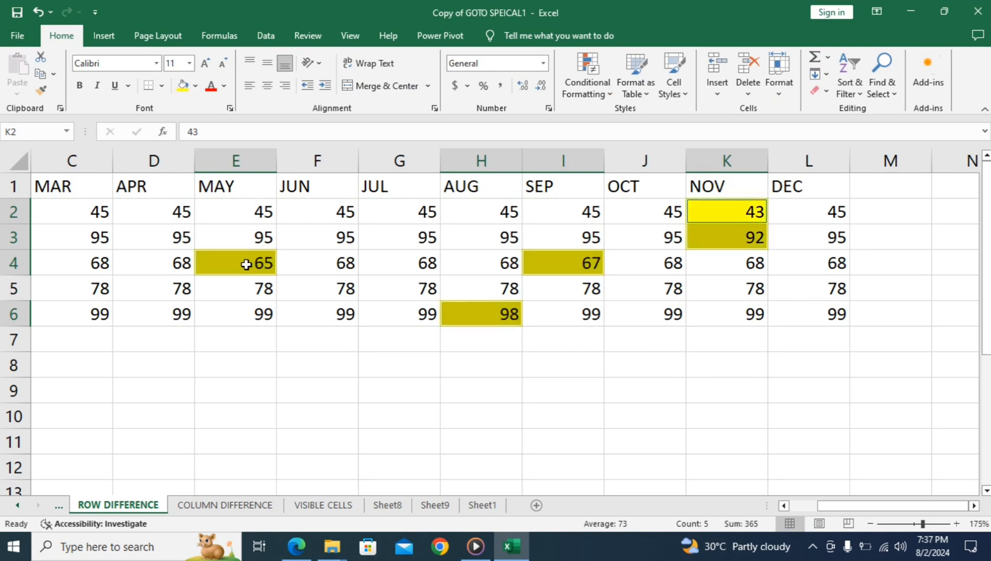
left_click(730, 437)
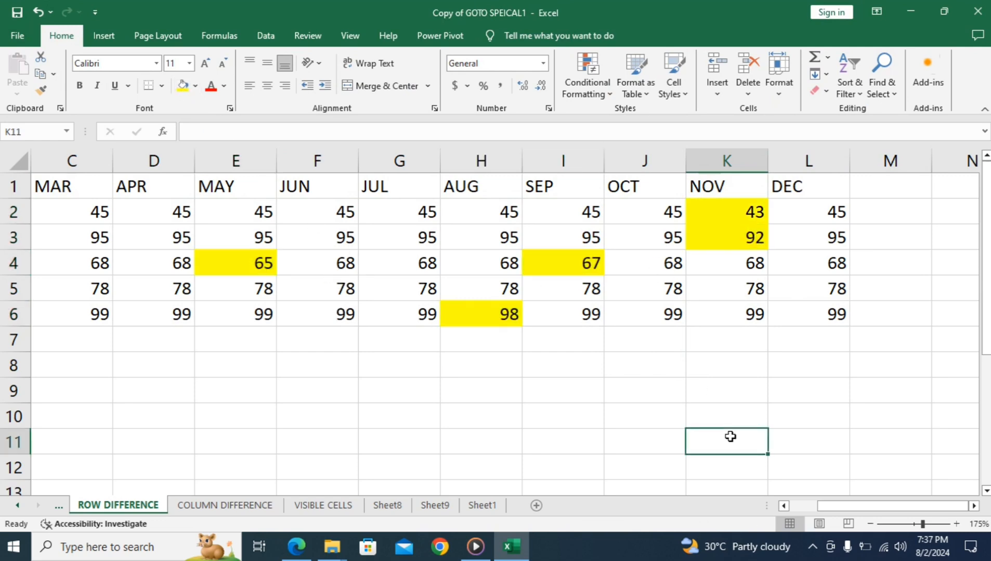
Step: Switch to the COLUMN DIFFERENCE sheet and change cell I7 to 62
left_click(229, 507)
left_click_drag(82, 213, 93, 443)
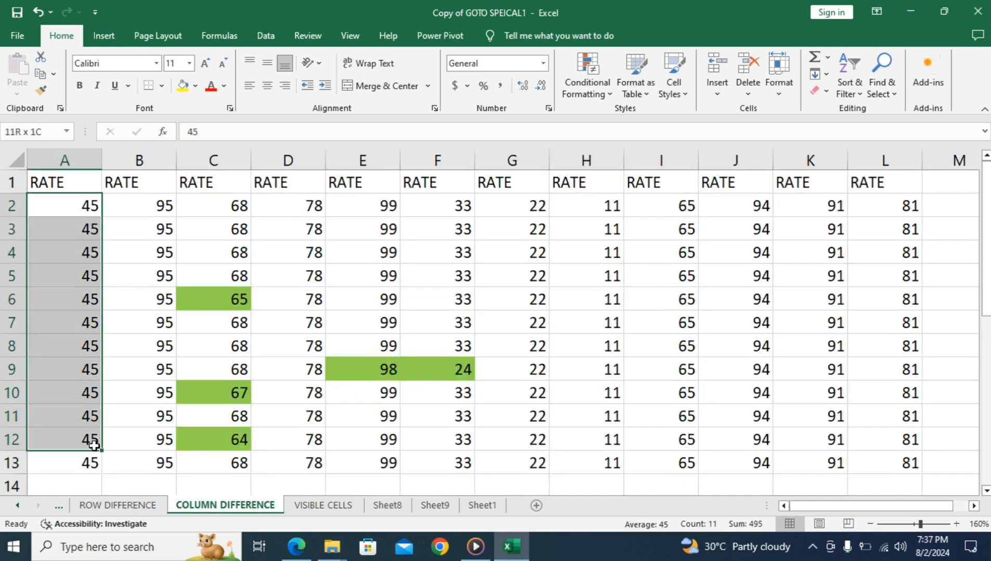
left_click(688, 323)
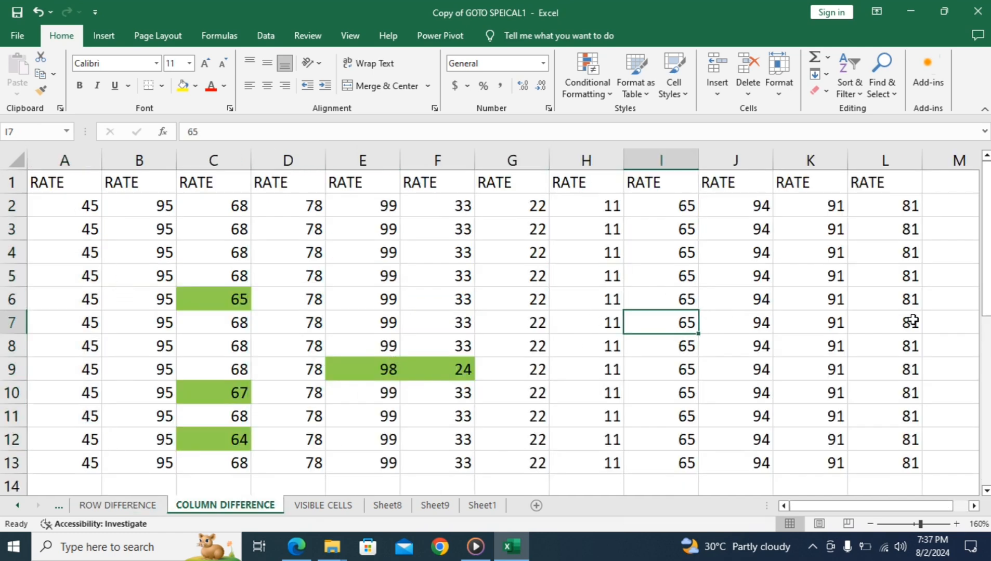
type("62")
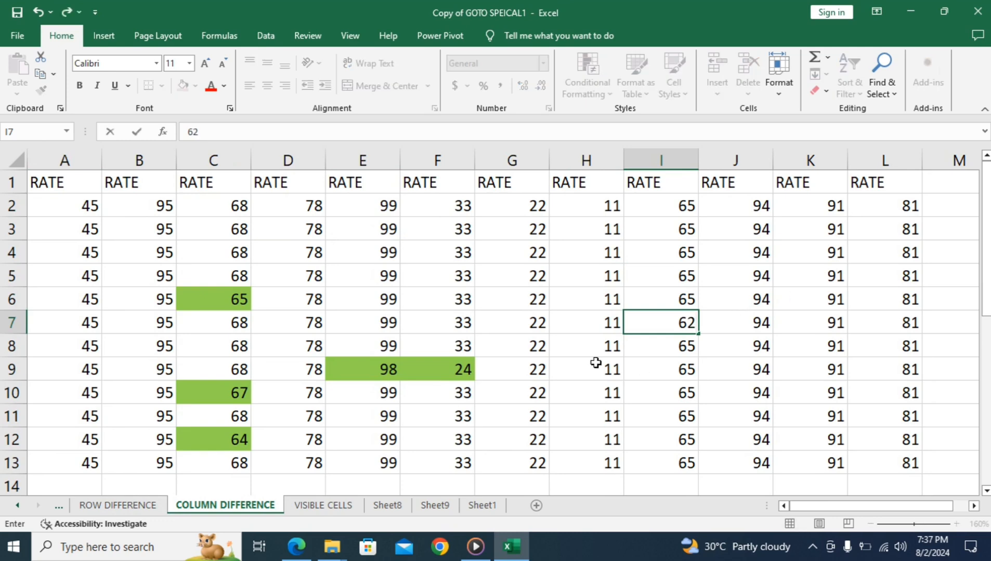
left_click(595, 363)
Step: Select the column differences within A2:L13 using Go To Special and fill those cells yellow
left_click_drag(79, 206, 752, 453)
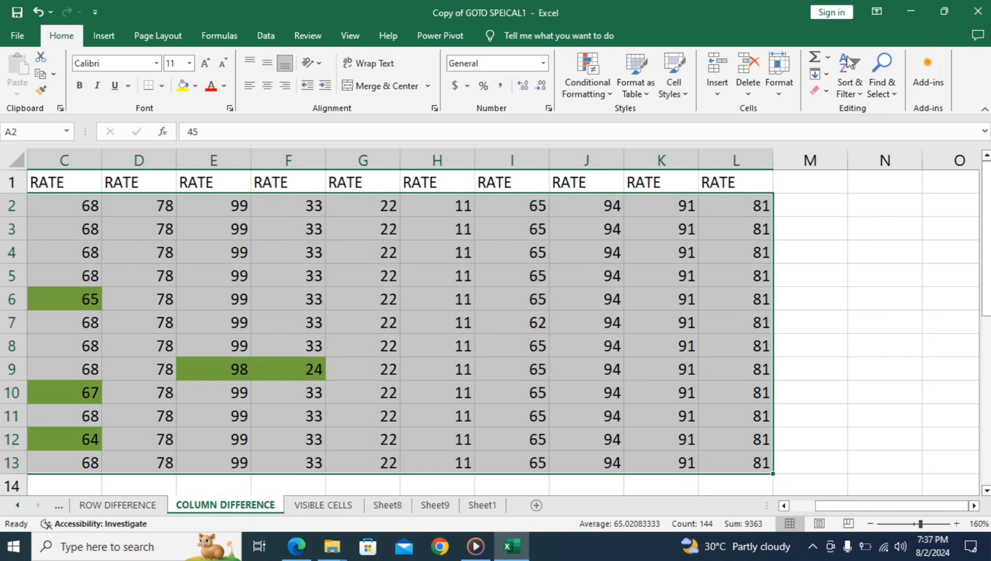
left_click(881, 73)
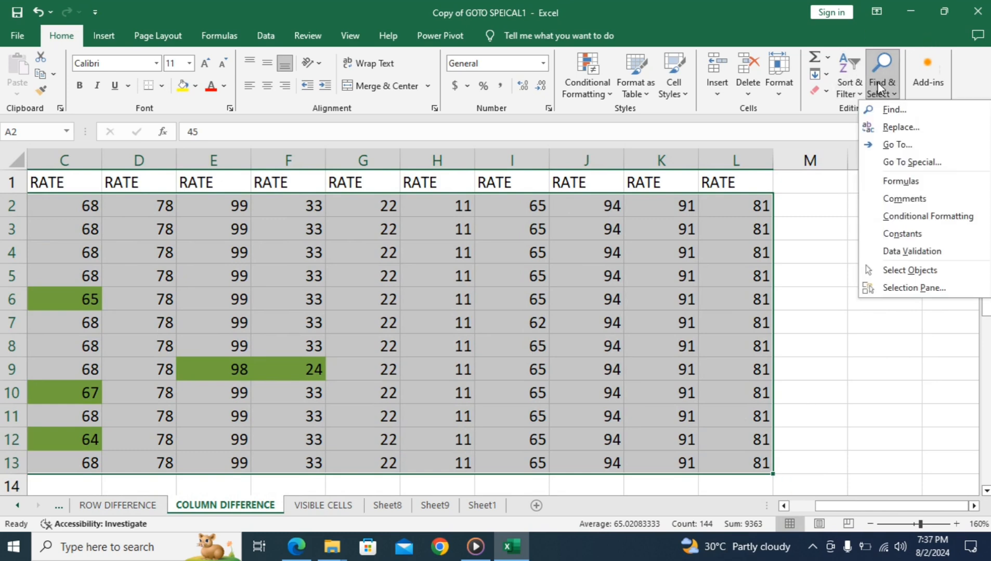
left_click(907, 162)
left_click(694, 189)
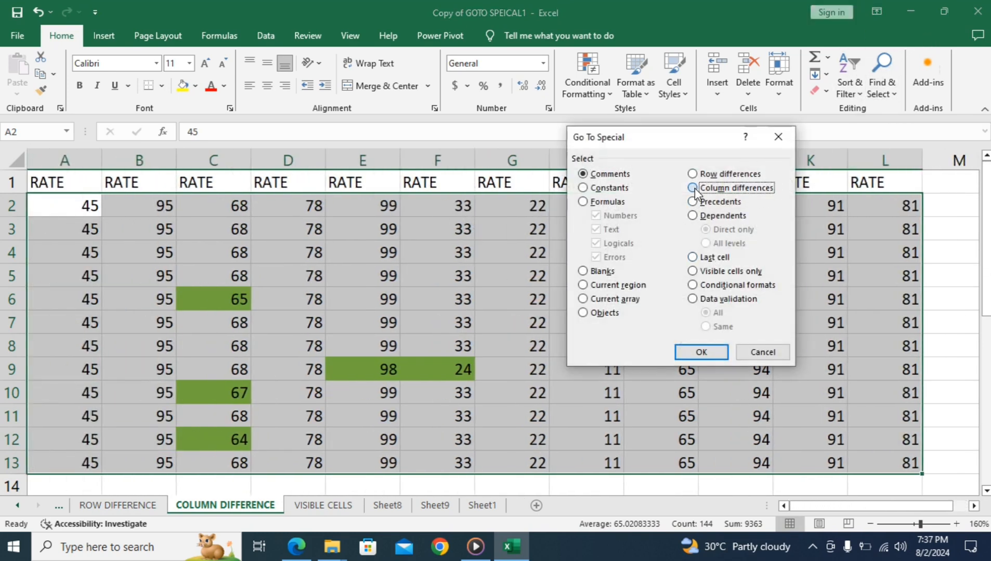
left_click(695, 358)
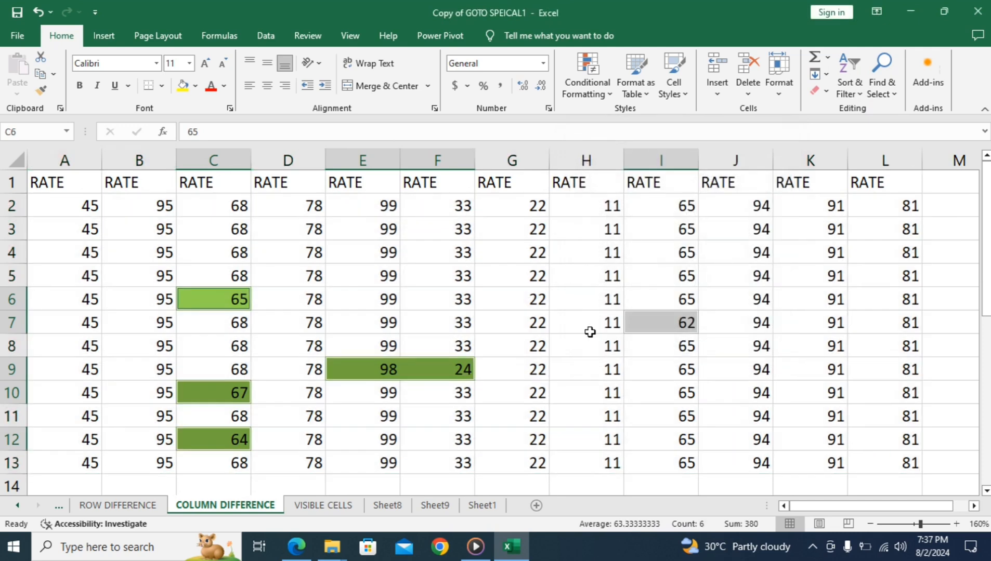
left_click(179, 85)
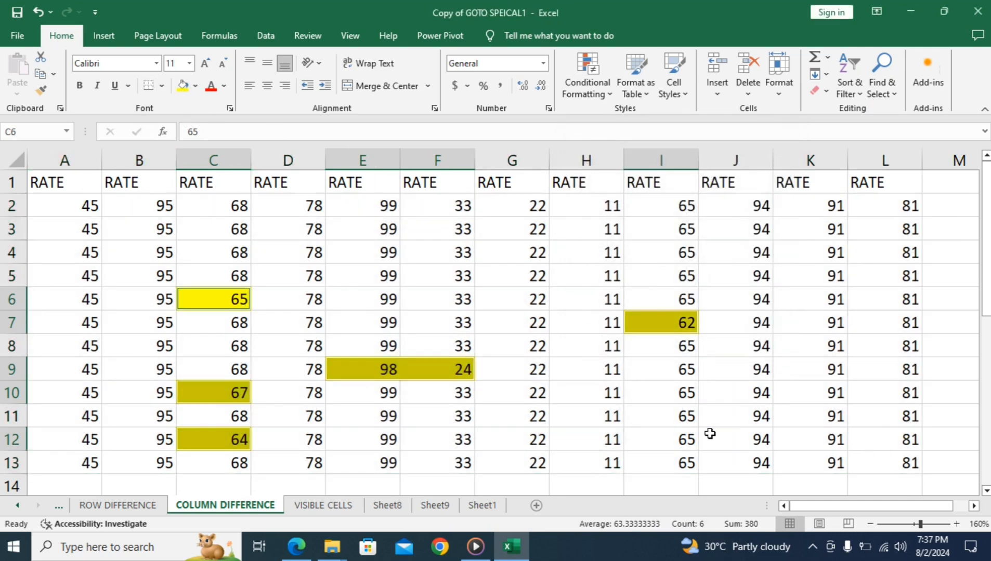
left_click(783, 413)
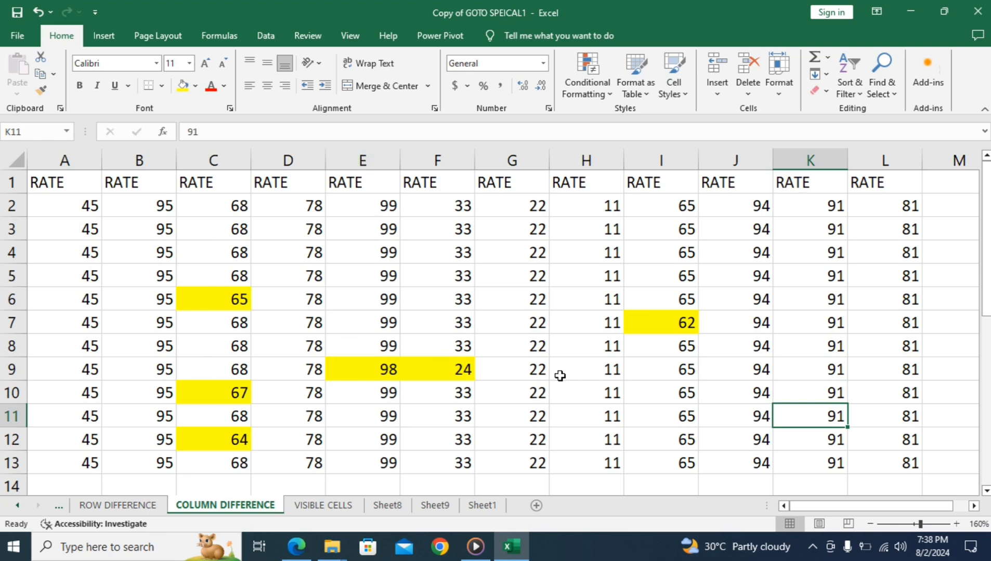
Step: Switch to Sheet1 and view the available Go To Special options, leaving the dialog without selecting anything
left_click(124, 506)
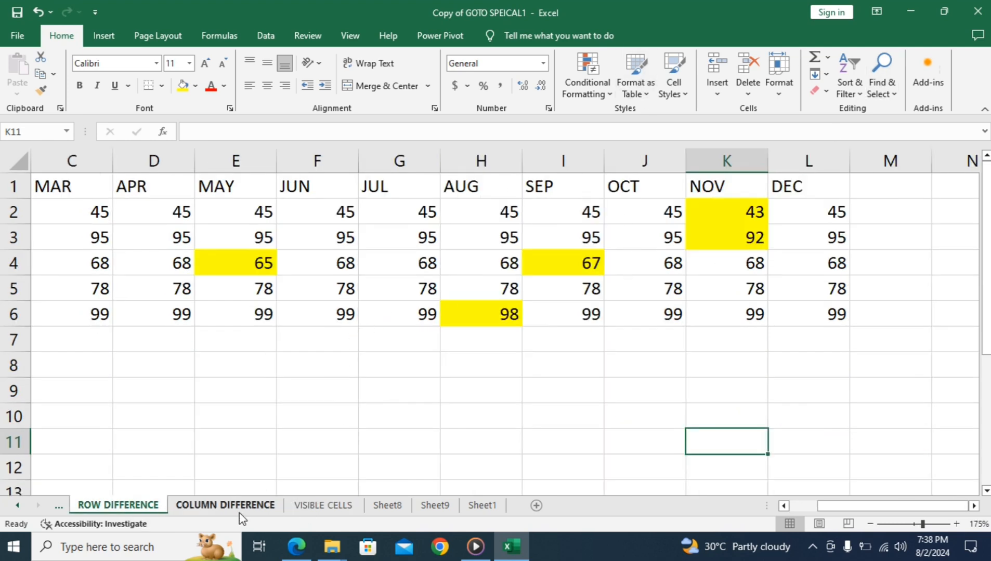
left_click(482, 508)
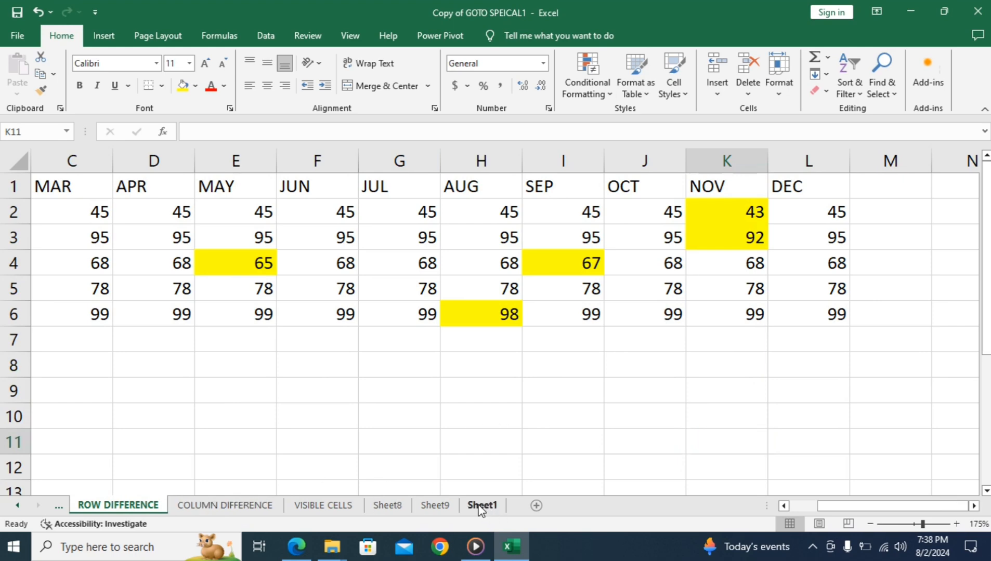
left_click(882, 80)
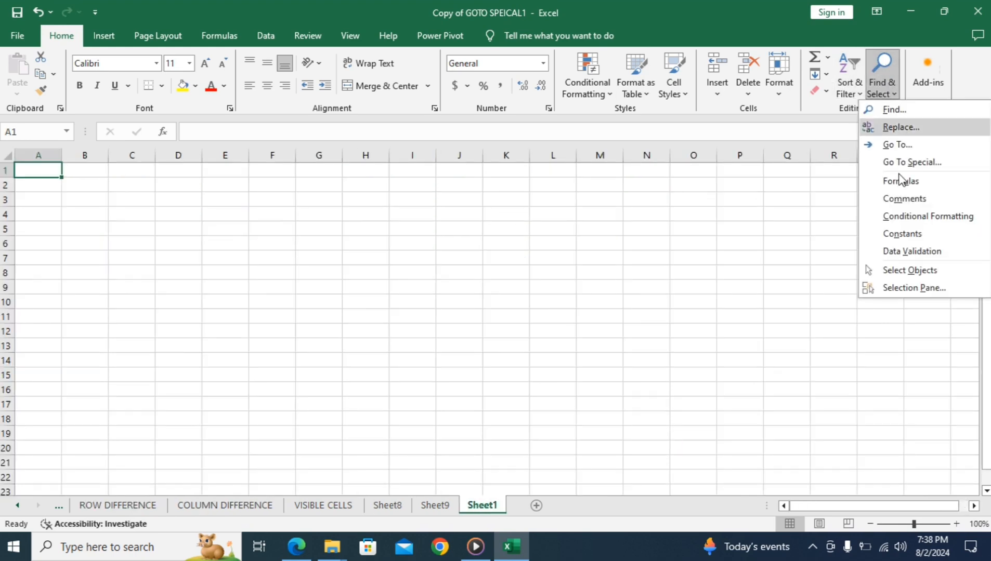
left_click(923, 164)
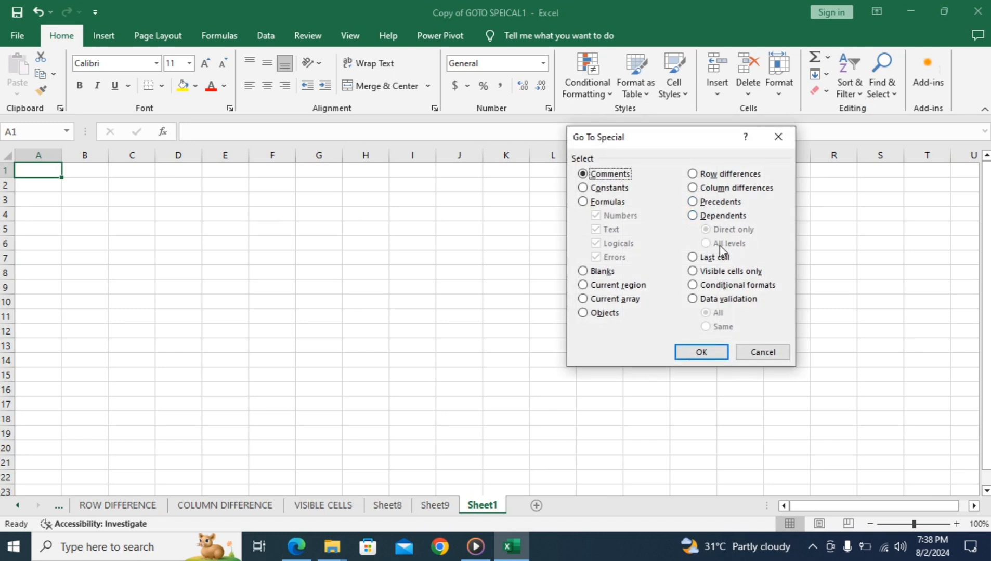
left_click(763, 353)
Step: Enter 14, 5, 2, 5, 6, 52, 5, 45, 45 and 2 down column G, from G6 to G15
left_click(335, 245)
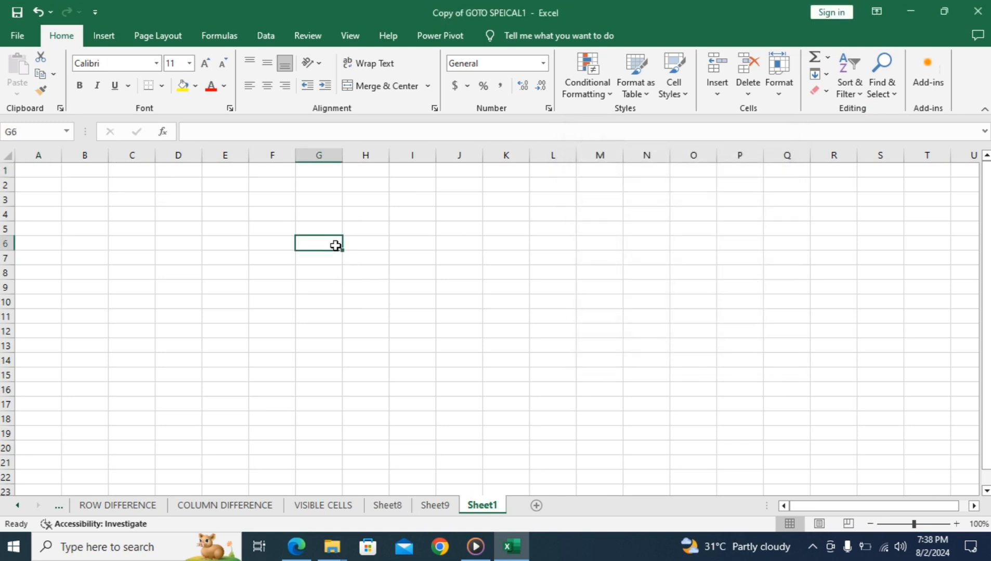
type("14 5 2 5 6 52 5")
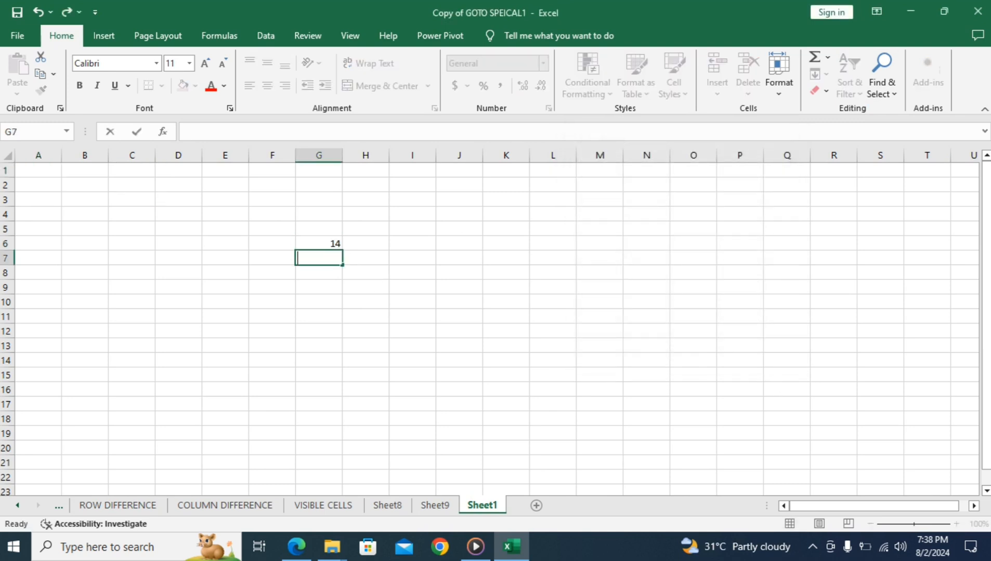
key("Return")
type("45")
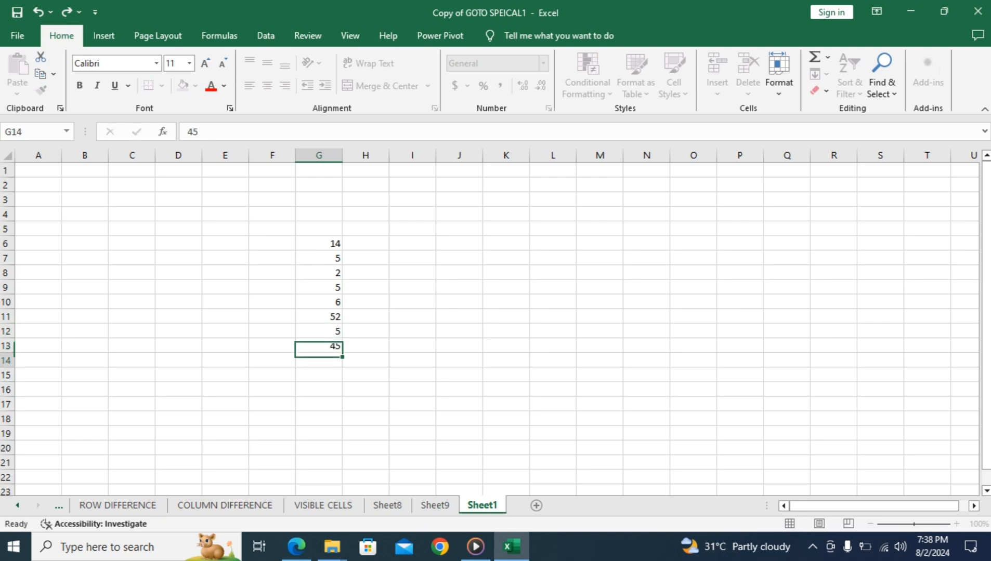
key("Return")
type("45")
key("Return")
type("2")
key("Return")
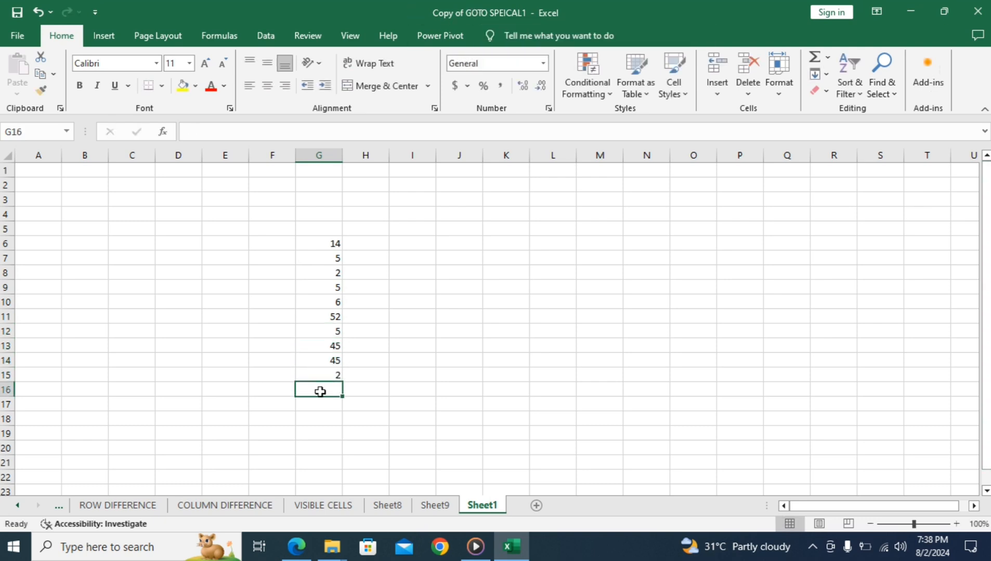
Step: Enter a formula in J10 that adds cells G6 through G15 individually with plus signs
left_click(466, 306)
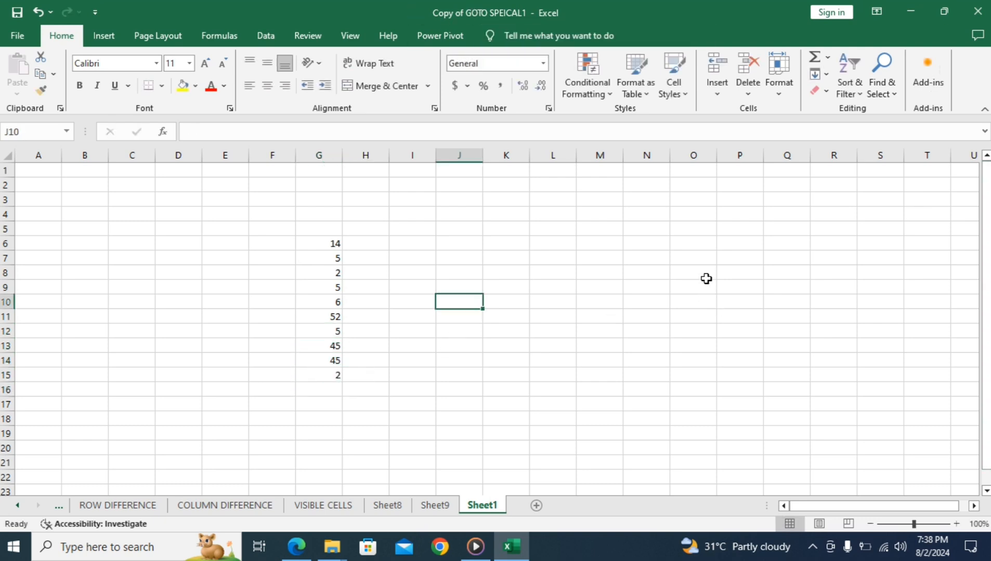
type("=")
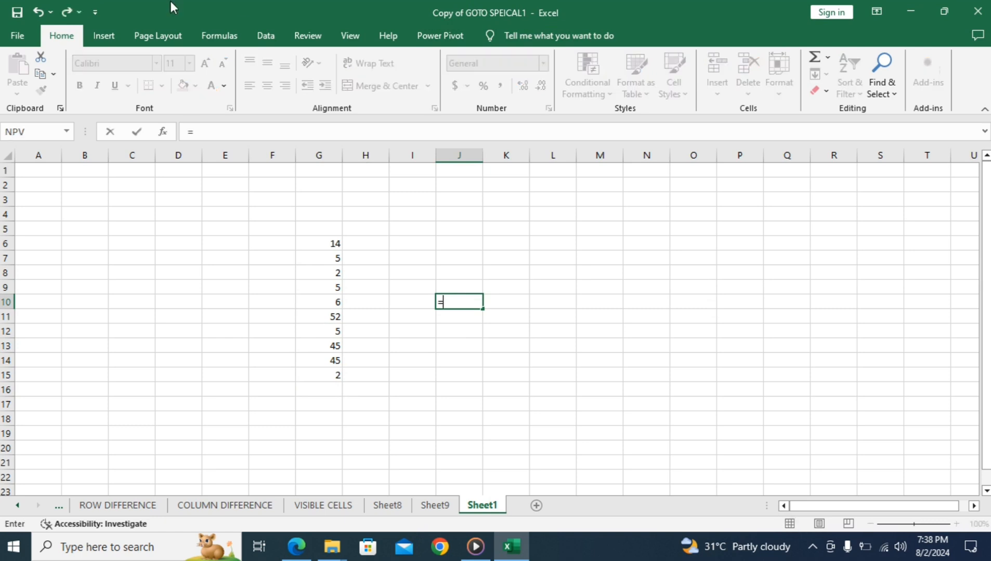
left_click(330, 243)
type("+")
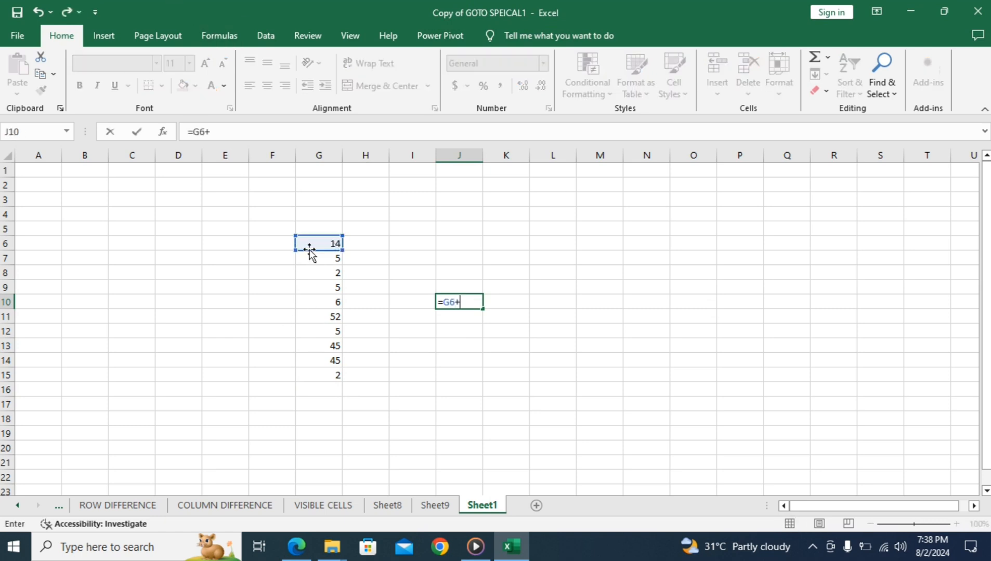
left_click(317, 257)
left_click(324, 274)
type("+")
left_click(321, 287)
type("+")
left_click(323, 303)
type("+")
left_click(323, 317)
type("+")
left_click(325, 331)
type("+")
left_click(323, 346)
type("+")
left_click(315, 359)
type("+")
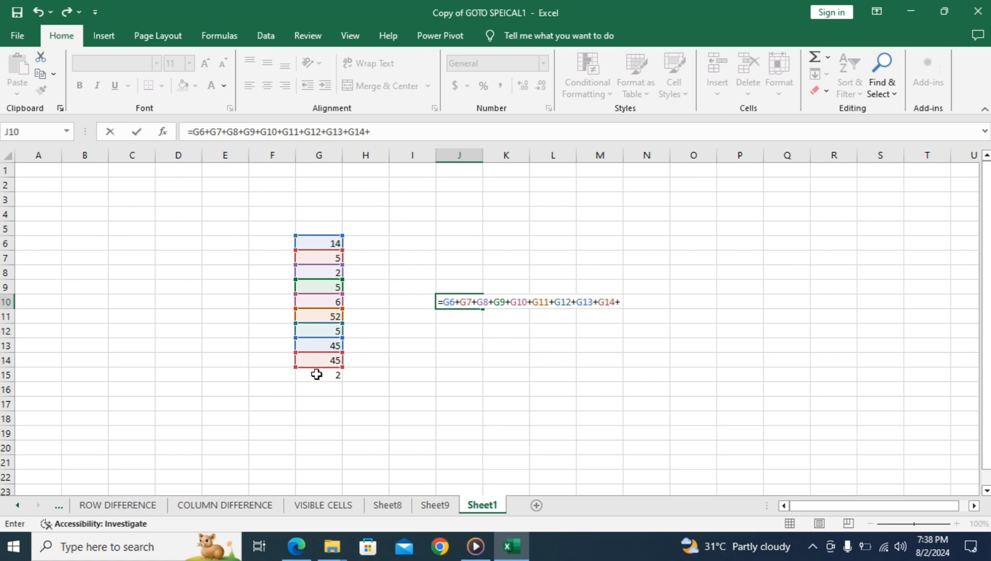
left_click(321, 379)
key("Return")
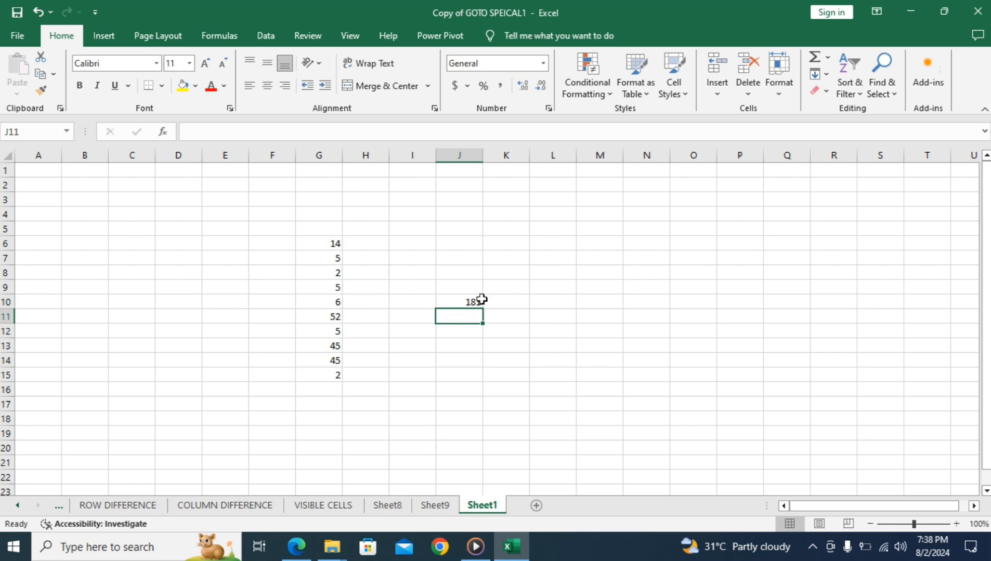
Step: Trace the precedents of the sum formula in J10, then remove the arrows
left_click(461, 300)
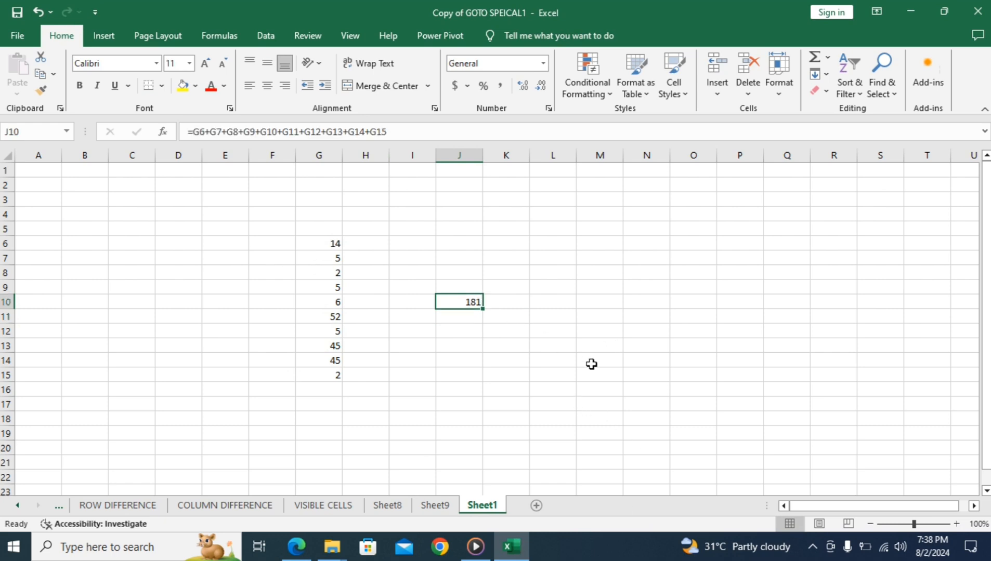
left_click(218, 37)
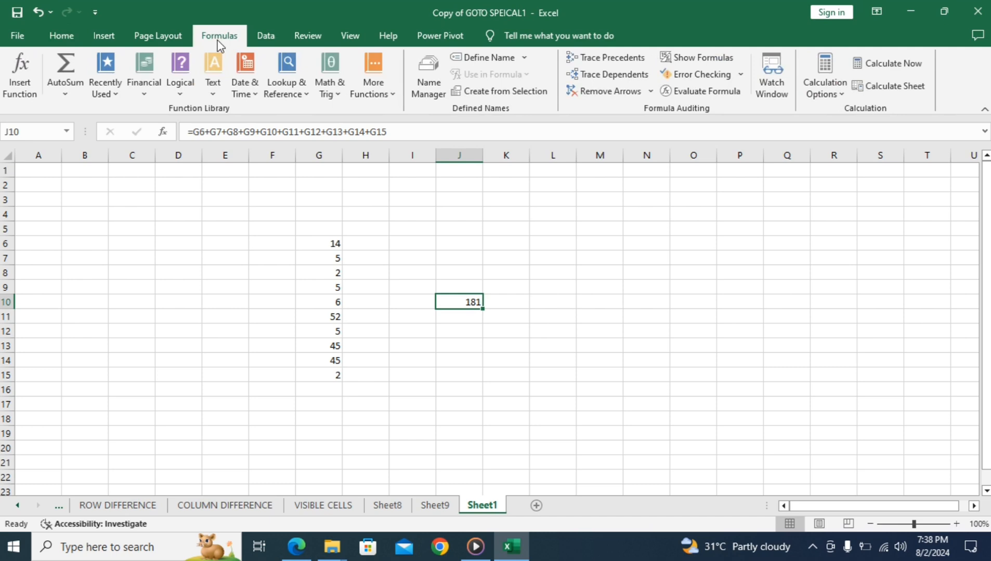
left_click(614, 60)
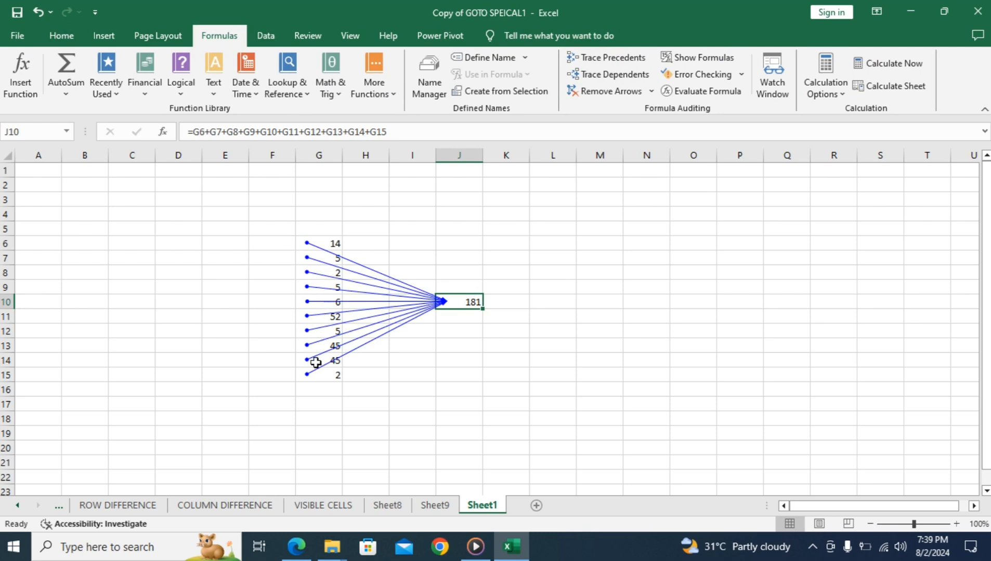
left_click(607, 91)
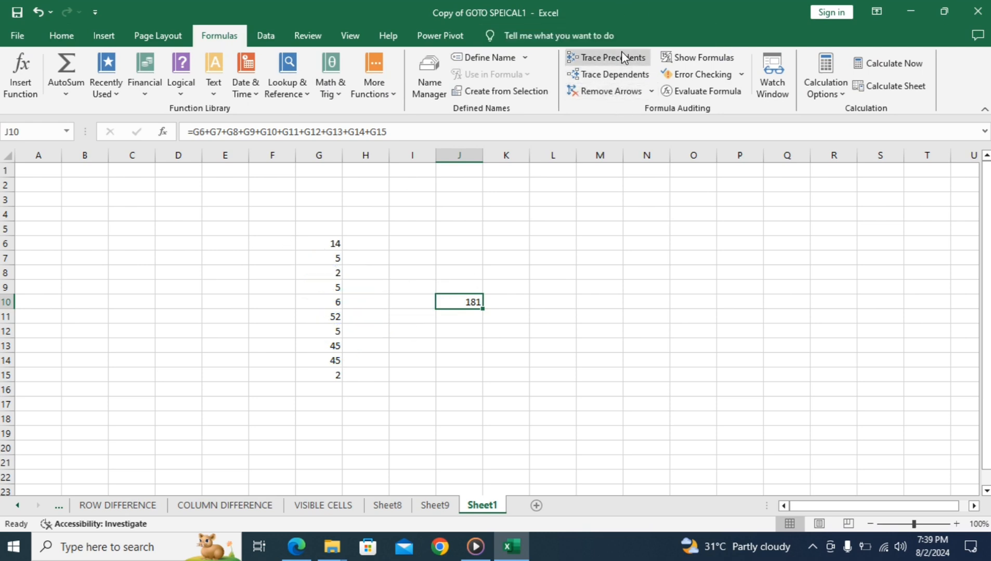
Step: Trace the dependents of G15 and G6, then remove the arrows
left_click(327, 380)
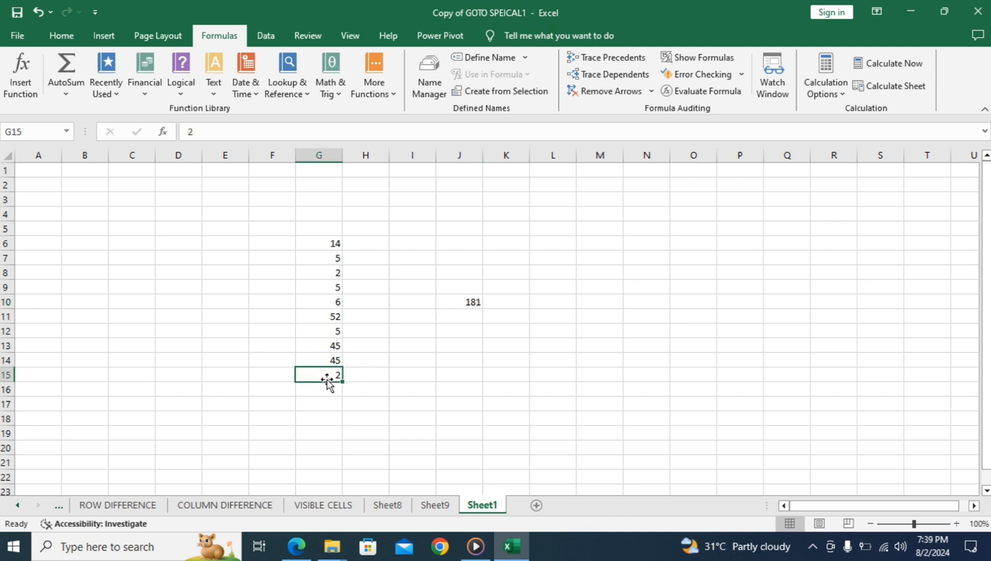
left_click(609, 78)
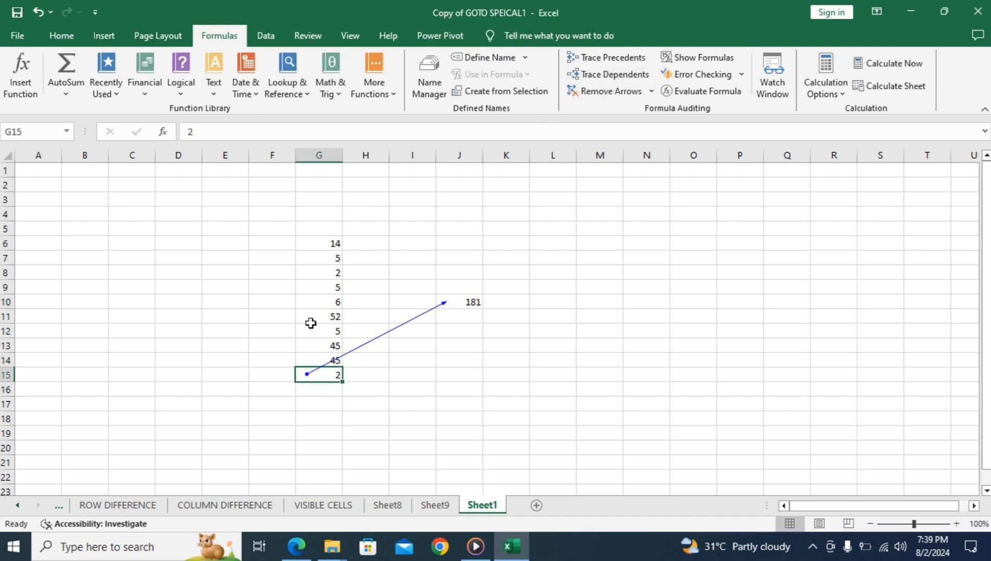
left_click(332, 244)
left_click(610, 75)
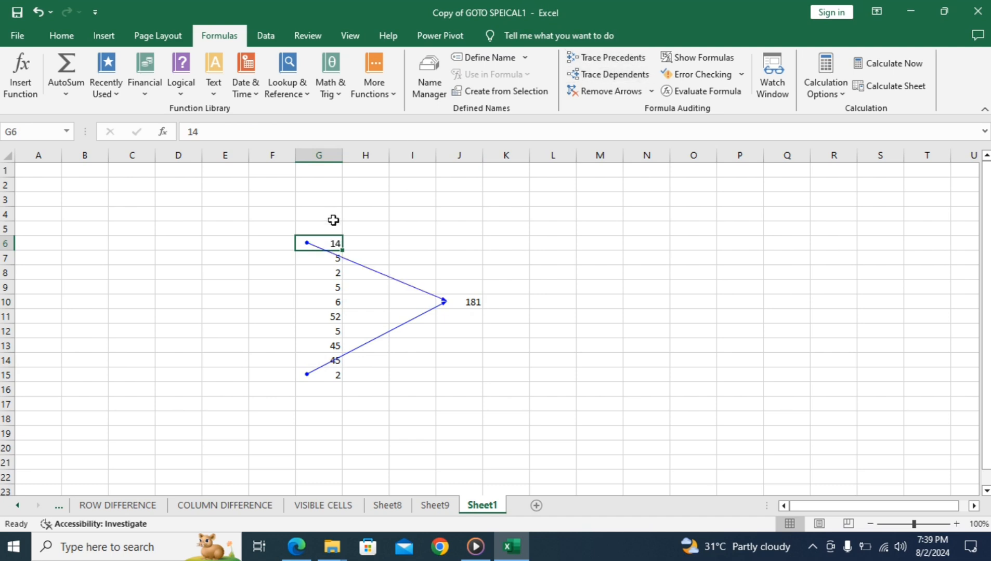
left_click(606, 92)
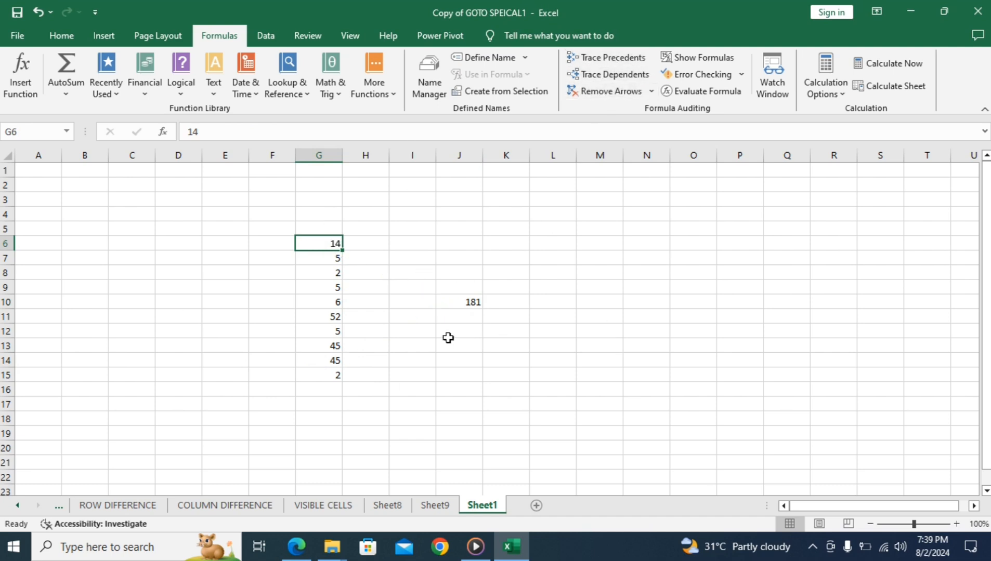
Step: Select the direct precedents of the J10 formula using Go To Special
left_click(461, 302)
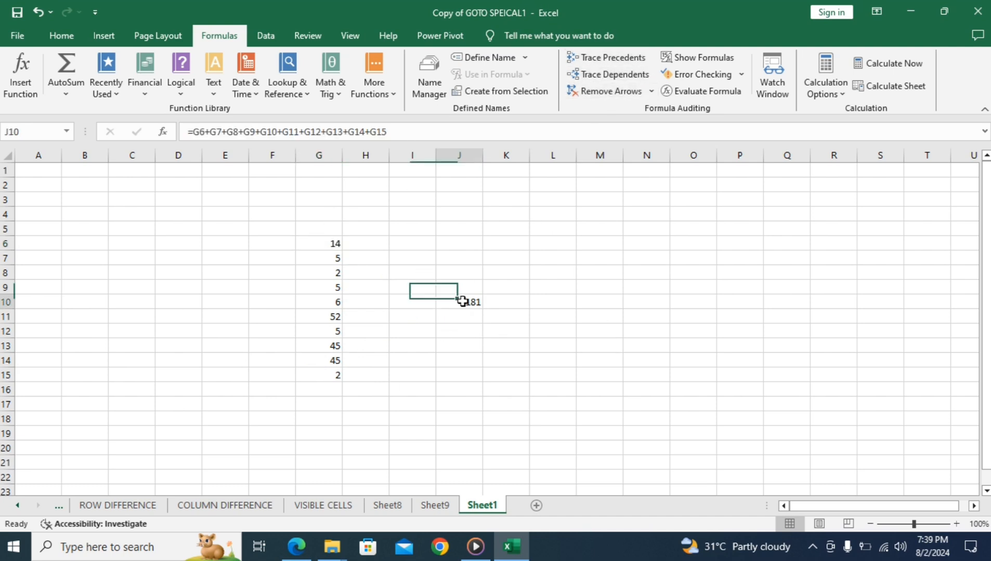
left_click(61, 35)
left_click(880, 86)
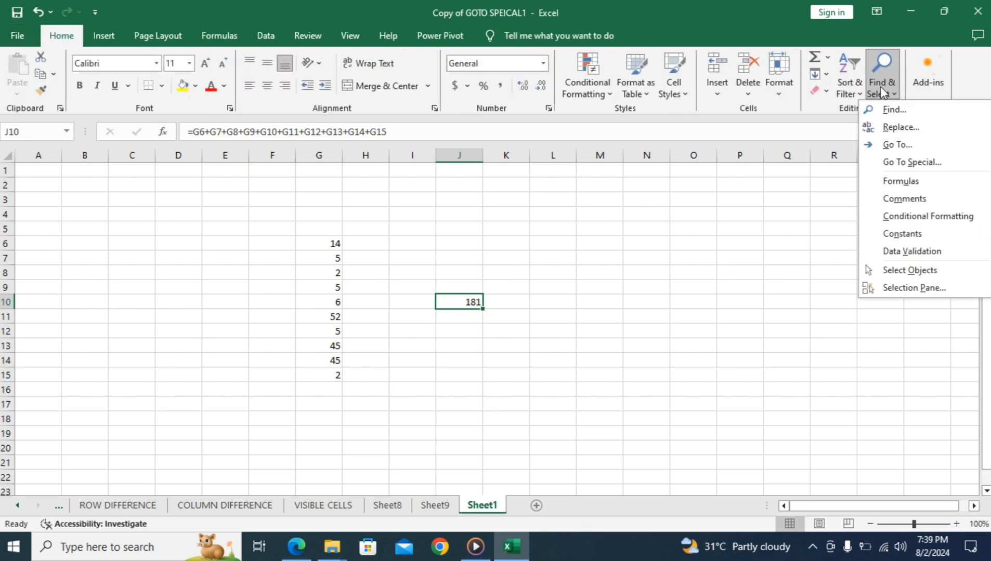
left_click(907, 163)
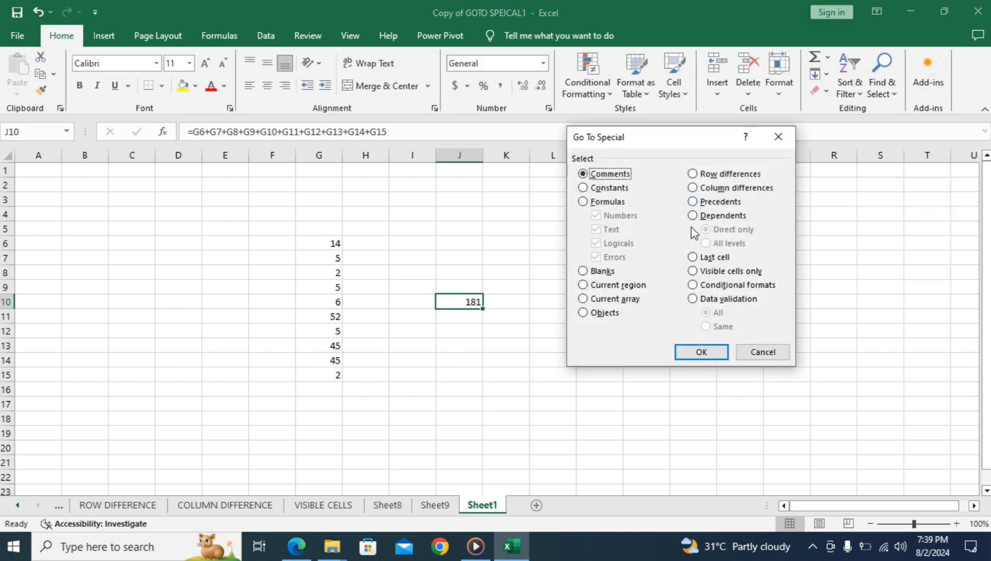
left_click(693, 201)
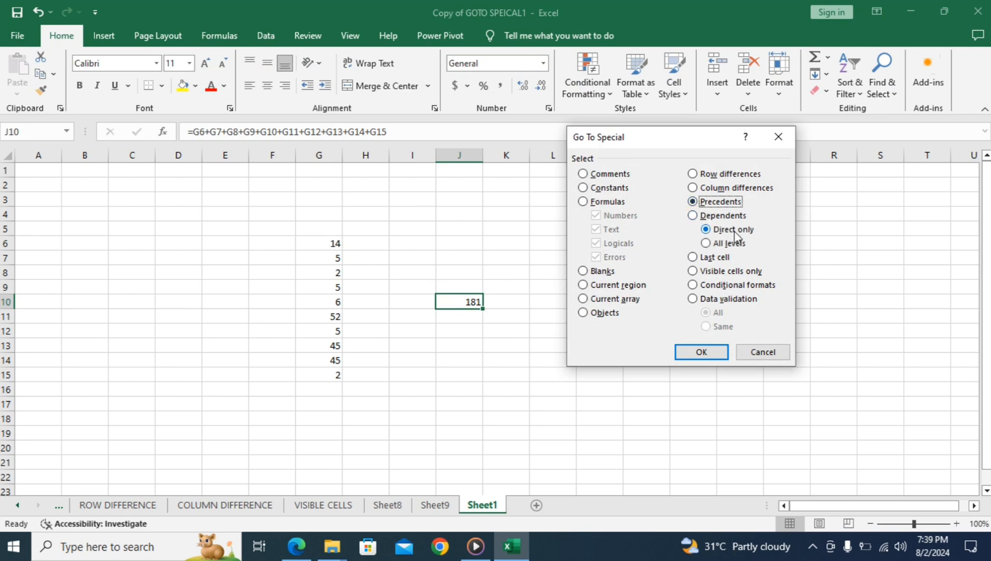
left_click(701, 355)
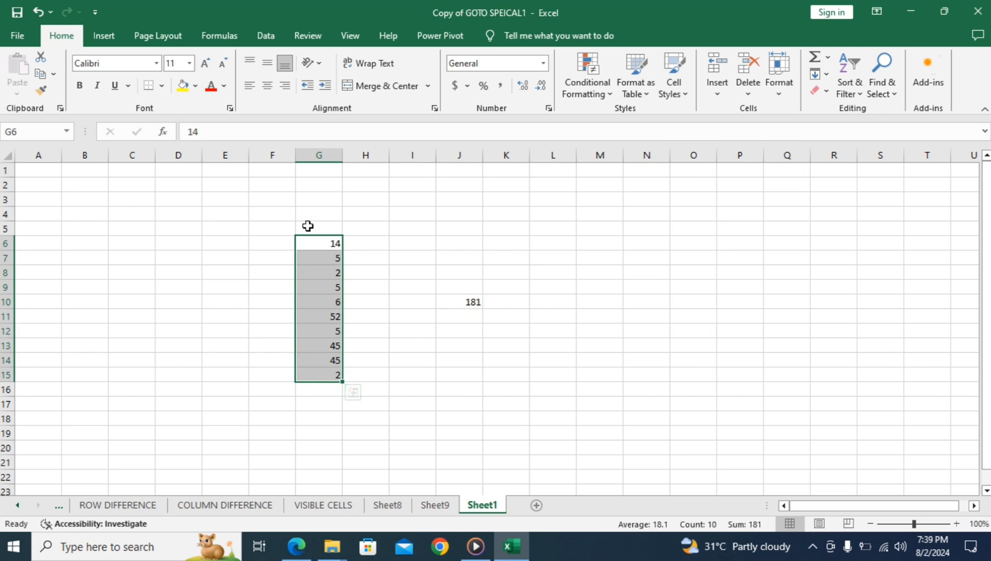
Step: Enter 14 in E9 and 54 in F9, and replace the value in G9 with the formula =E9+F9
left_click(218, 287)
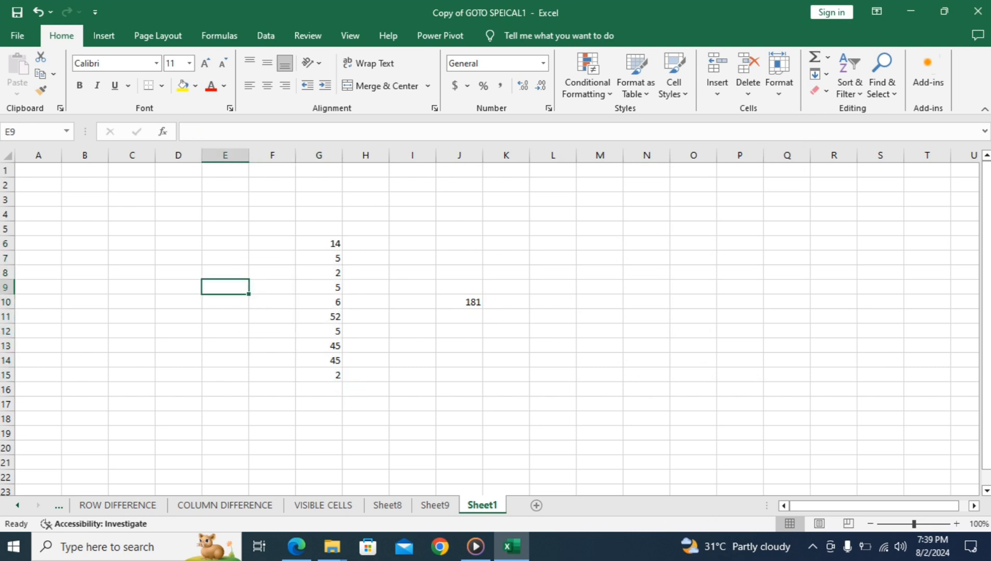
type("14")
key("Tab")
type("54")
key("Tab")
type("=")
left_click(222, 288)
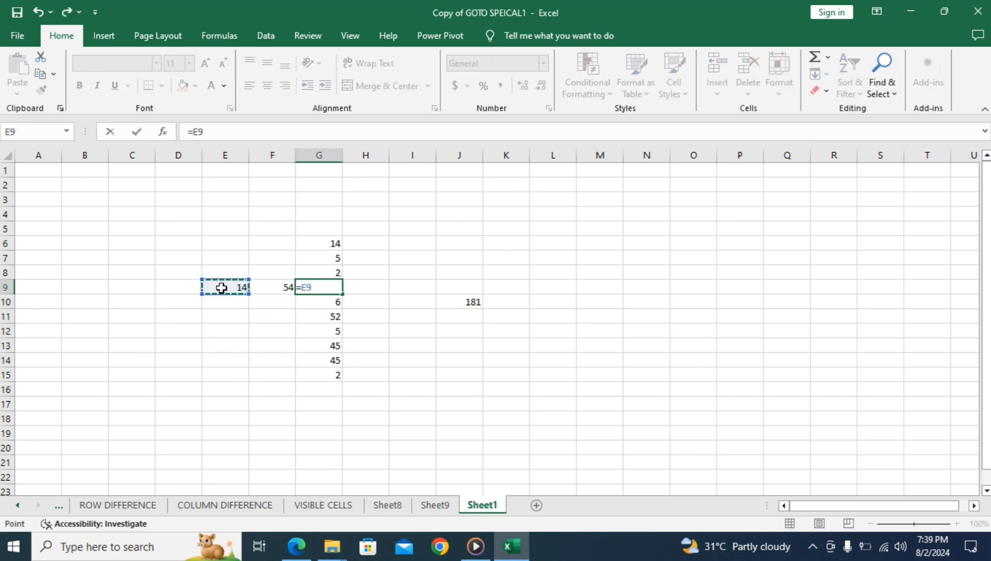
type("+")
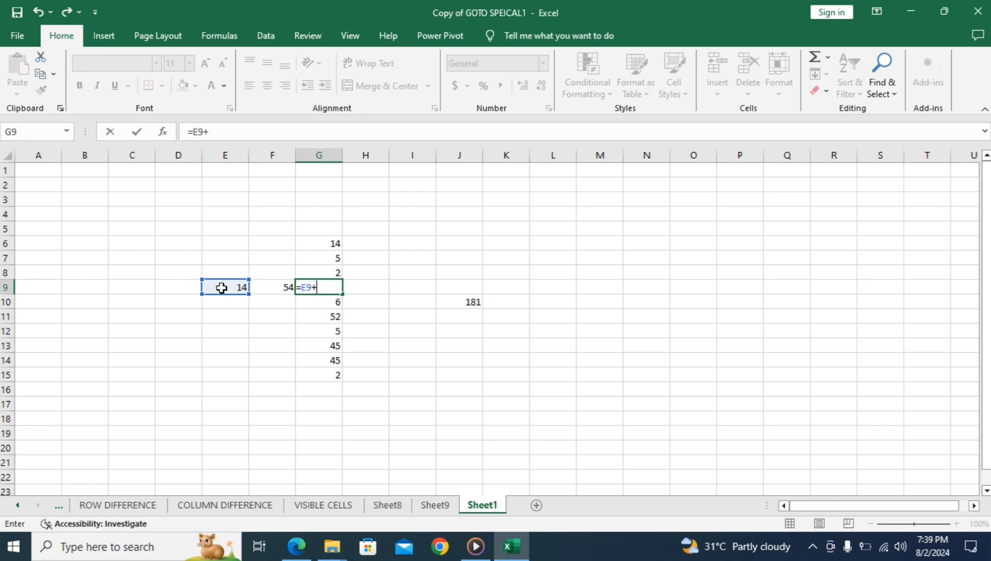
left_click(276, 290)
key("Return")
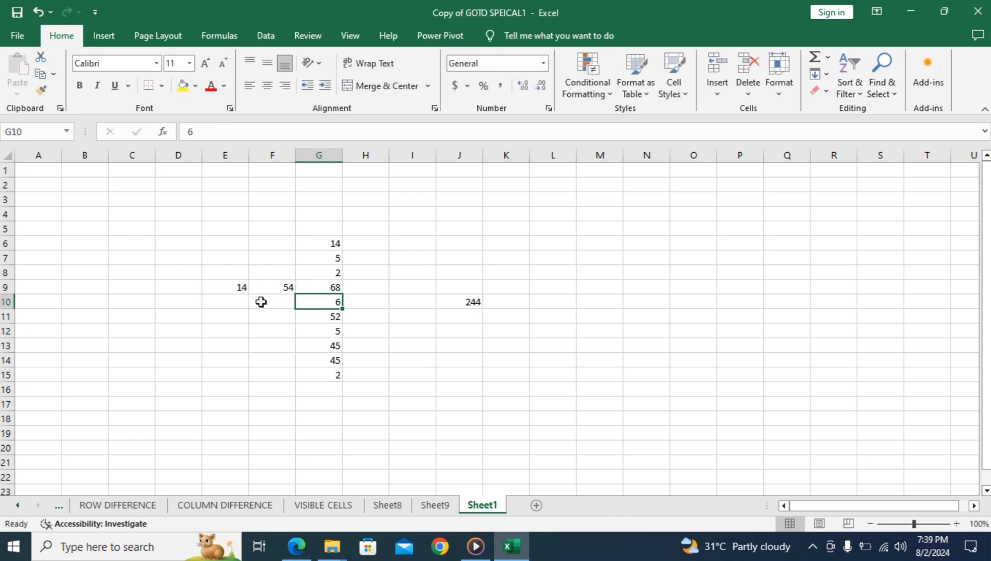
Step: Review the formulas in G9 and J10, and change cell E9 to 100
left_click(336, 287)
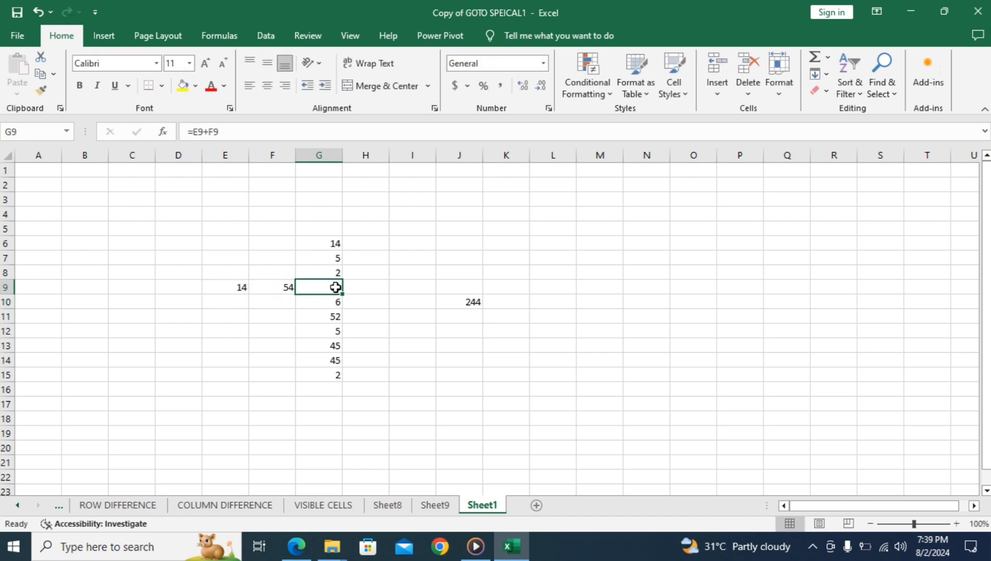
left_click(460, 302)
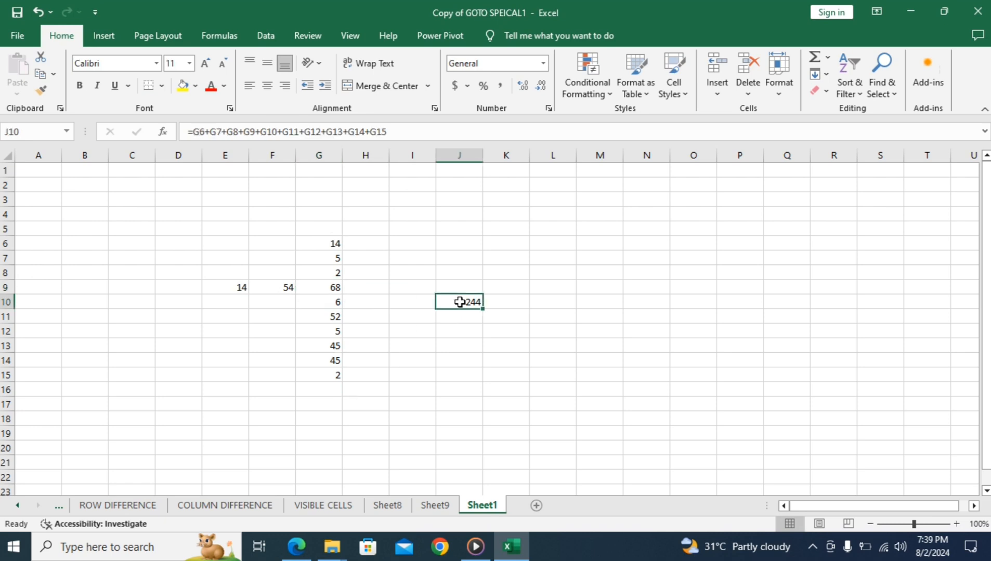
left_click(243, 288)
type("1")
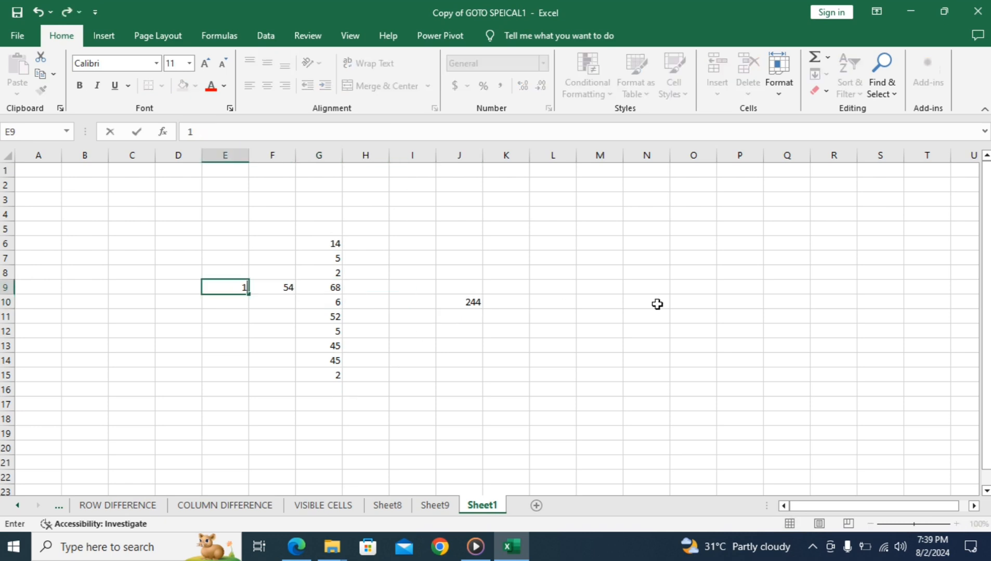
left_click(507, 434)
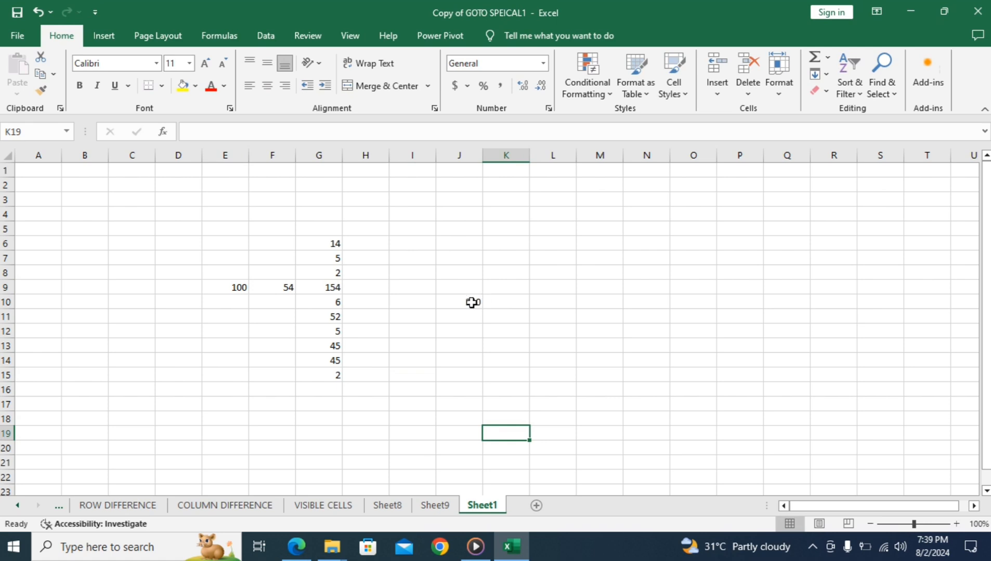
Step: Use Go To Special on J10 to select its precedents with the Direct only option
left_click(472, 302)
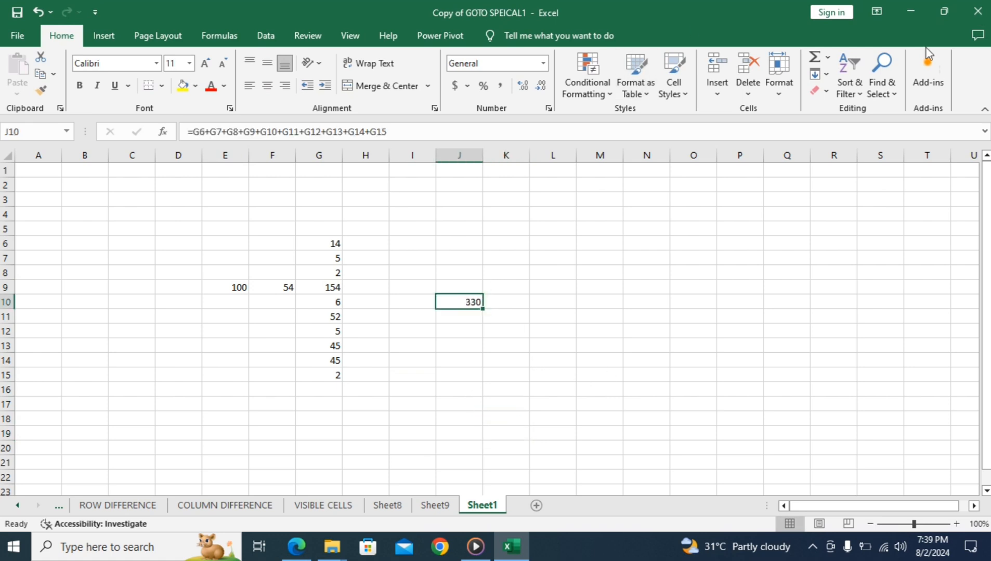
left_click(875, 79)
left_click(892, 162)
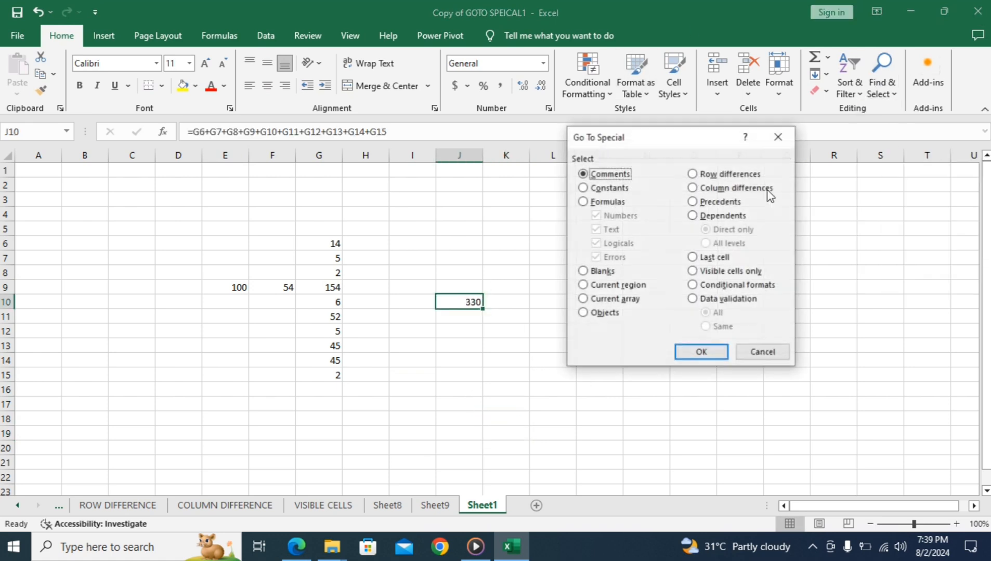
left_click(696, 203)
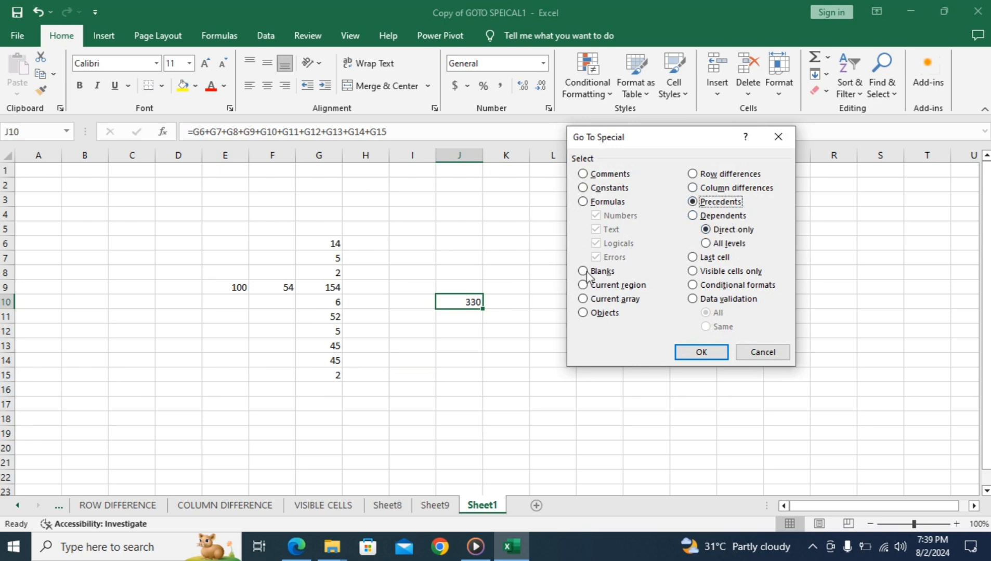
left_click(701, 352)
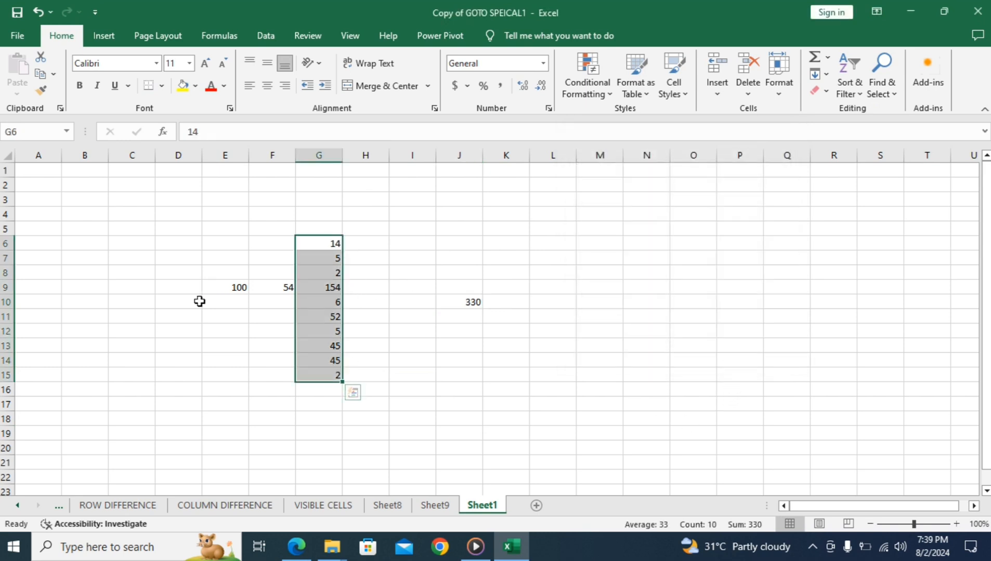
Step: Use Go To Special on J10 to select its precedents at all levels
left_click(470, 303)
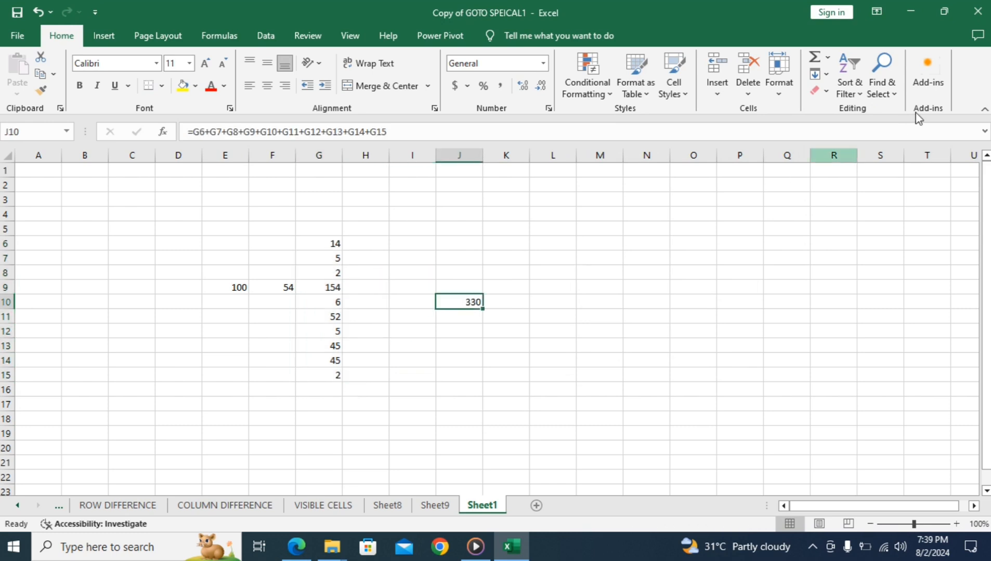
left_click(873, 93)
left_click(896, 160)
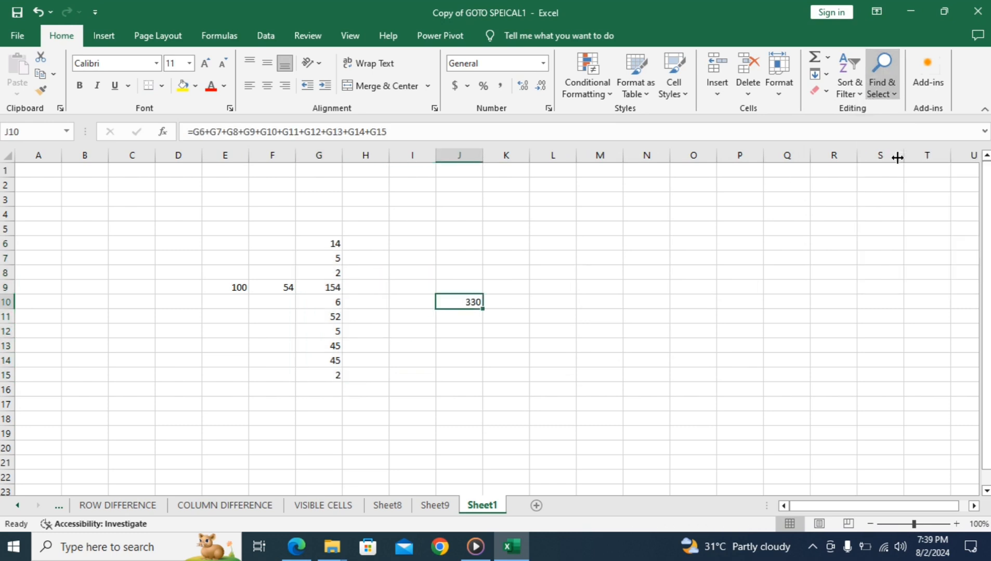
left_click(717, 203)
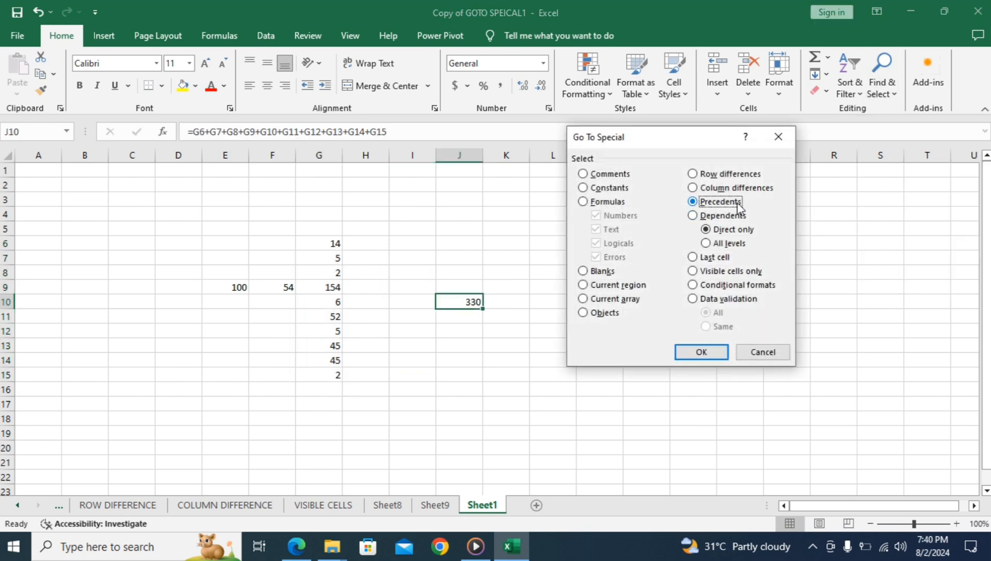
left_click(719, 249)
left_click(709, 352)
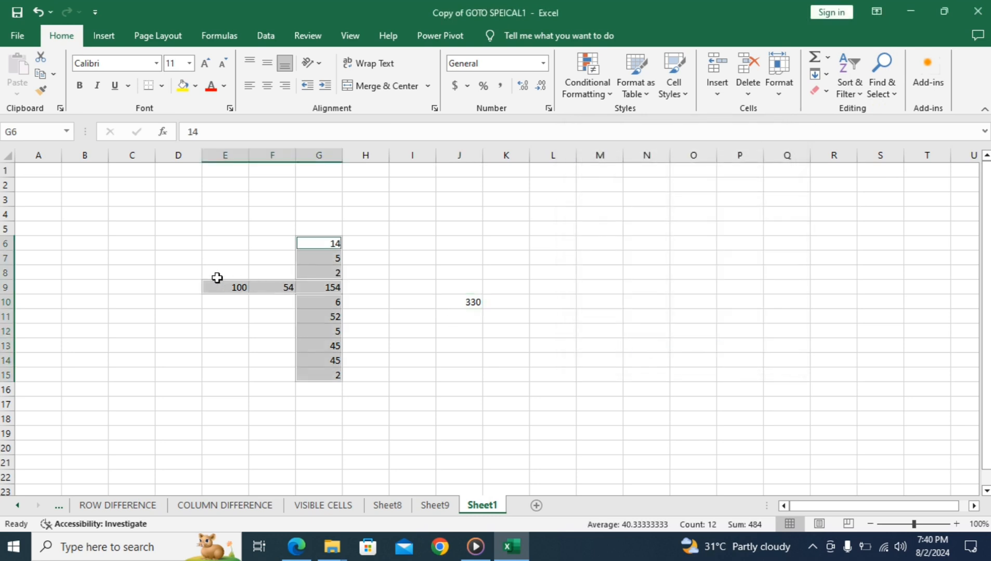
Step: Use Go To Special on E9 to select its dependents with the Direct only option
left_click(431, 331)
left_click(235, 288)
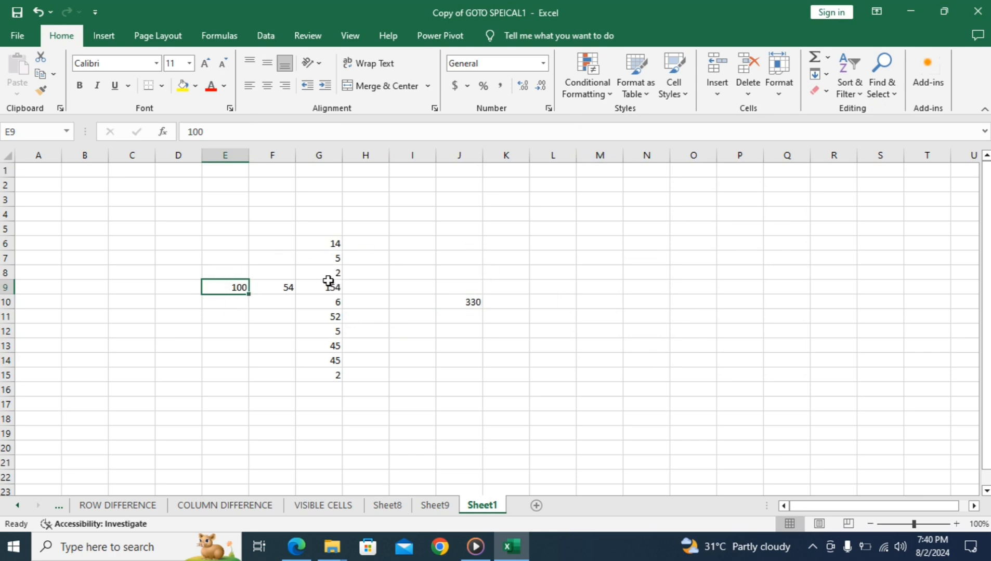
left_click(879, 82)
left_click(915, 161)
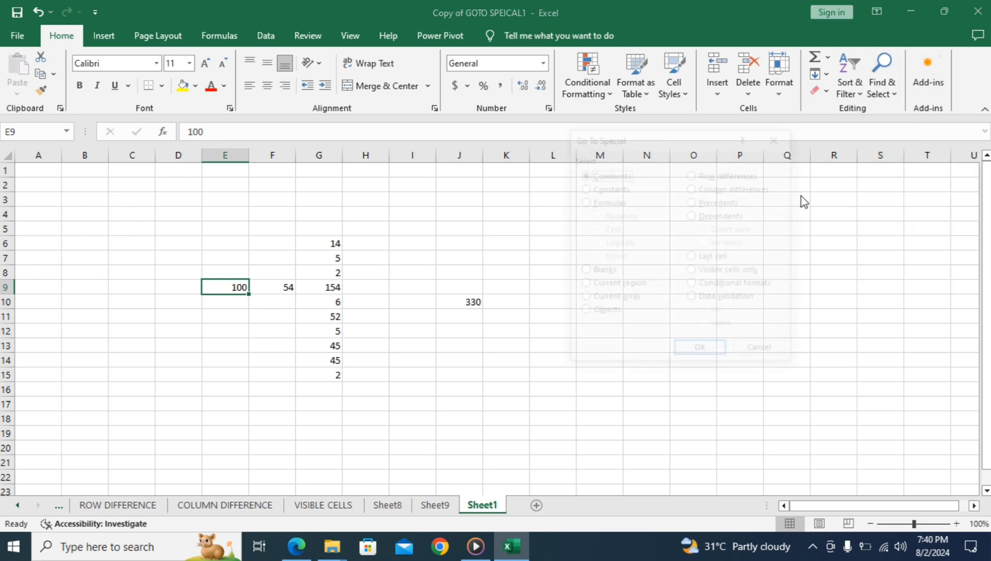
left_click(719, 217)
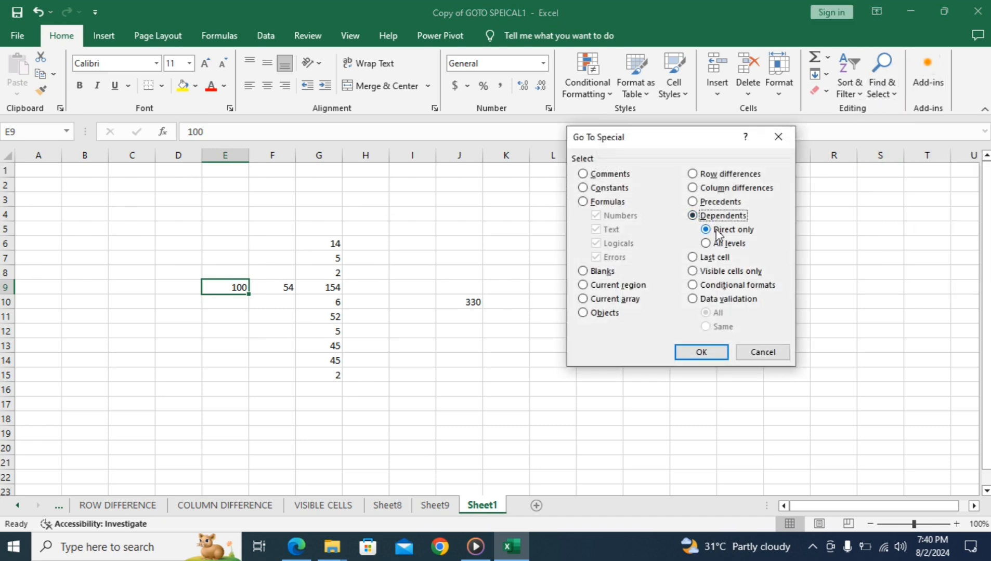
left_click(703, 353)
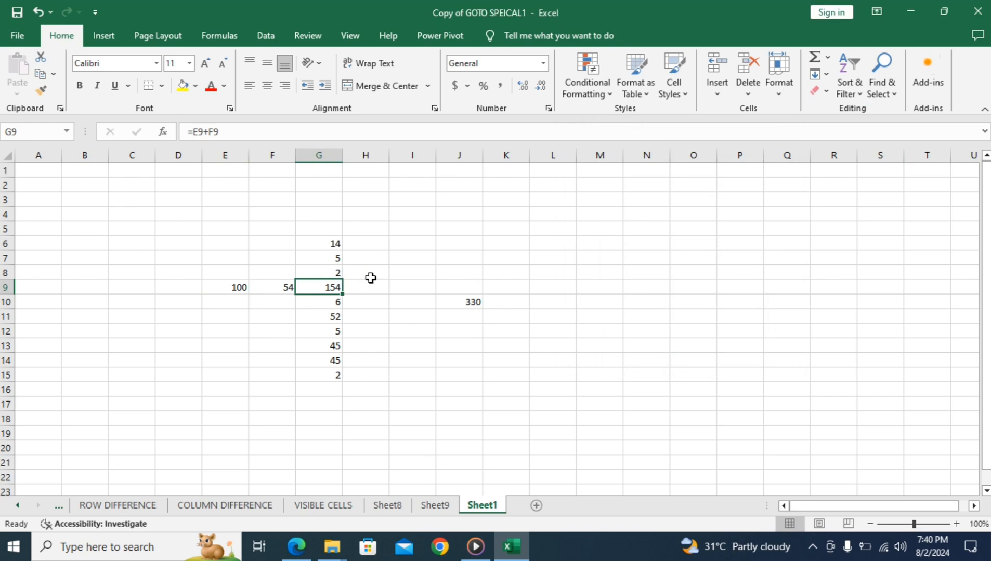
Step: Use Go To Special on E9 to select its dependents at all levels, and clear the selection
left_click(227, 292)
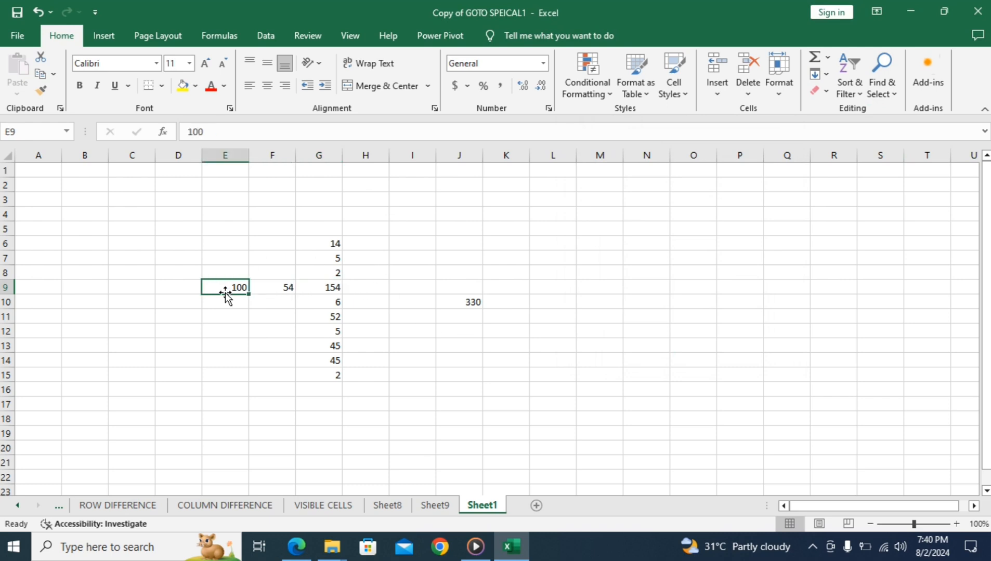
left_click(881, 78)
left_click(898, 164)
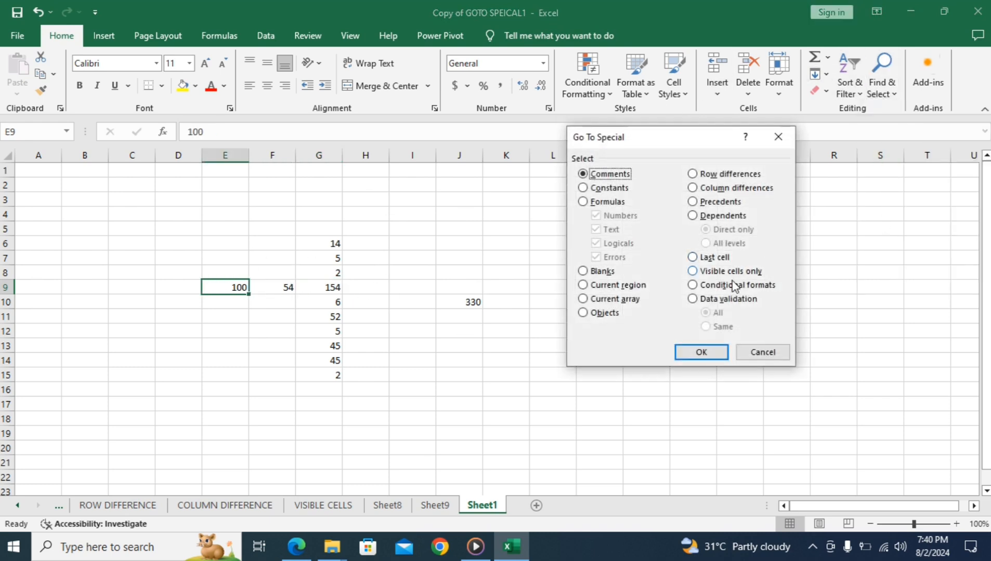
left_click(701, 217)
left_click(720, 243)
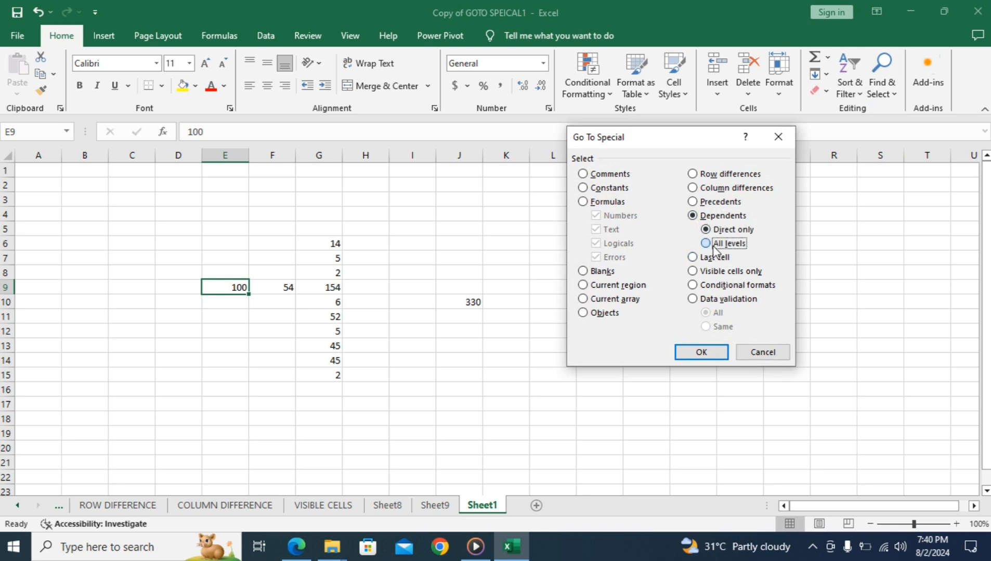
left_click(702, 352)
left_click(522, 359)
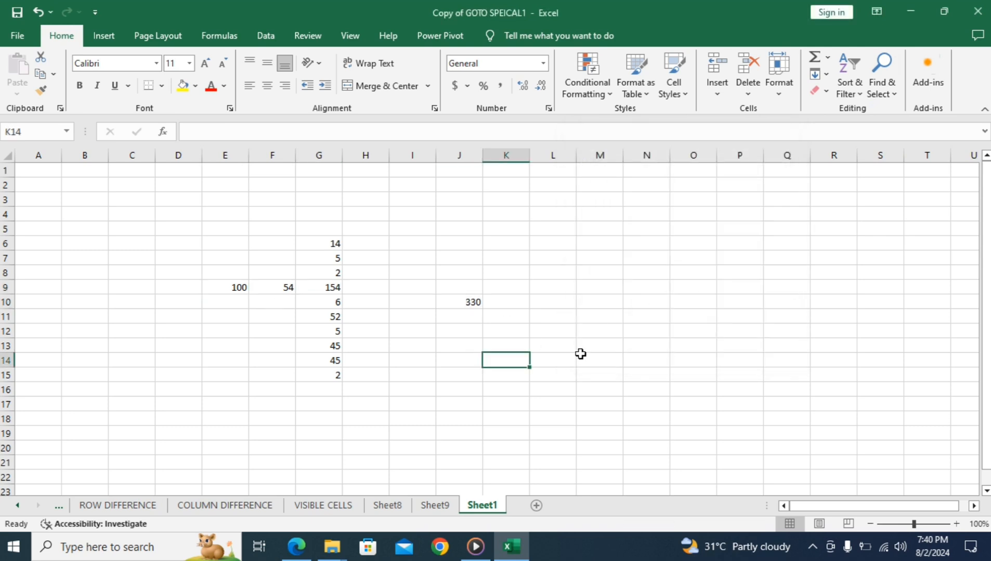
Step: Enter the text fdsaf in cell M136, far below the existing data
scroll(577, 359, "down", 13)
scroll(520, 447, "down", 20)
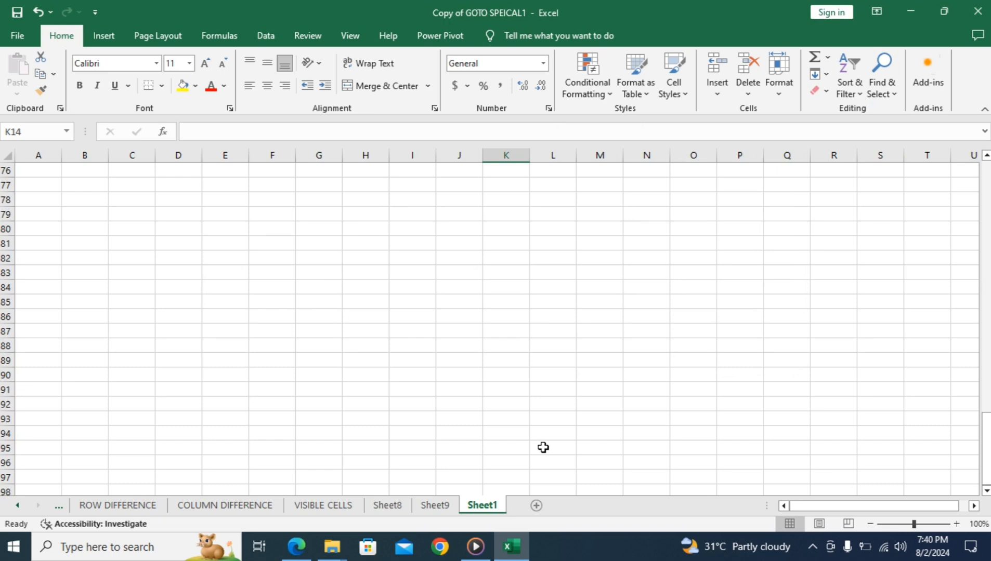
left_click(603, 474)
type("fdsaf")
Step: From cell L7 near the start of Sheet1, use Go To Special to jump to the last cell
left_click_drag(987, 460, 986, 162)
left_click(570, 251)
left_click(882, 83)
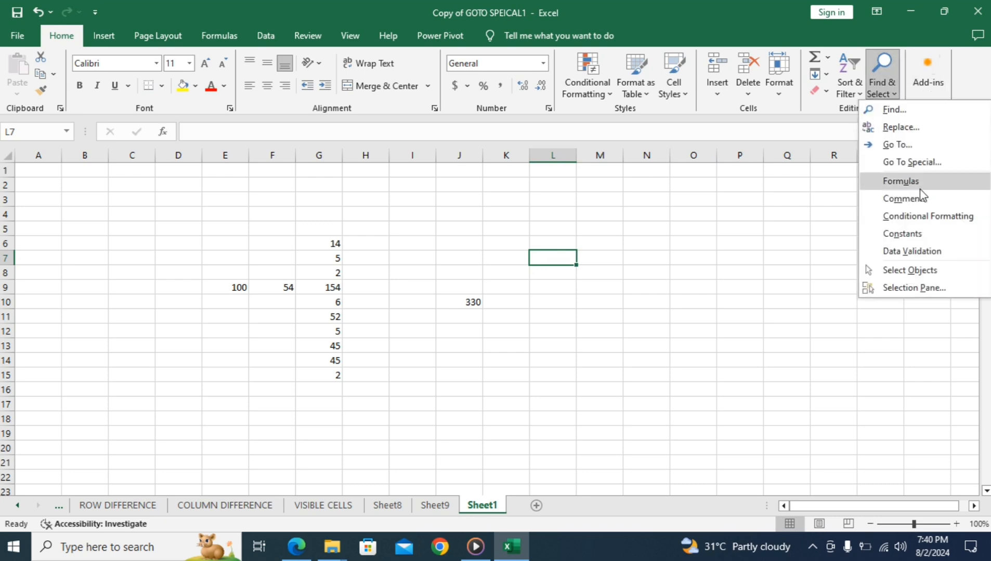
left_click(897, 144)
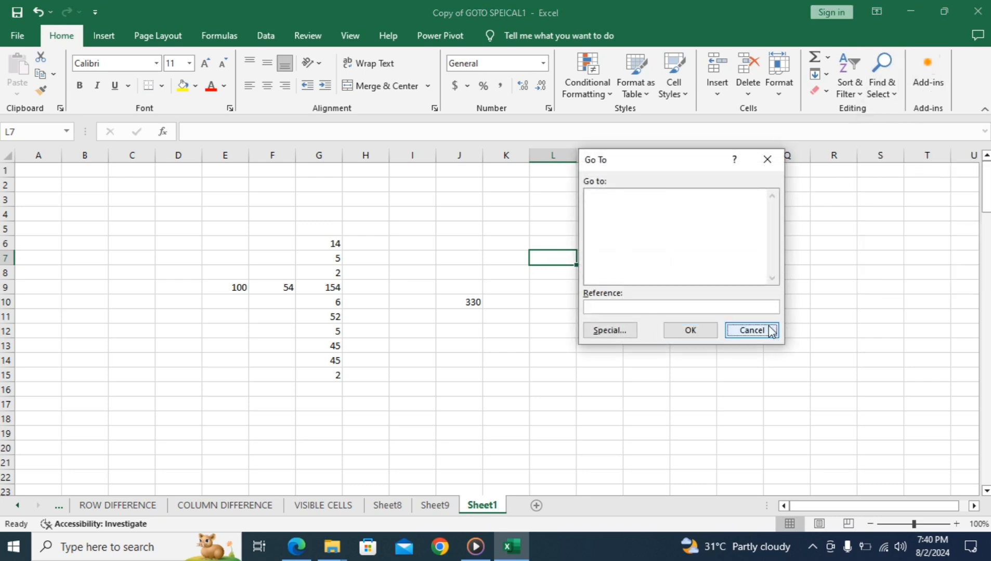
left_click(771, 331)
left_click(883, 82)
left_click(905, 164)
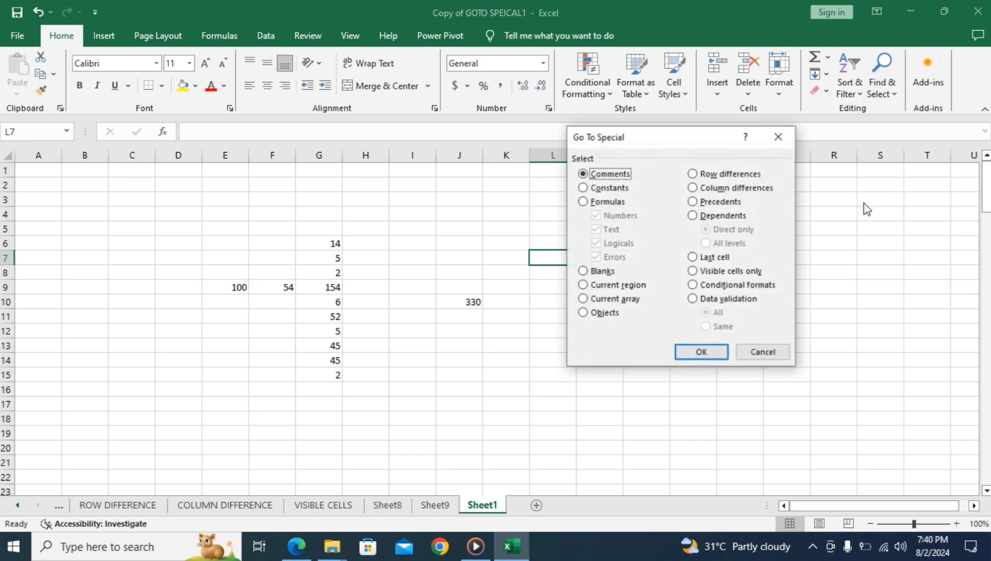
left_click(702, 258)
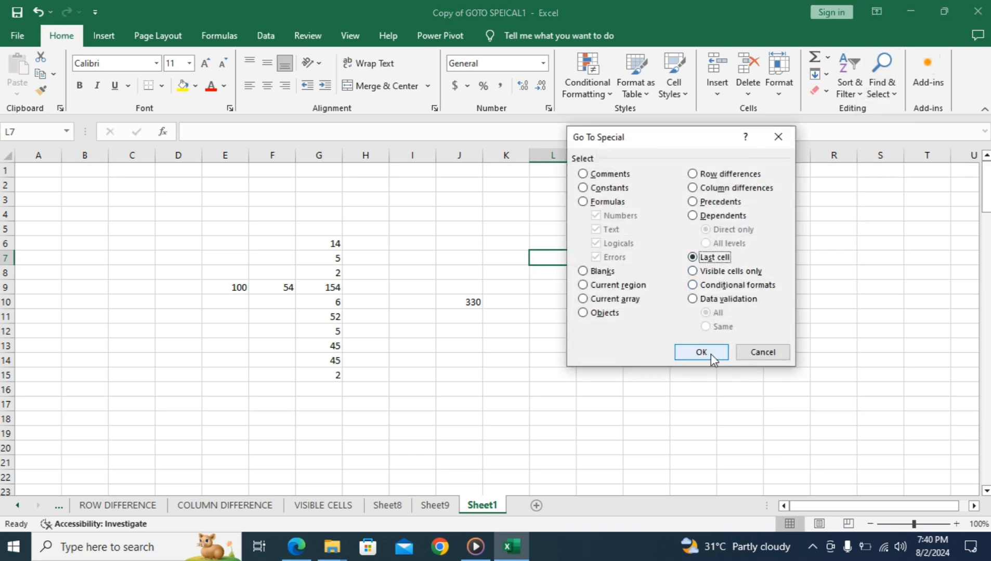
left_click(700, 352)
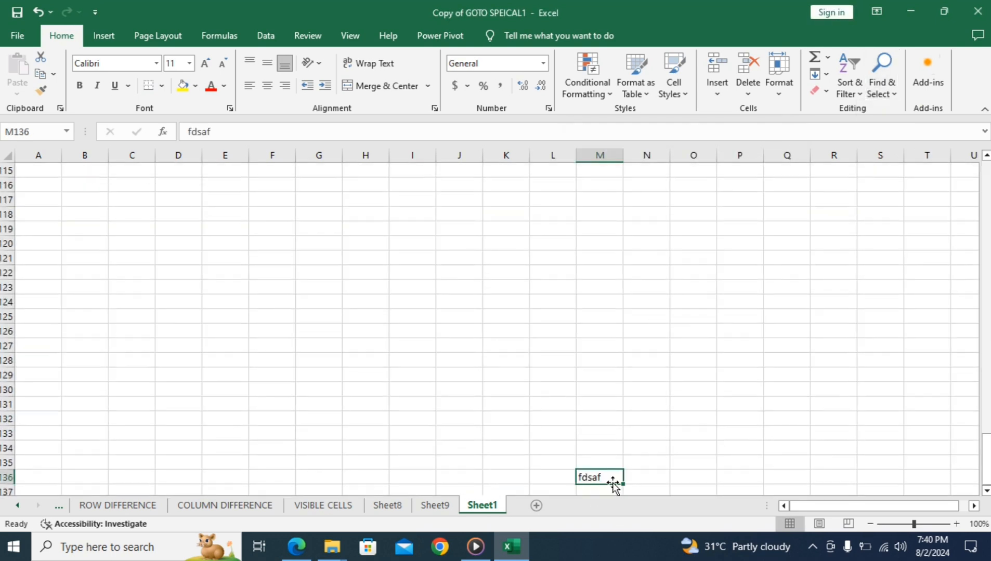
Step: Examine the data block in D6:K17 and the separate entry in M136 that extends the sheet's used area
left_click_drag(983, 458, 980, 179)
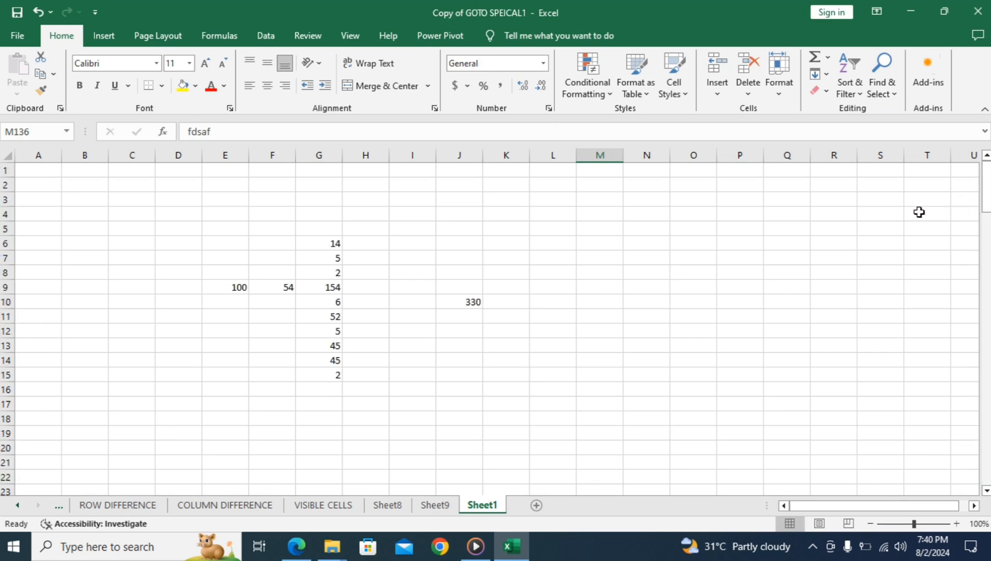
left_click_drag(179, 244, 529, 407)
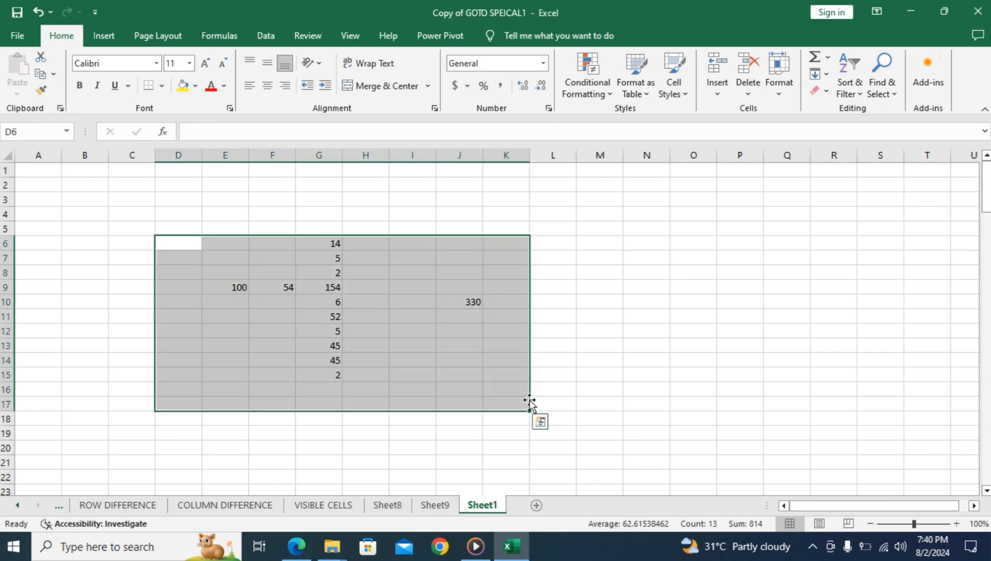
left_click(614, 306)
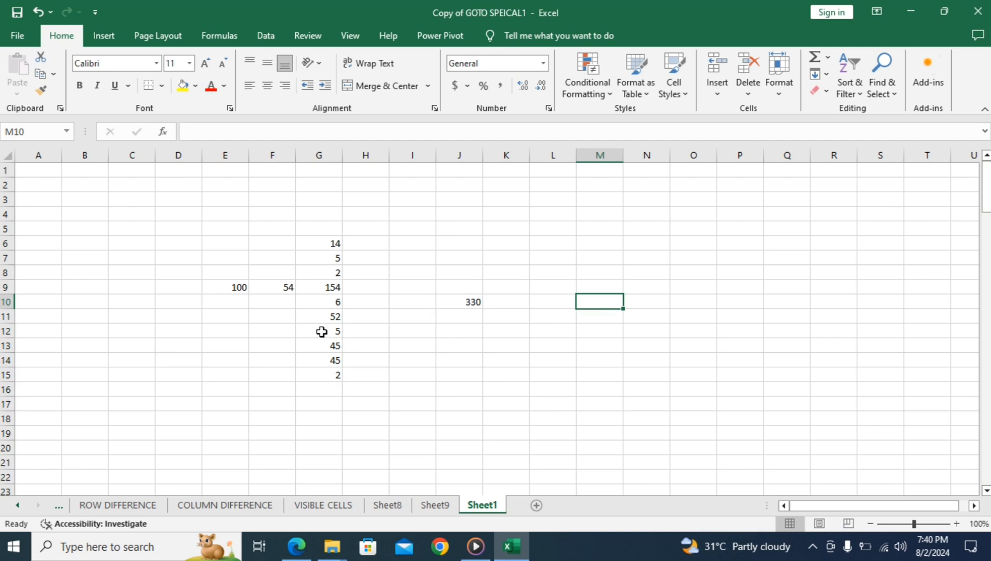
scroll(556, 490, "down", 20)
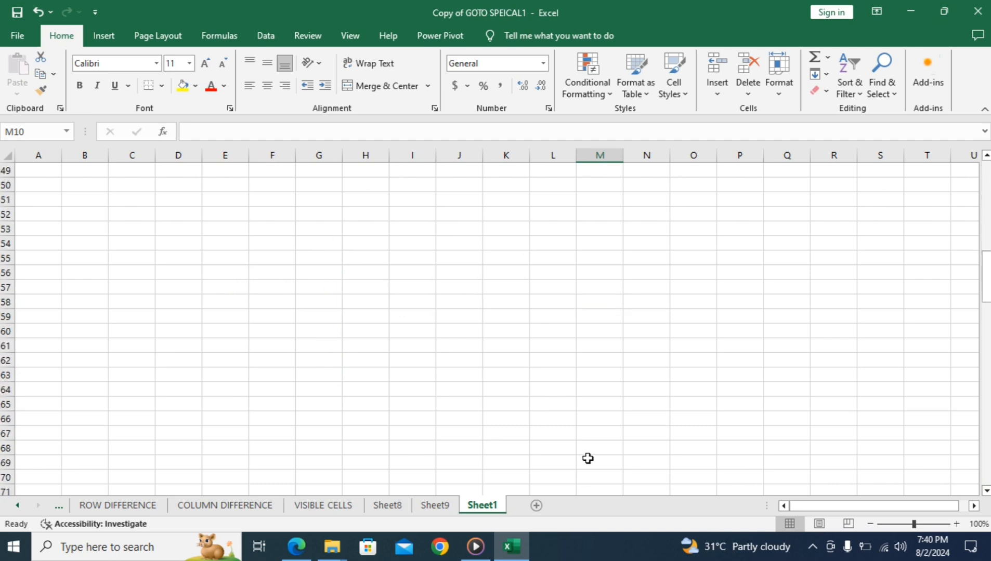
scroll(656, 450, "down", 11)
scroll(585, 332, "up", 5)
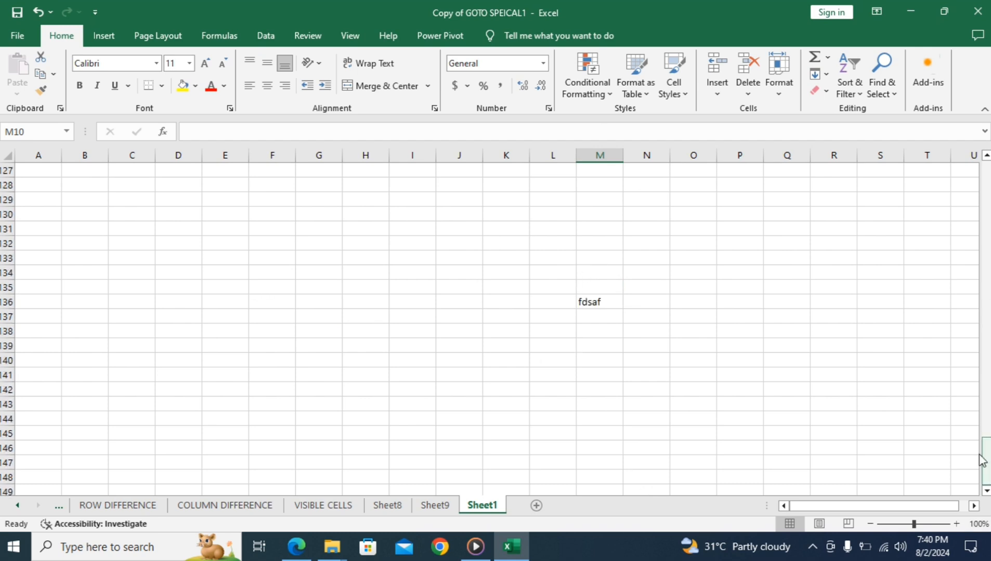
left_click_drag(986, 462, 932, 154)
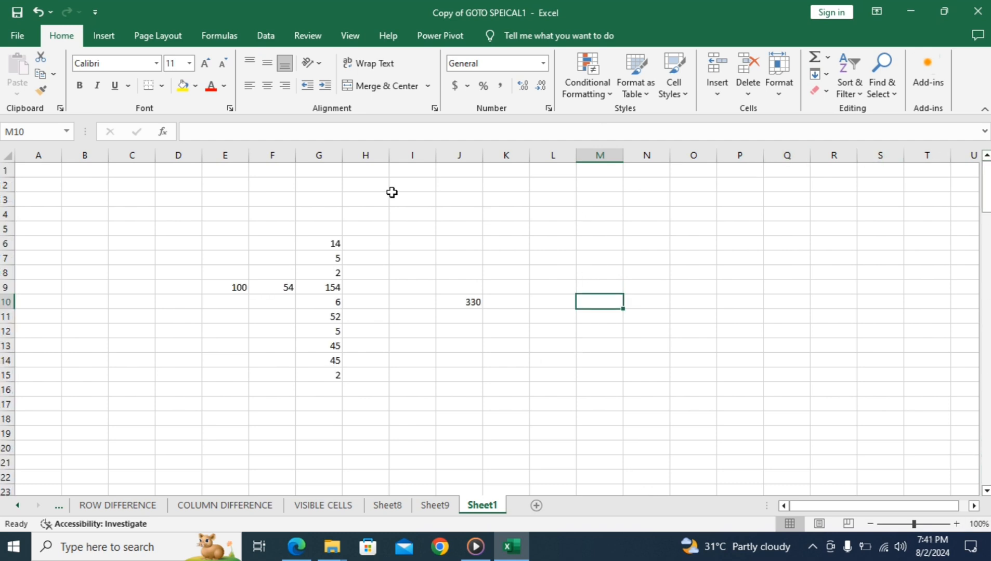
Step: Clear the contents of the range D3:K17 on Sheet1
left_click_drag(178, 200, 501, 398)
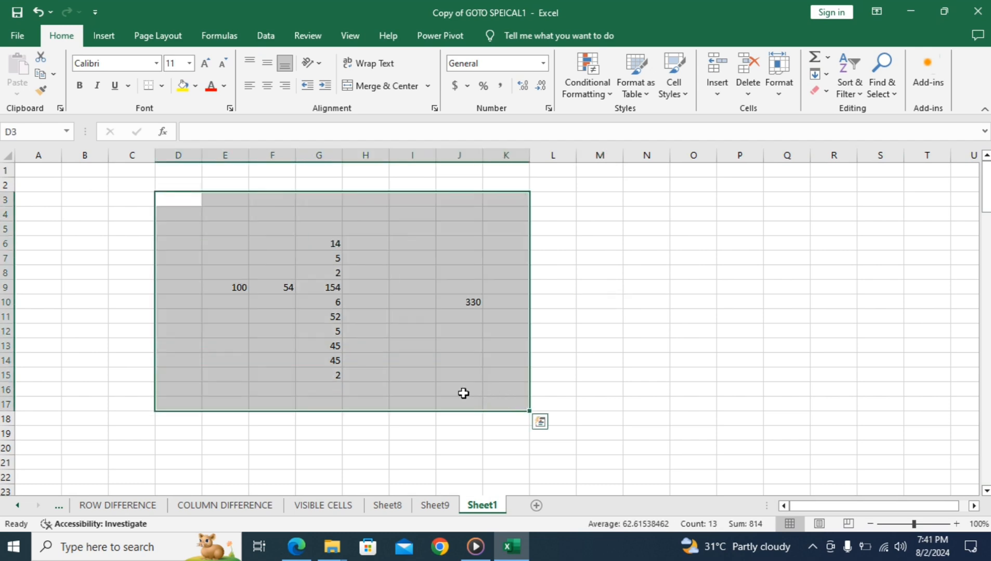
key("Delete")
left_click(645, 254)
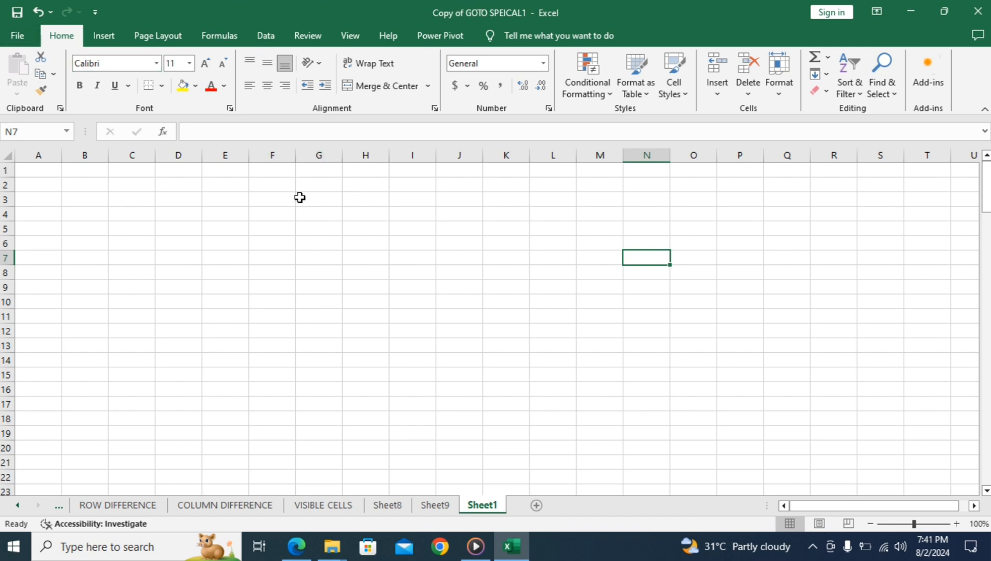
Step: Enter the headers goods name in A1 and rate in B1, and autofit the width of column A
left_click(35, 172)
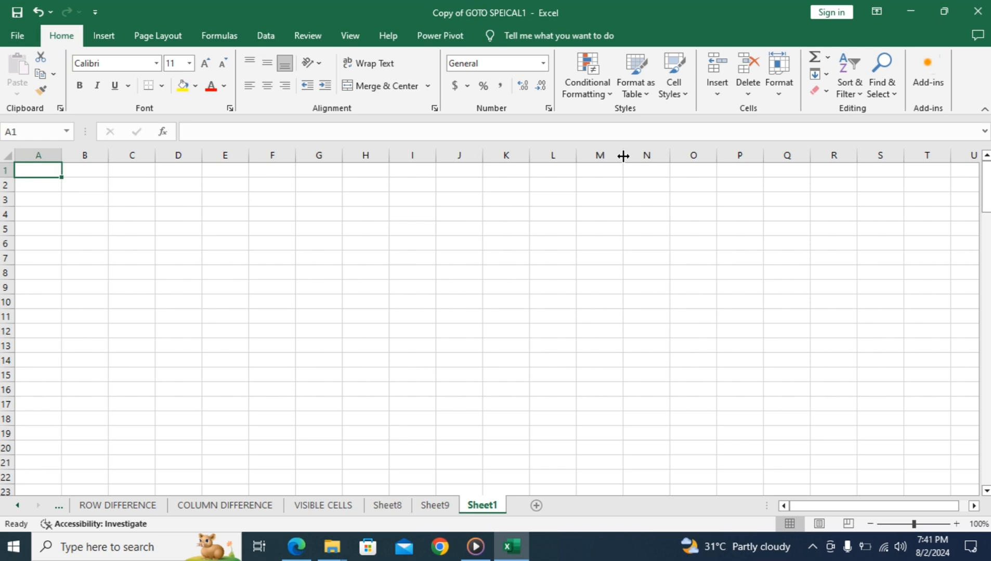
type("goods name")
key("Tab")
type("ra")
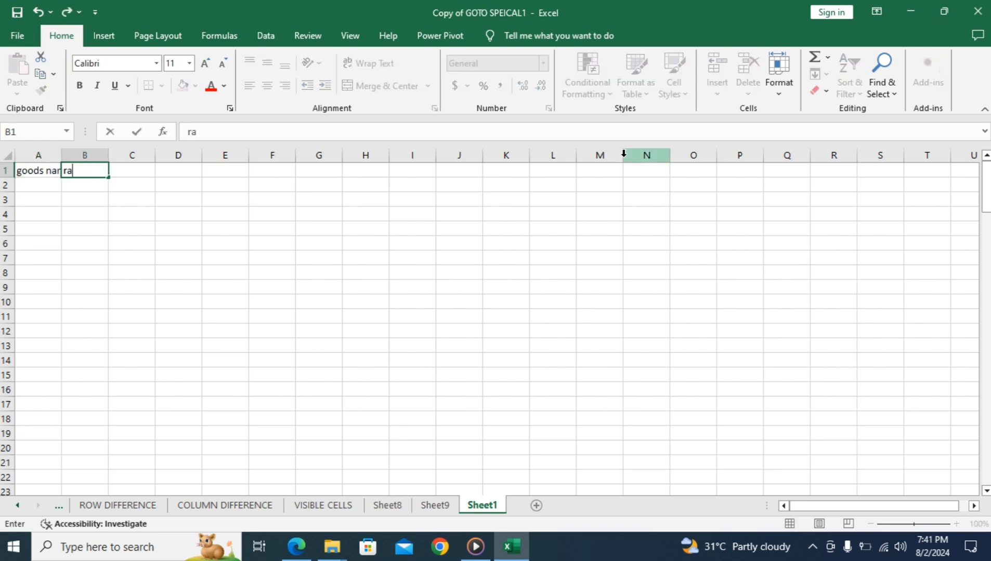
key("Down")
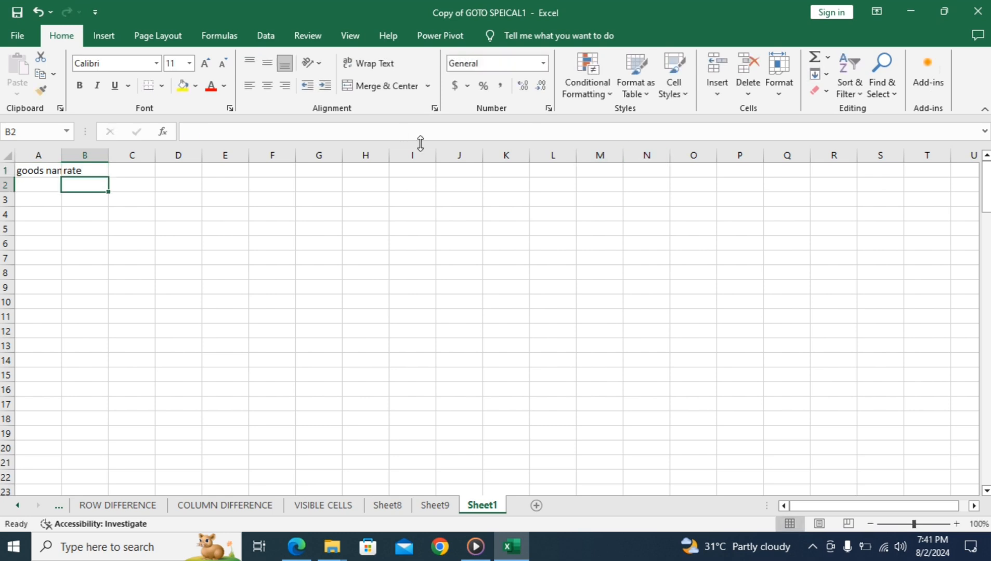
double_click(60, 155)
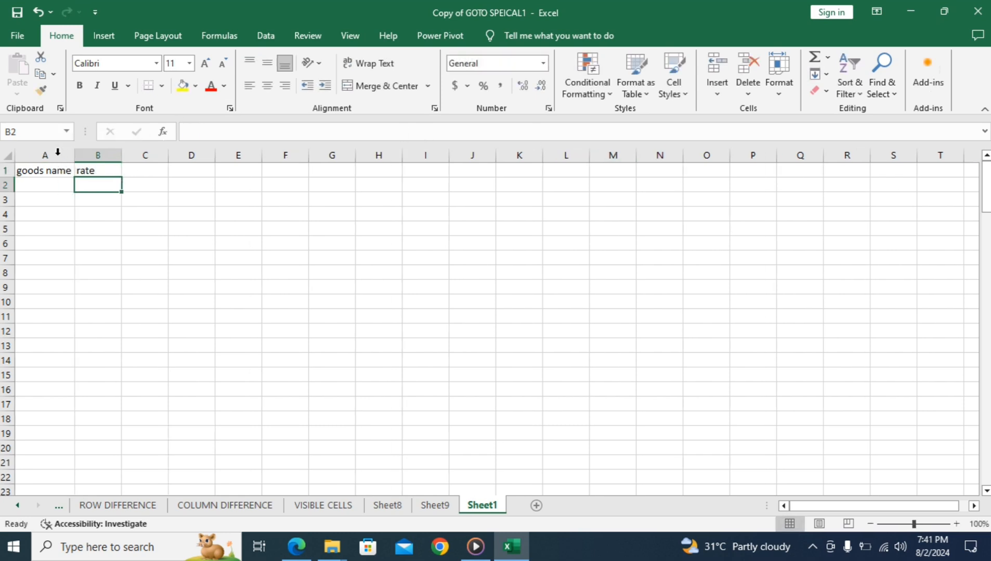
Step: Fill rows 2 and 3 with tea at rate 40 and tea at rate 90
left_click(45, 186)
type("te")
key("Tab")
type("4")
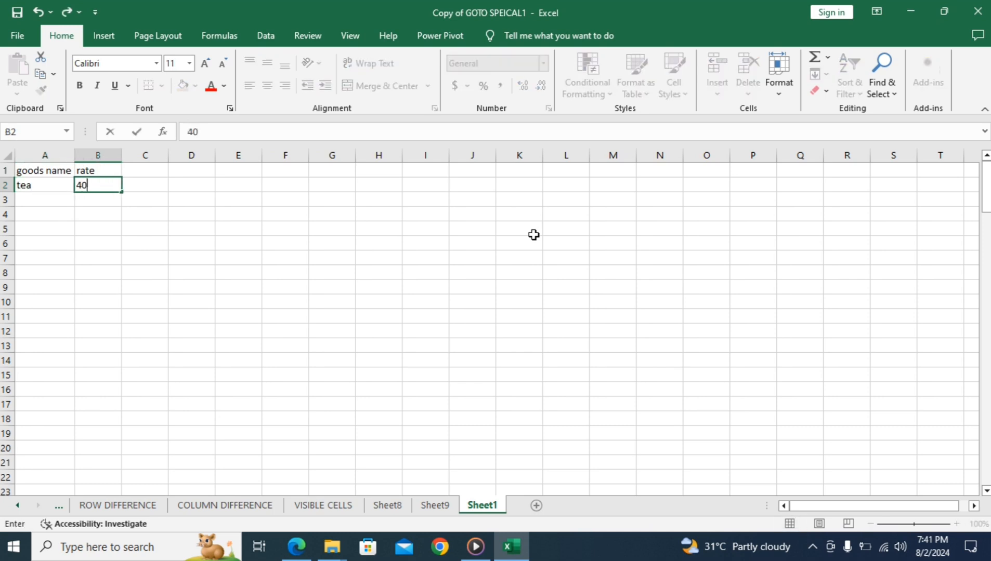
key("Return")
type("tea")
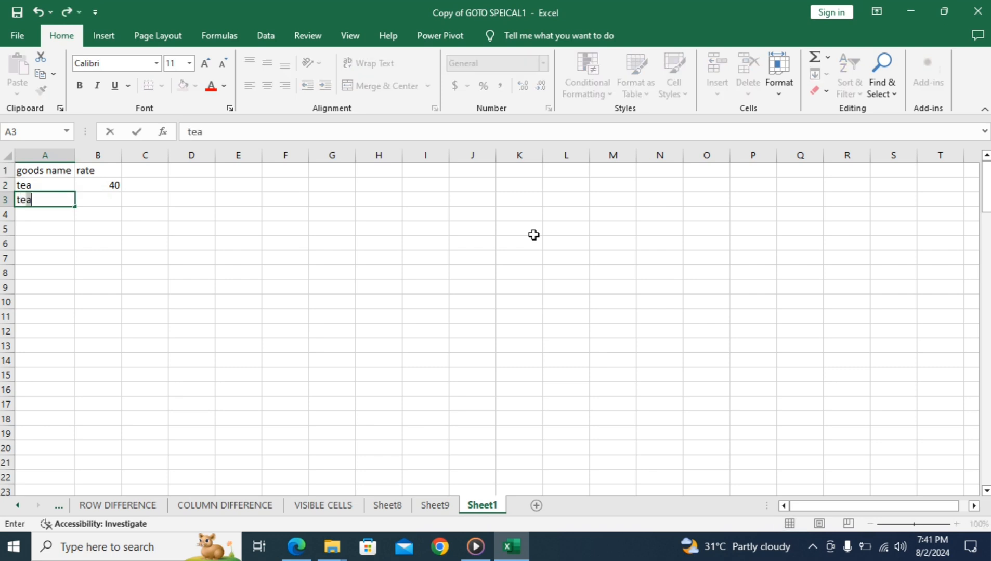
key("Tab")
type("9")
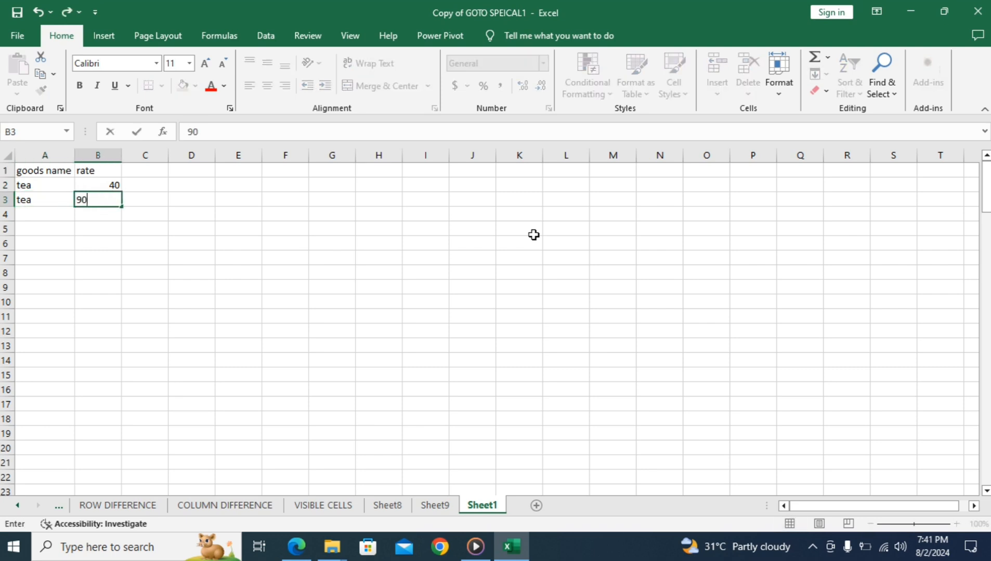
key("Return")
Step: Fill rows 4 and 5 with paper at rate 500 and tea at rate 80
type("pape")
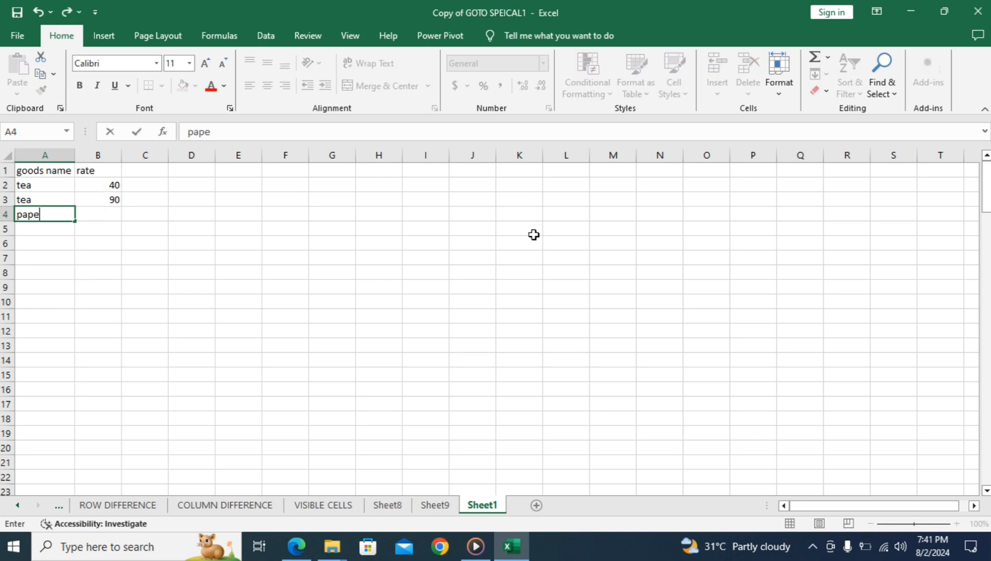
key("Tab")
type("500")
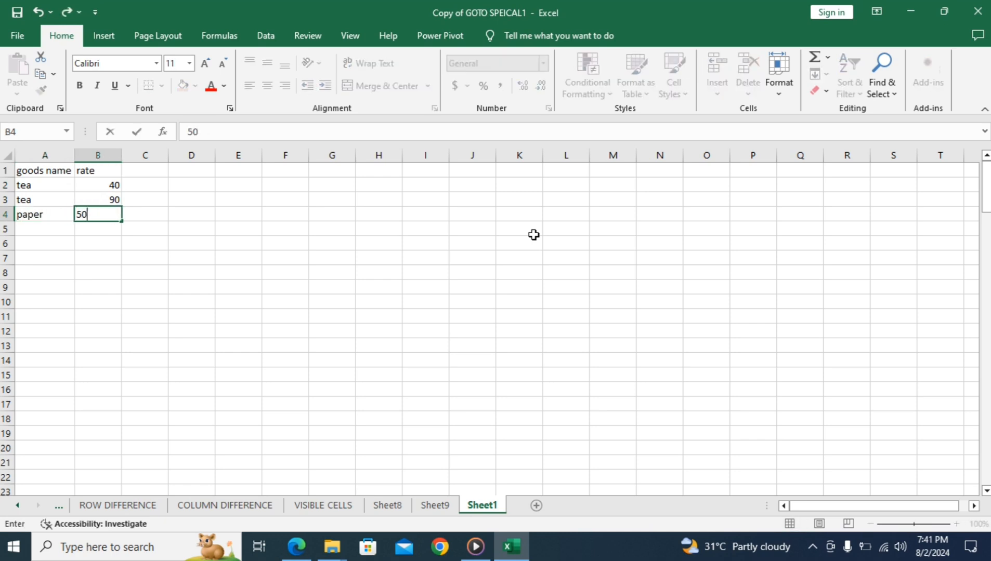
key("Return")
type("tea")
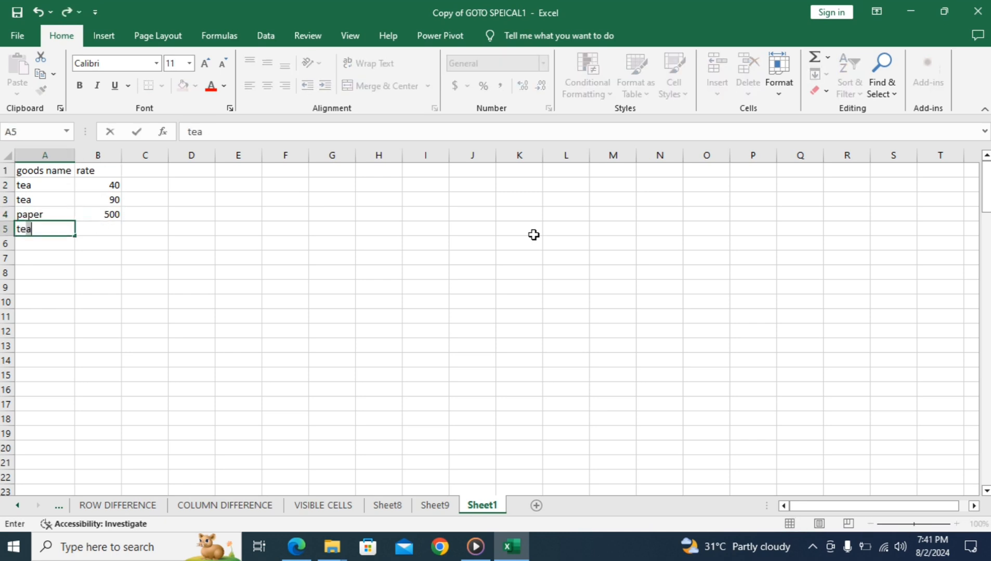
key("Tab")
type("80")
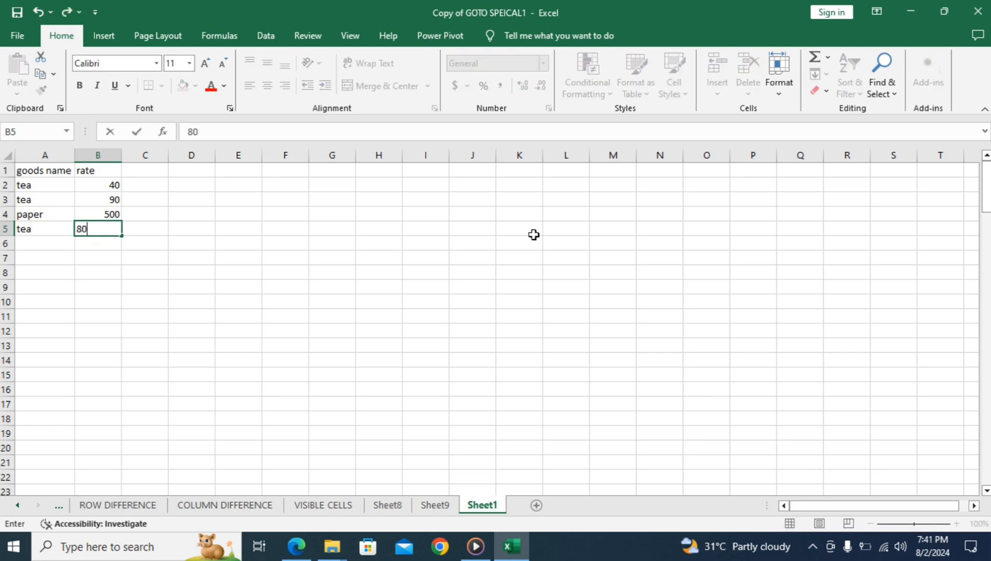
key("Return")
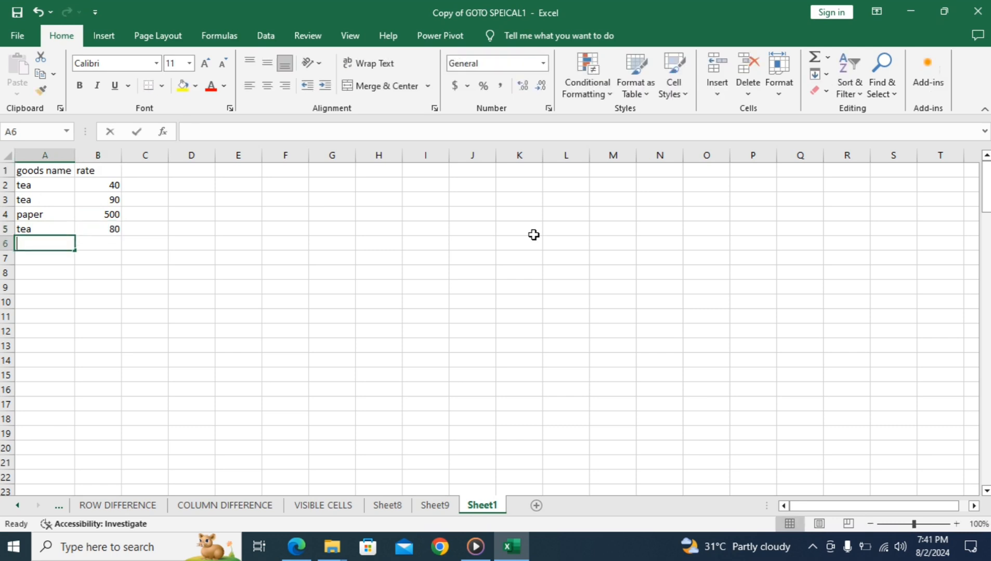
Step: Fill rows 6 and 7 with ink at rate 560 and paper at rate 600
type("ink")
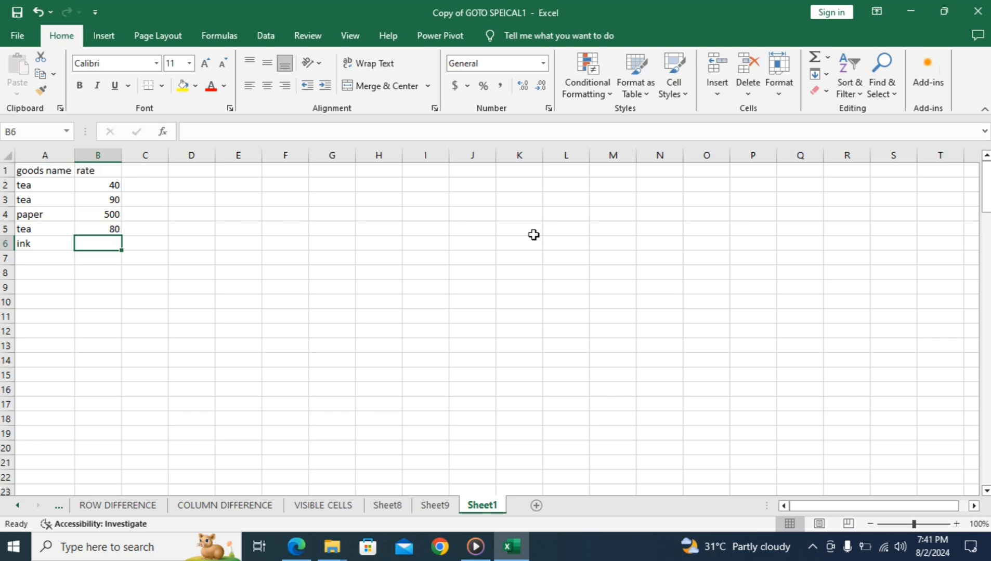
type("560")
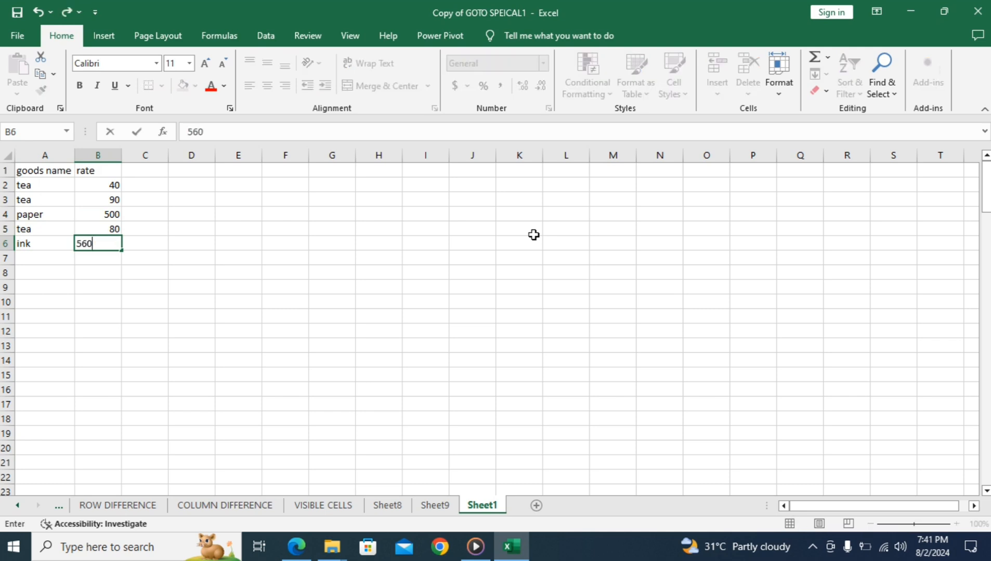
key("Return")
type("paper")
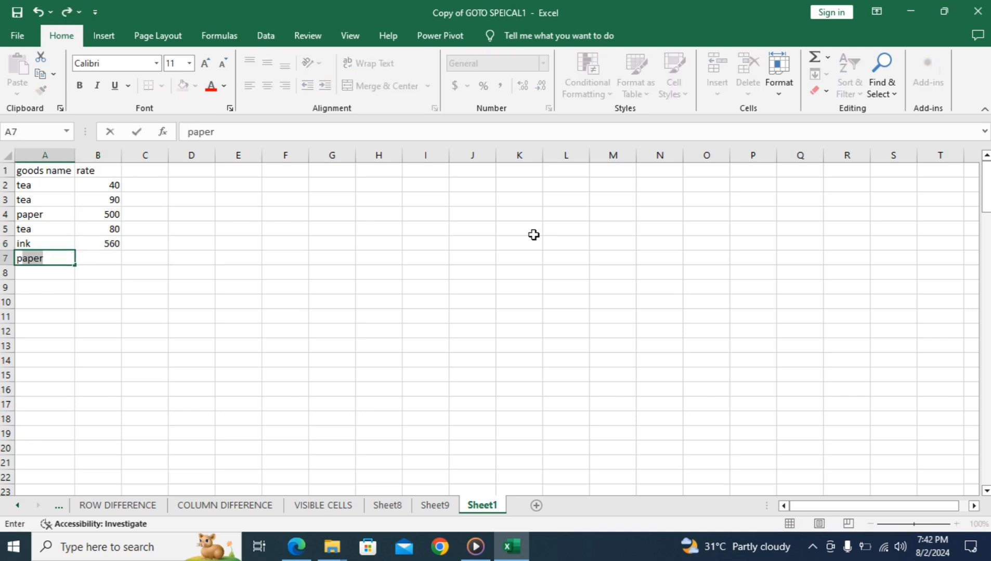
key("Tab")
type("600")
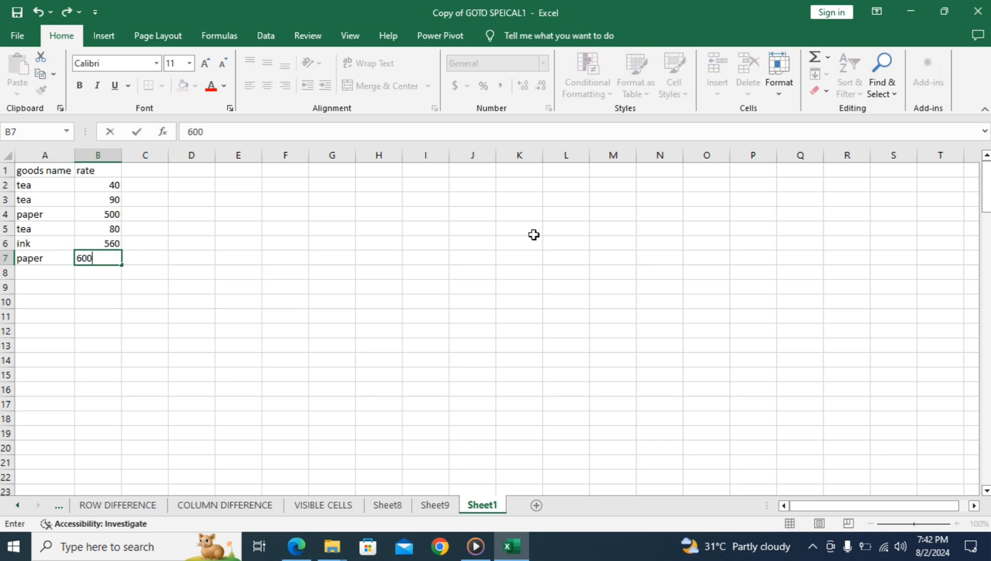
key("Return")
Step: Enter tea at rate 80 in row 8, clearing the stray 8 from C8
type("tea")
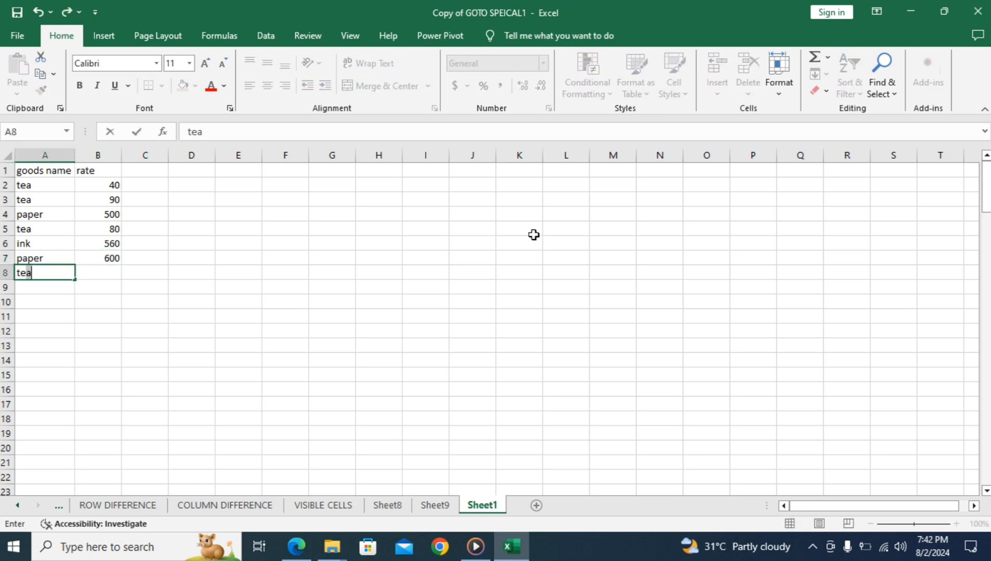
key("Tab")
key("Tab")
type("8")
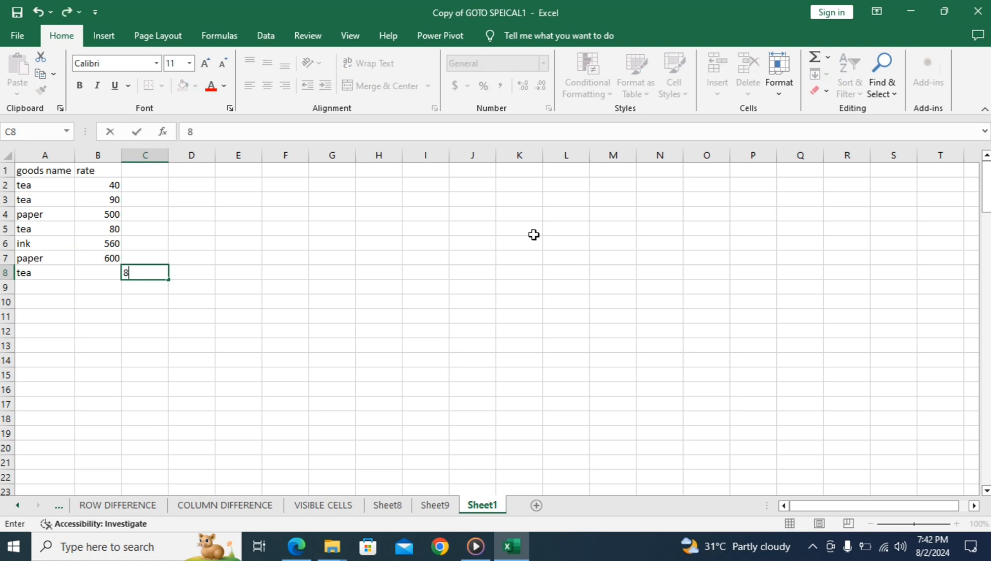
key("ctrl+Return")
key("Delete")
key("Left")
type("80")
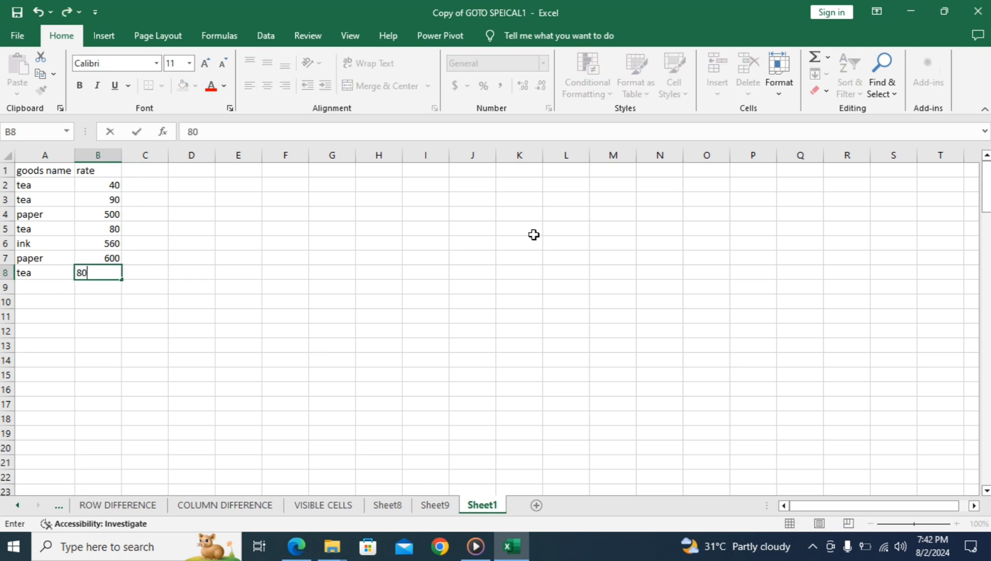
key("Return")
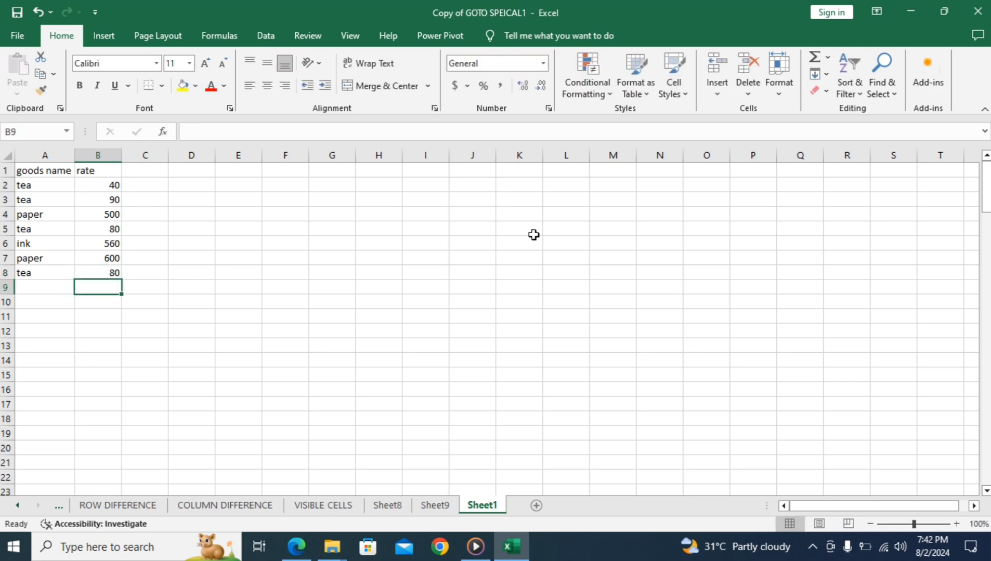
Step: Fill rows 9 and 10 with ink at rate 700 and paper at rate 800
key("Left")
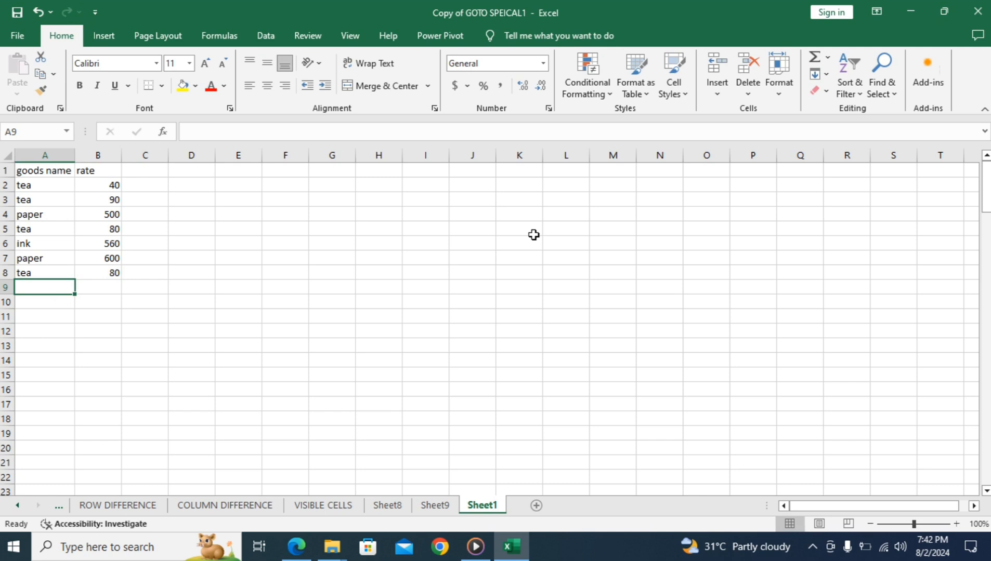
type("ink")
key("Tab")
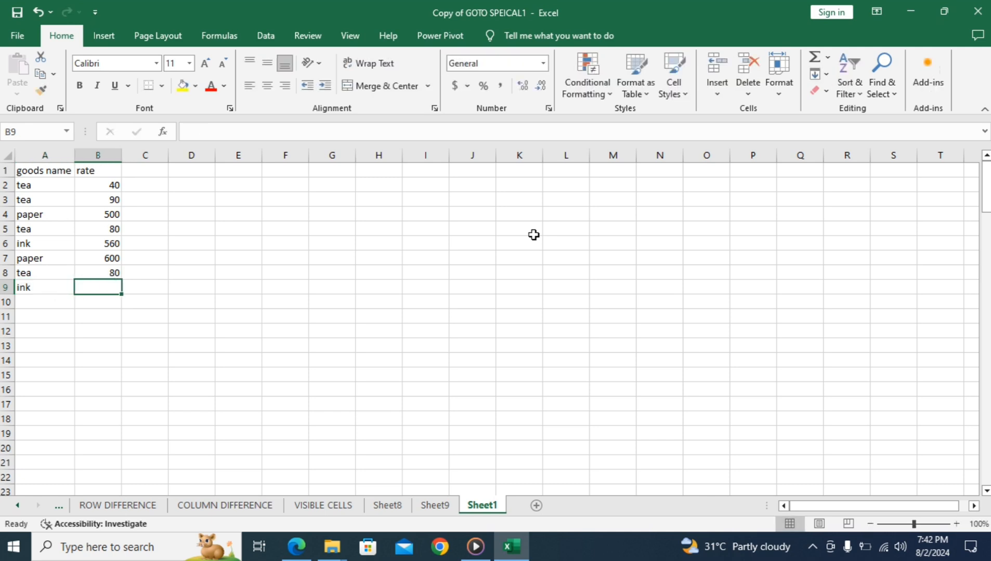
type("700")
key("Return")
type("p")
key("Tab")
type("800")
key("Return")
Step: Complete the table in row 11 with tea at rate 90
type("tea")
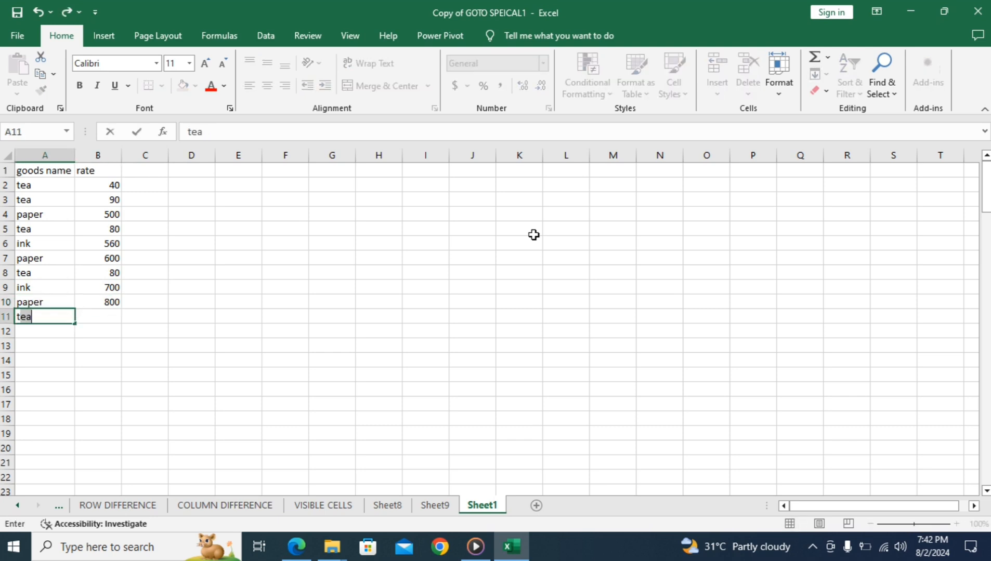
key("Tab")
type("9")
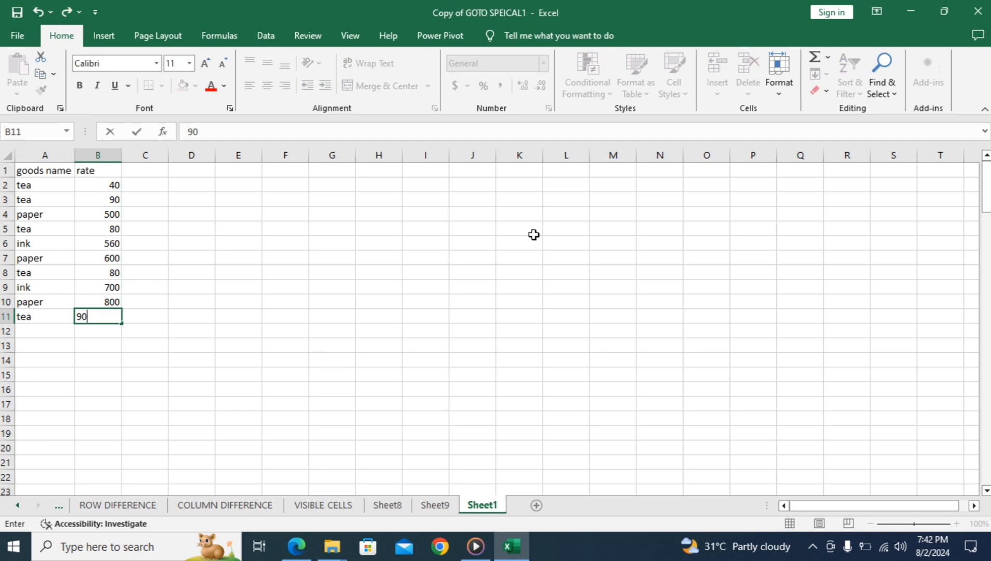
type("0")
key("Return")
left_click(228, 297)
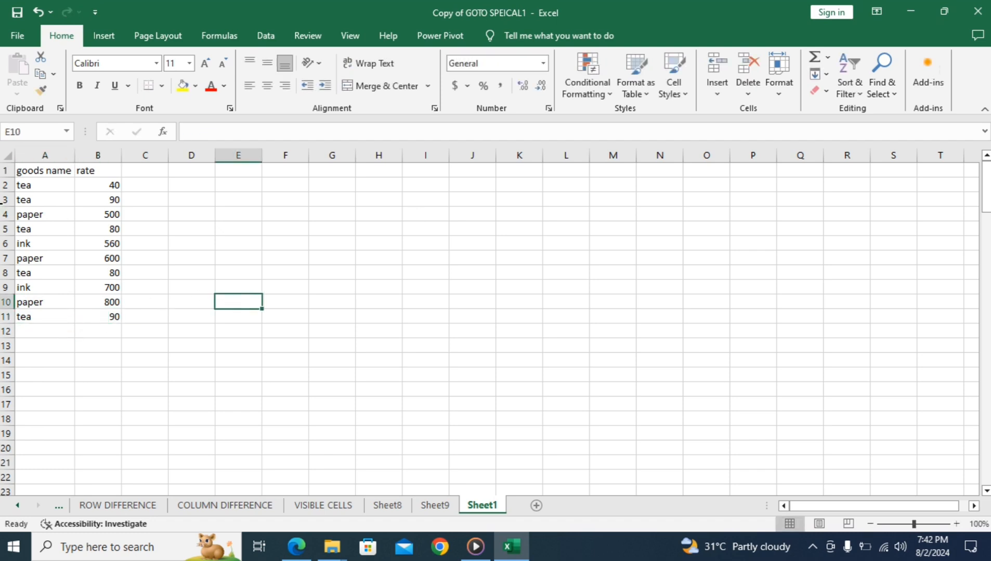
Step: Apply All Borders to the goods and rate table in A1:B11
left_click_drag(49, 171, 101, 309)
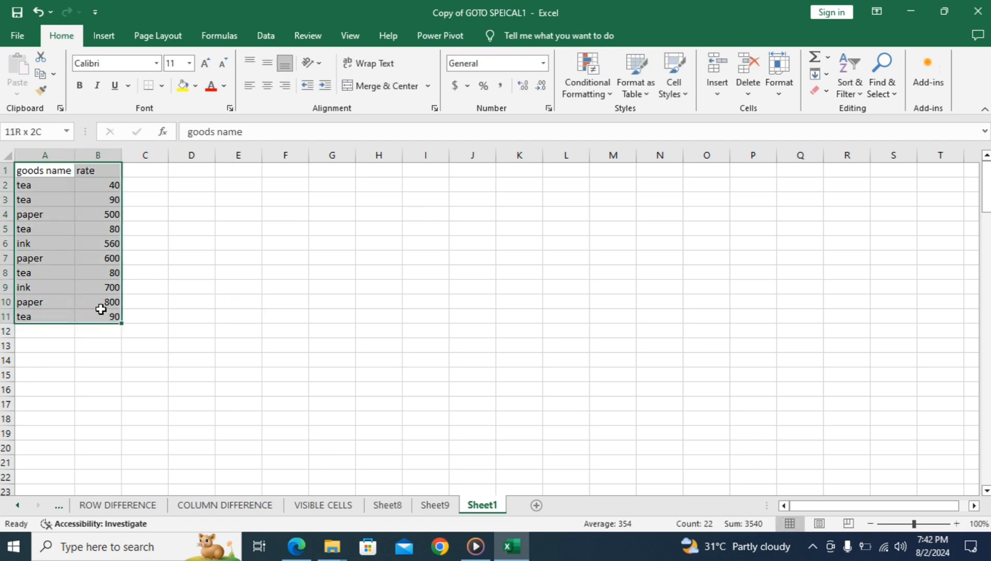
left_click(162, 86)
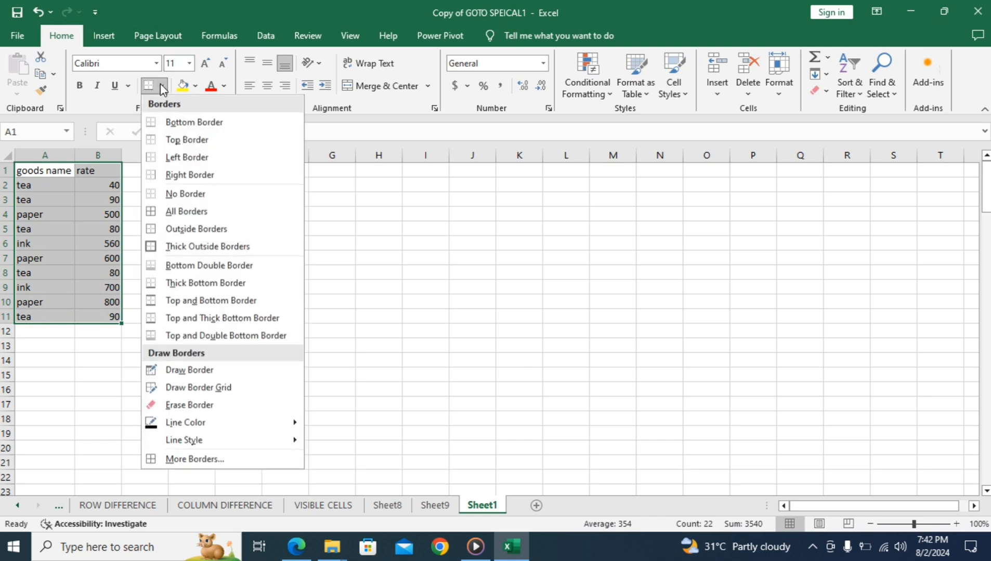
left_click(174, 212)
left_click(332, 229)
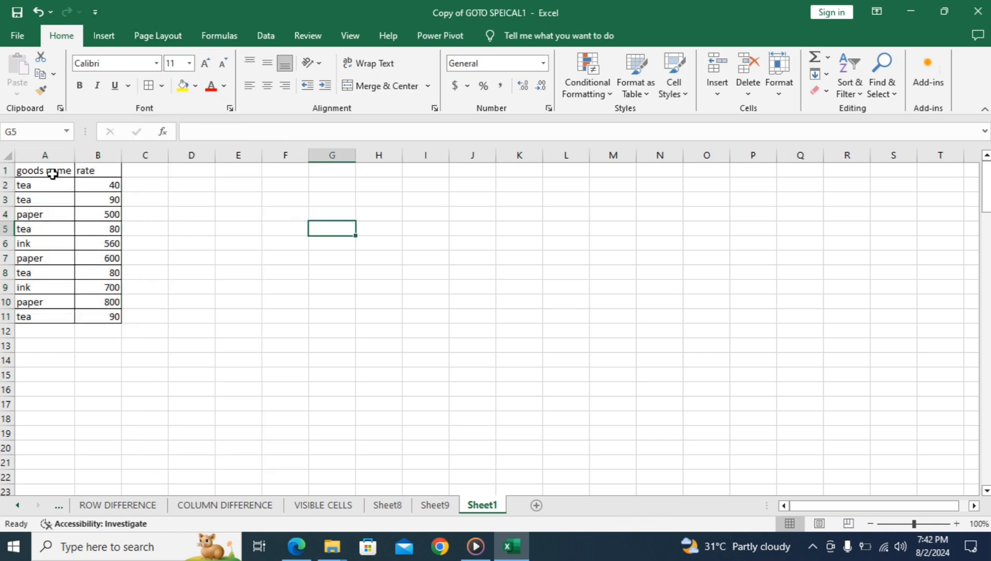
Step: Give the header cells A1:B1 a black fill and a light font colour
left_click_drag(53, 173, 104, 170)
left_click(195, 86)
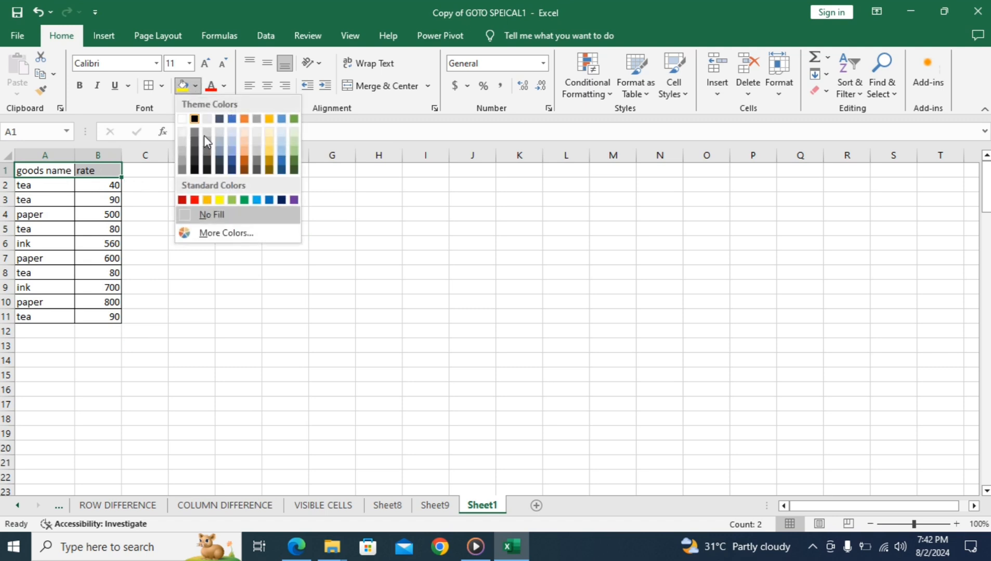
left_click(195, 166)
left_click(224, 86)
left_click(210, 136)
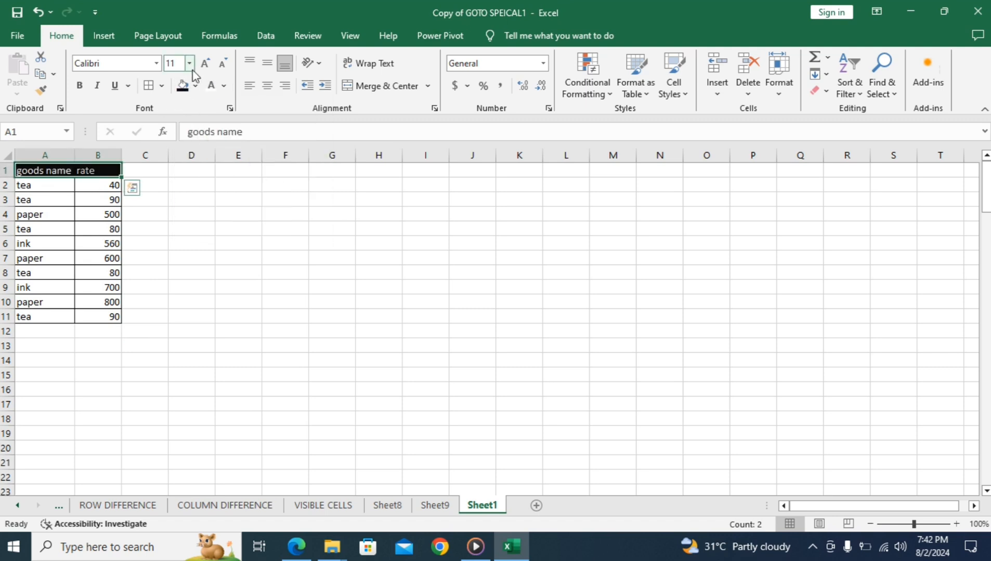
Step: Make the header text in A1:B1 bold and increase the height of row 1 slightly
left_click(83, 88)
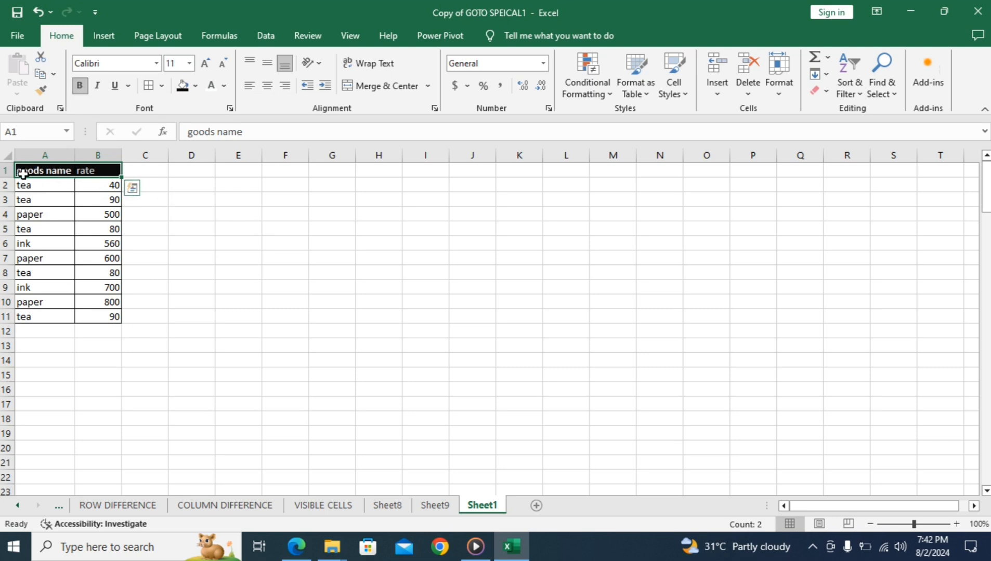
left_click_drag(6, 177, 6, 179)
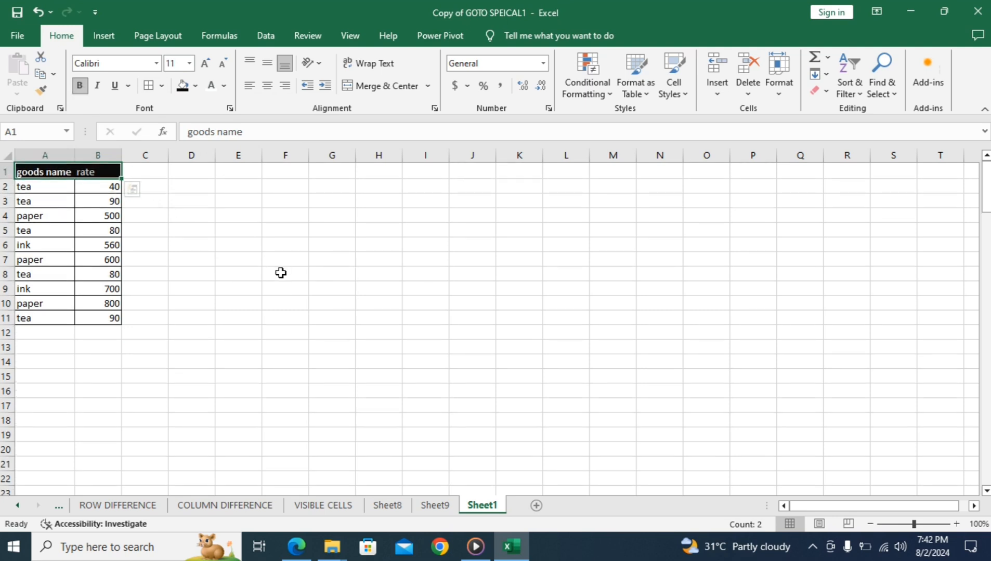
left_click(280, 273)
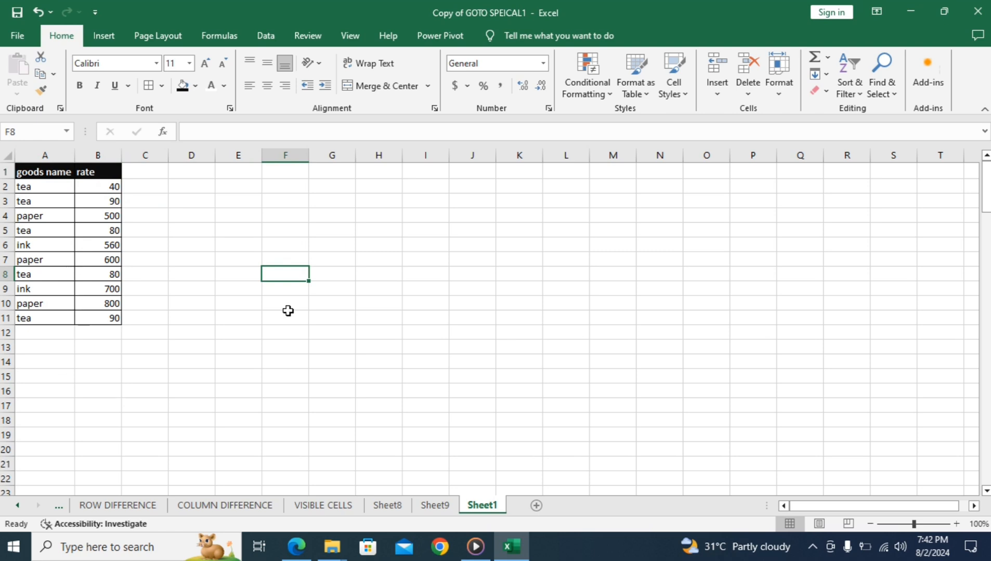
left_click(226, 367)
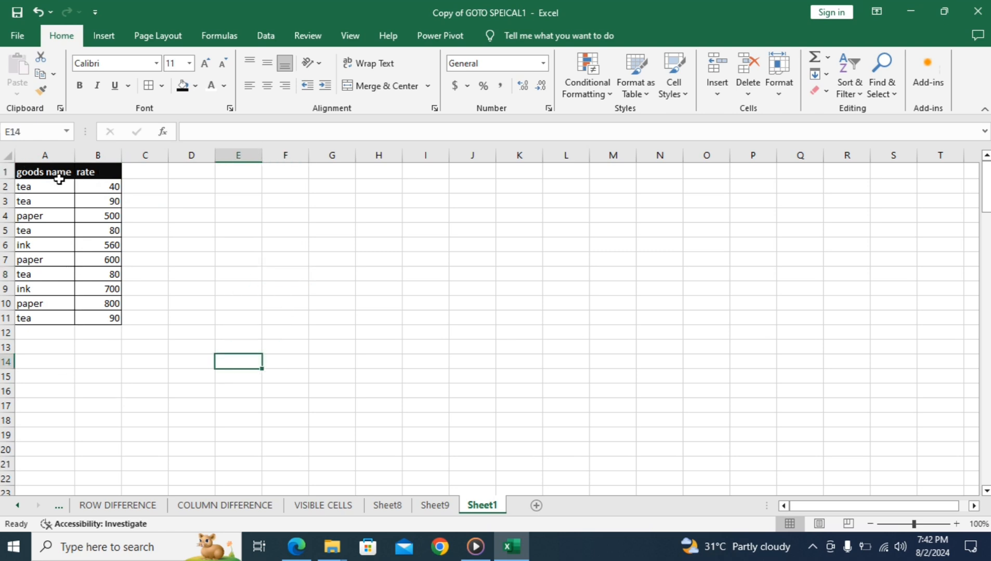
left_click(29, 188)
left_click(27, 203)
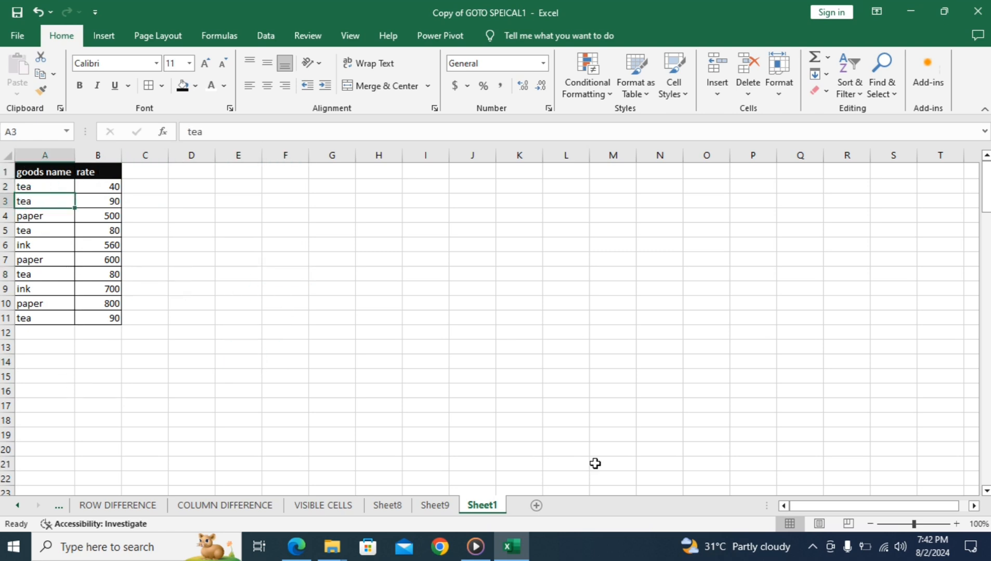
left_click(197, 276)
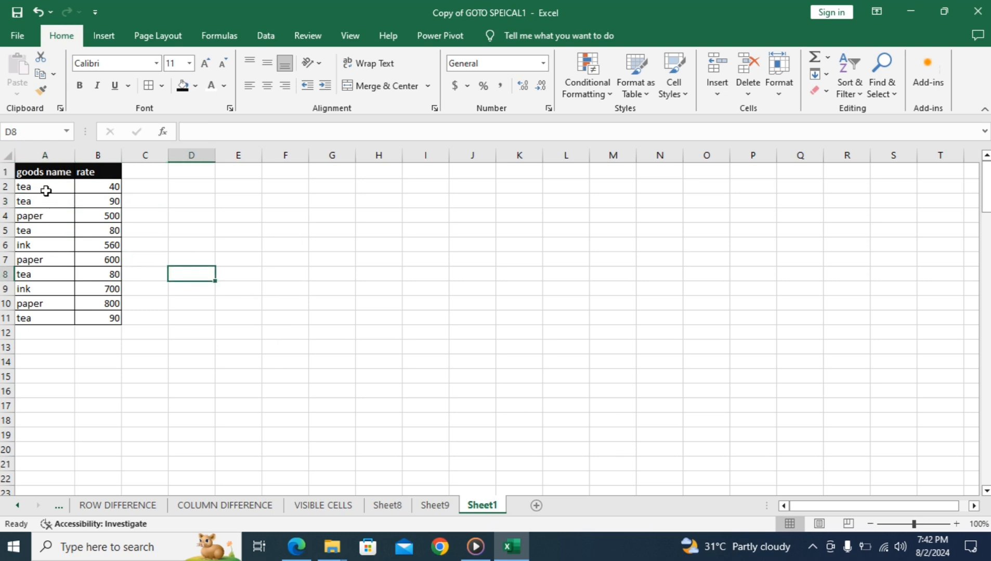
Step: Sort the goods names in A2:A11 from A to Z, expanding the selection to include the rates
left_click_drag(46, 191, 31, 318)
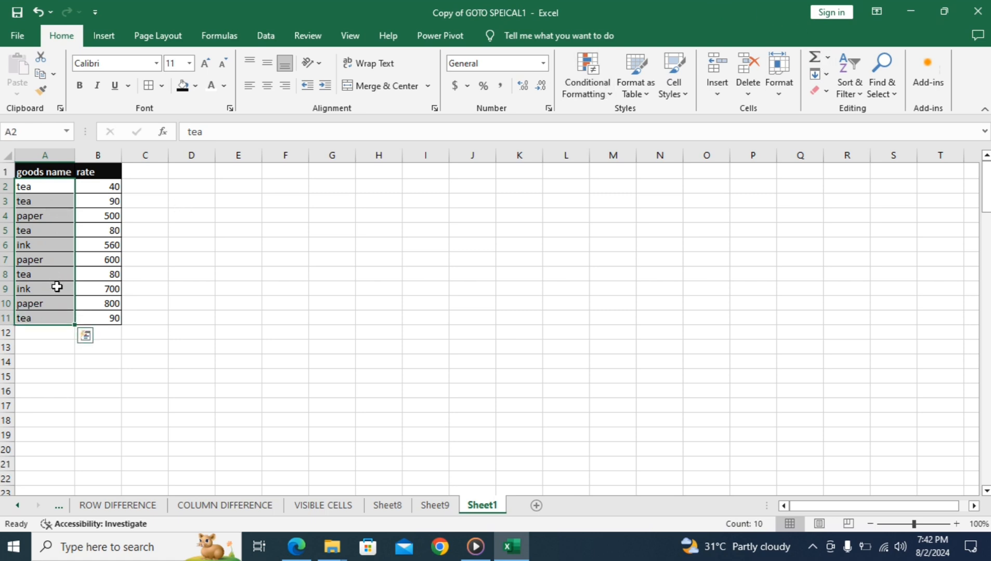
left_click(850, 95)
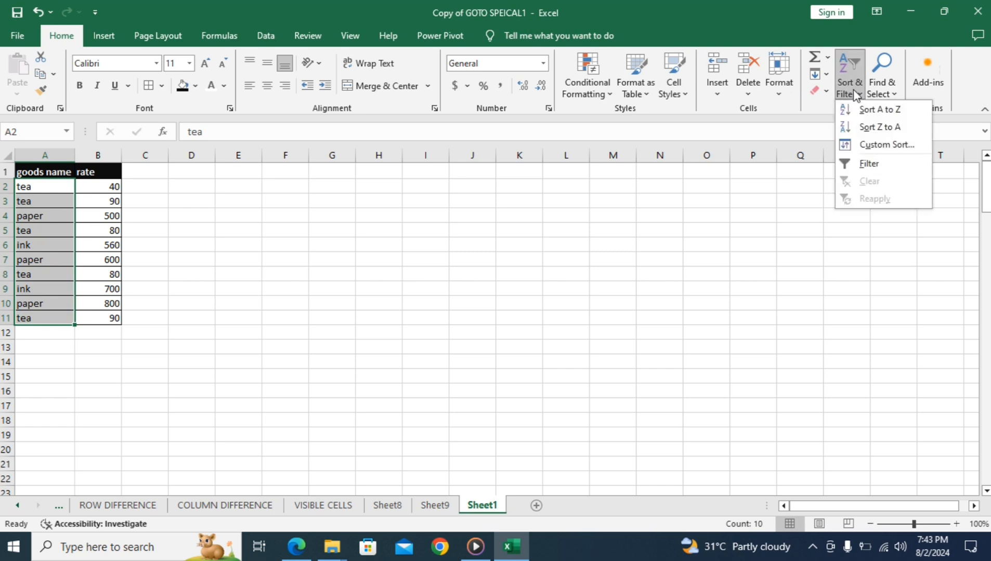
left_click(878, 109)
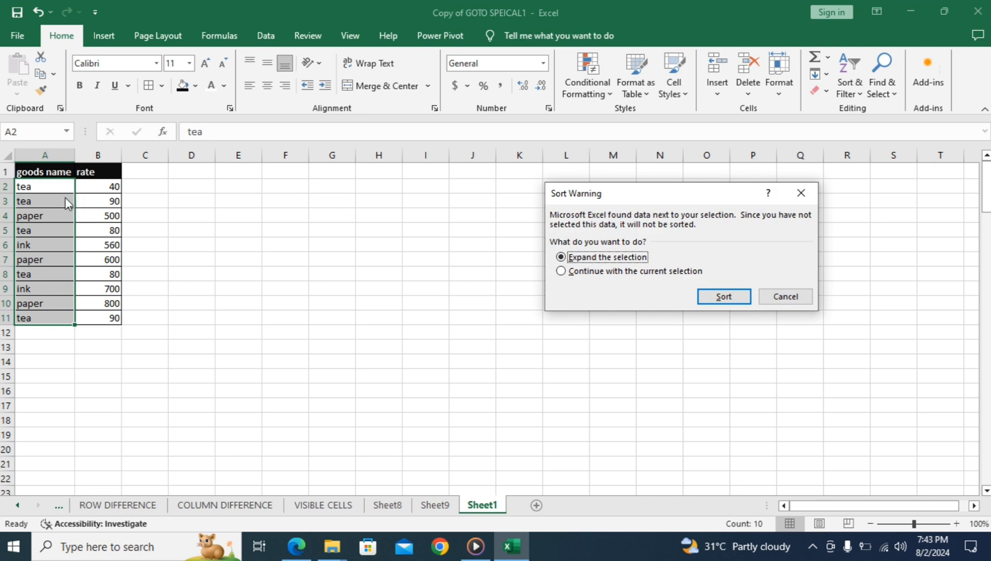
left_click(722, 299)
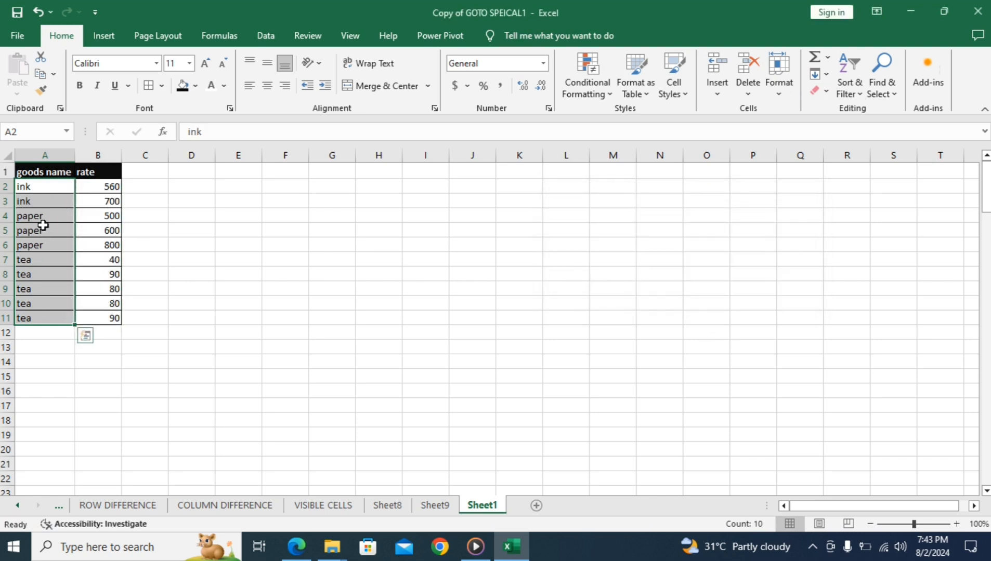
left_click(230, 278)
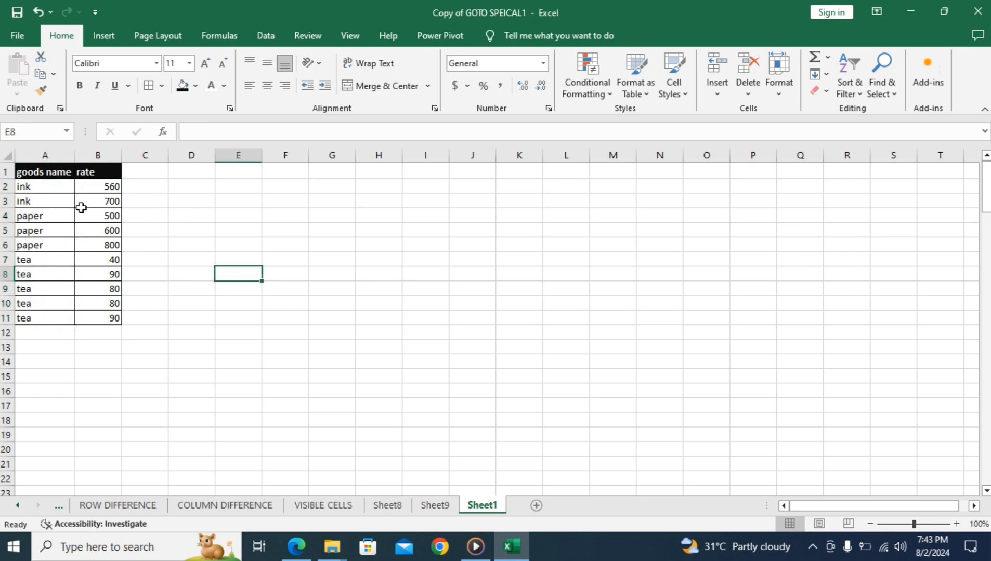
Step: Add Sum subtotals of rate at each change in goods name to the table in A1:B11
left_click_drag(46, 172, 99, 317)
left_click(266, 37)
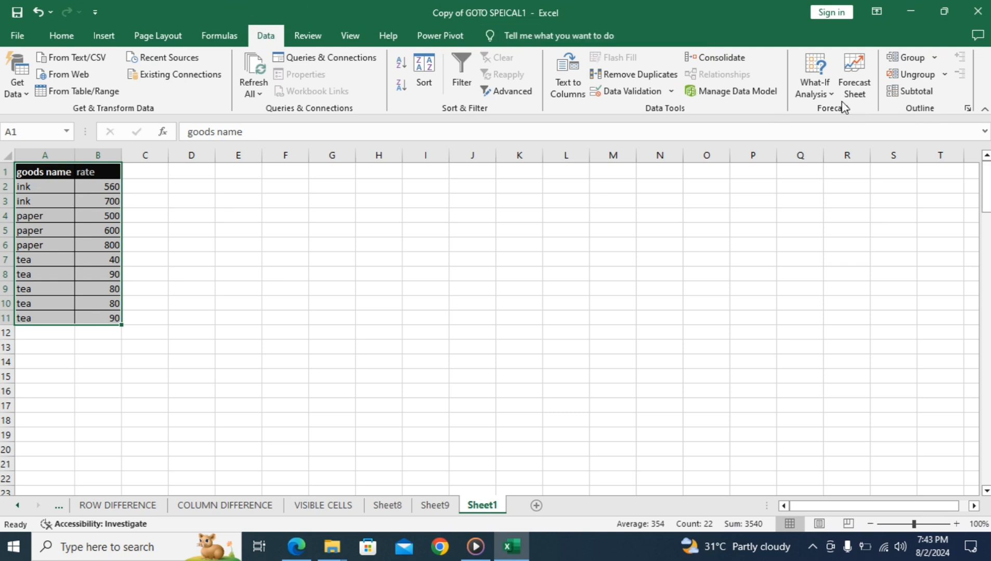
left_click(911, 93)
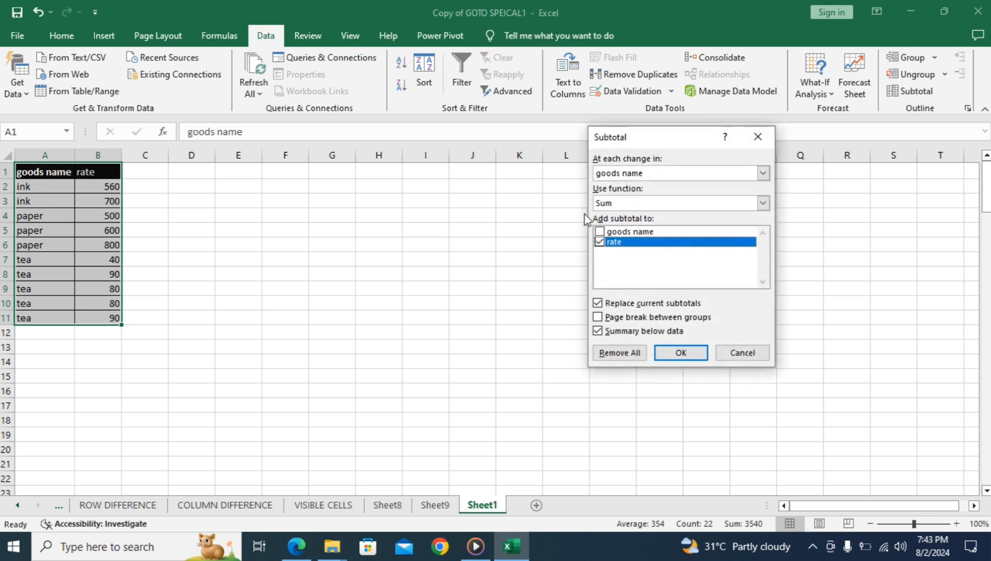
left_click(682, 355)
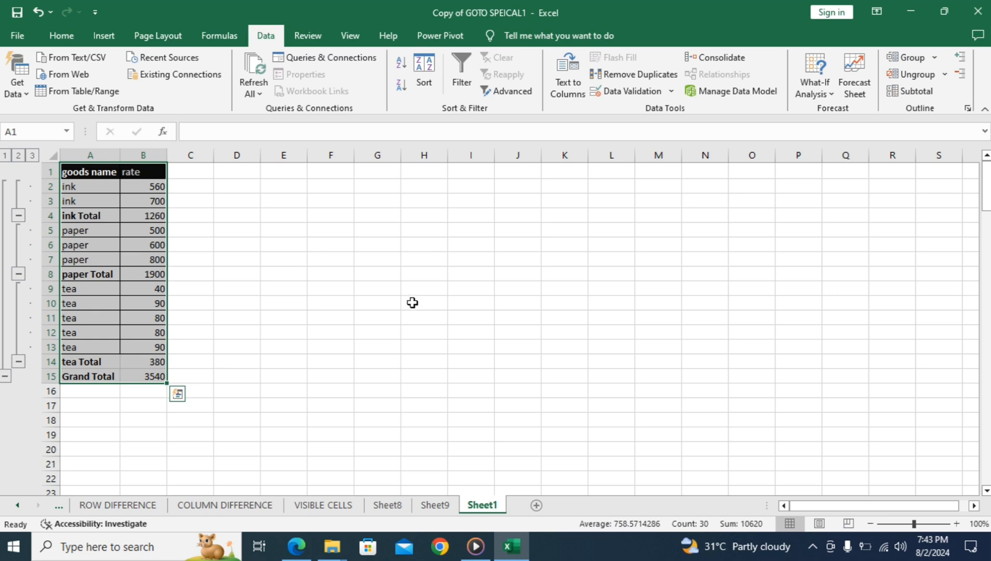
left_click(358, 277)
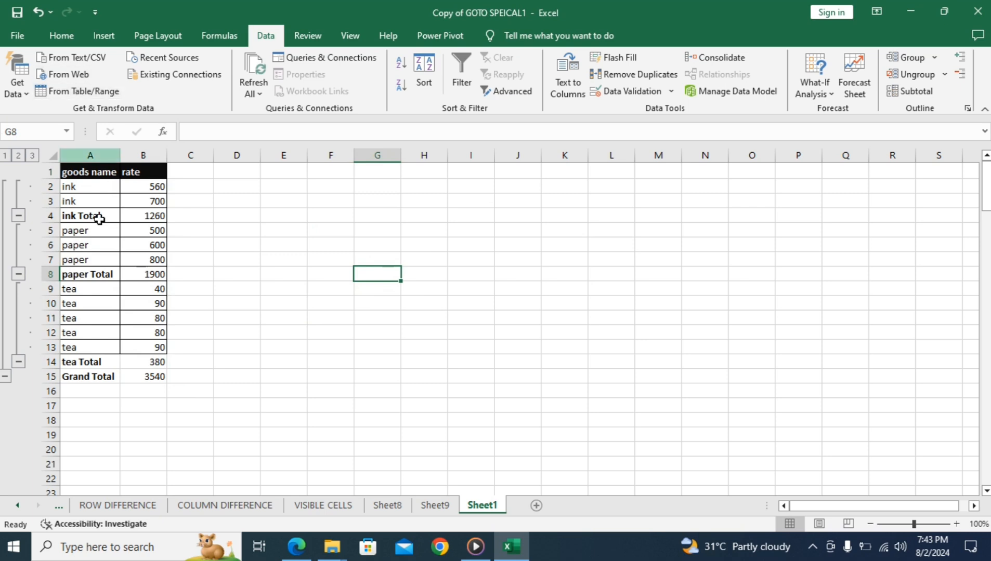
Step: Examine the ink, paper and tea rows, their subtotal formulas and the grand total formula in column B
left_click(92, 188)
left_click(93, 201)
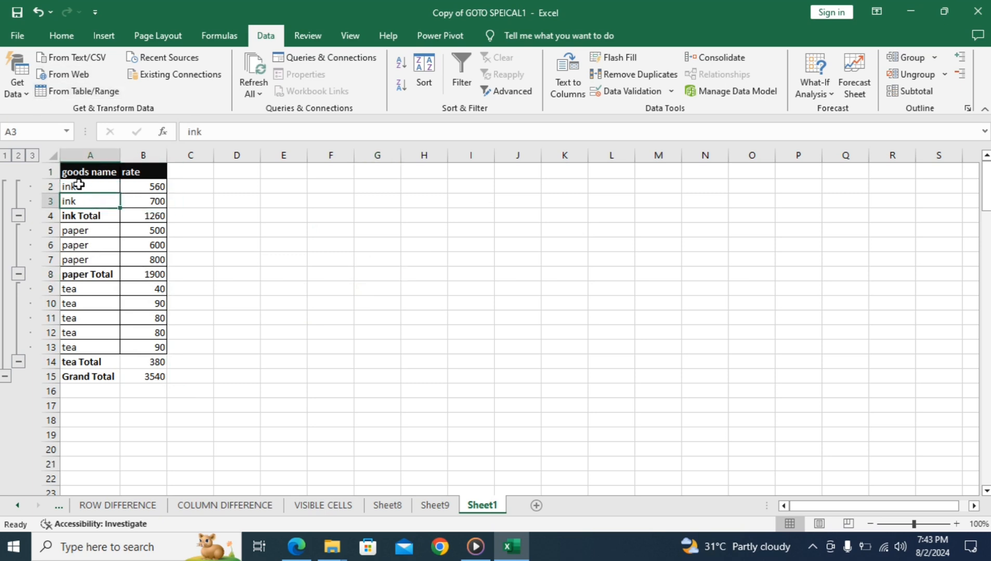
left_click(82, 215)
left_click(146, 214)
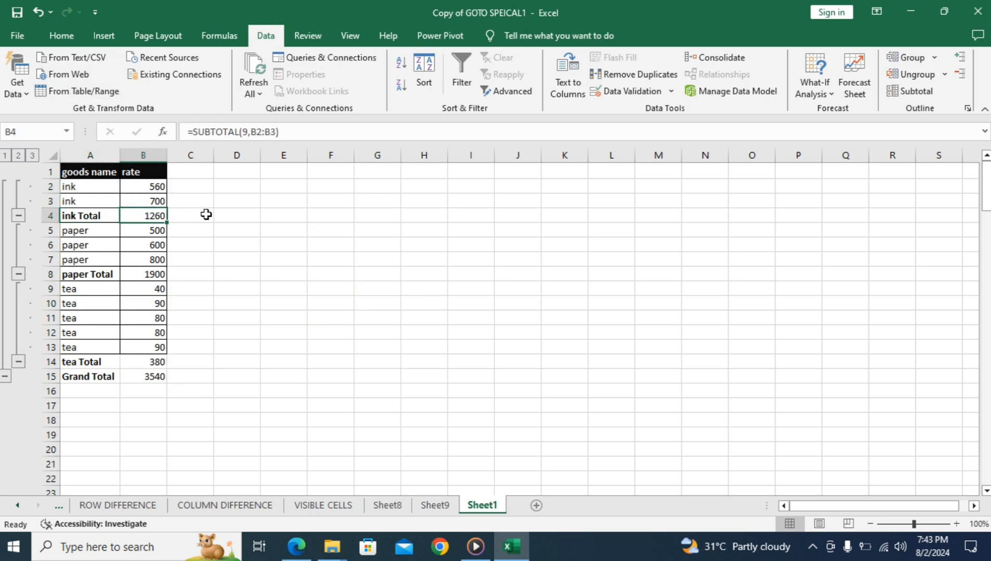
left_click(100, 226)
left_click(92, 248)
left_click(88, 260)
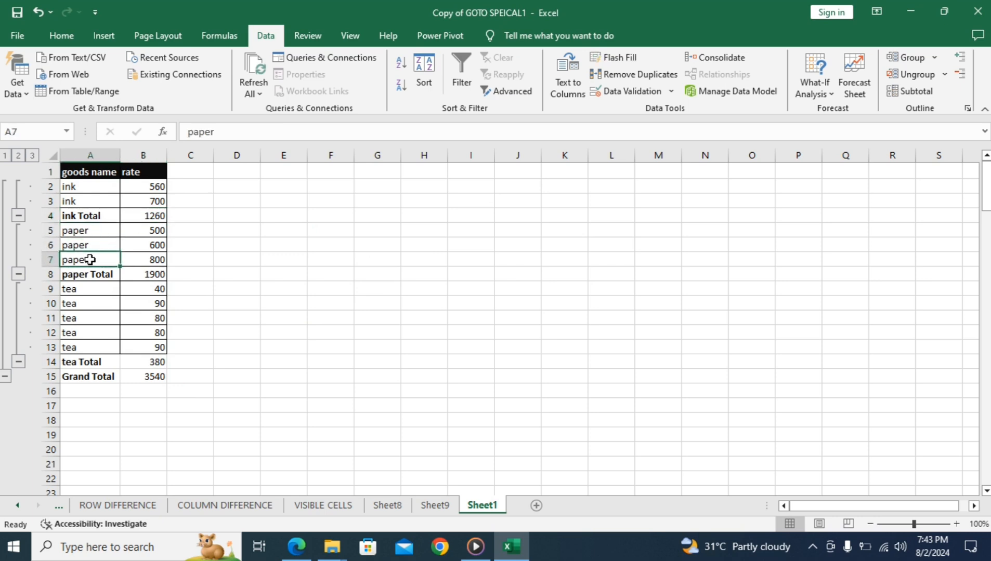
left_click(153, 277)
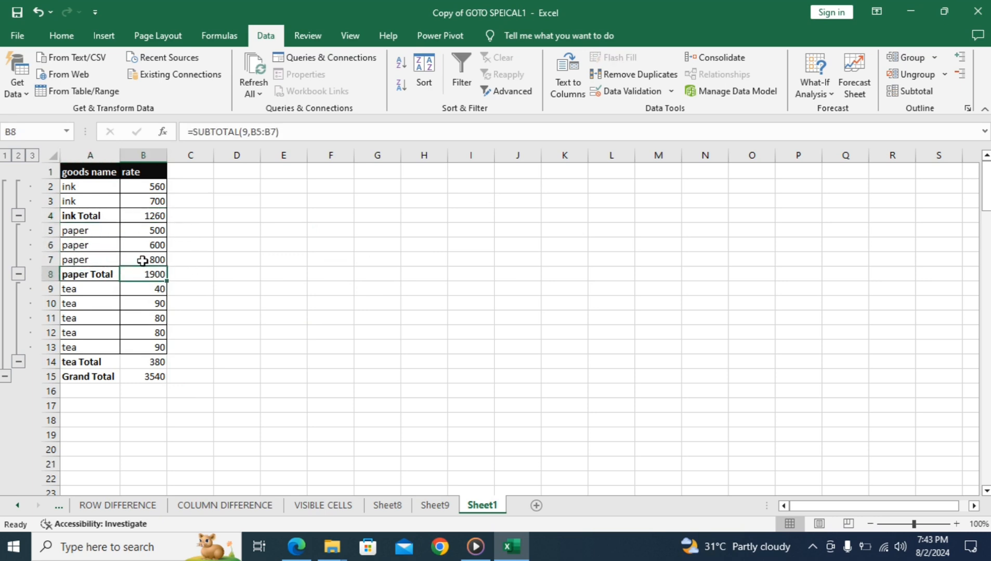
left_click(151, 289)
left_click(151, 303)
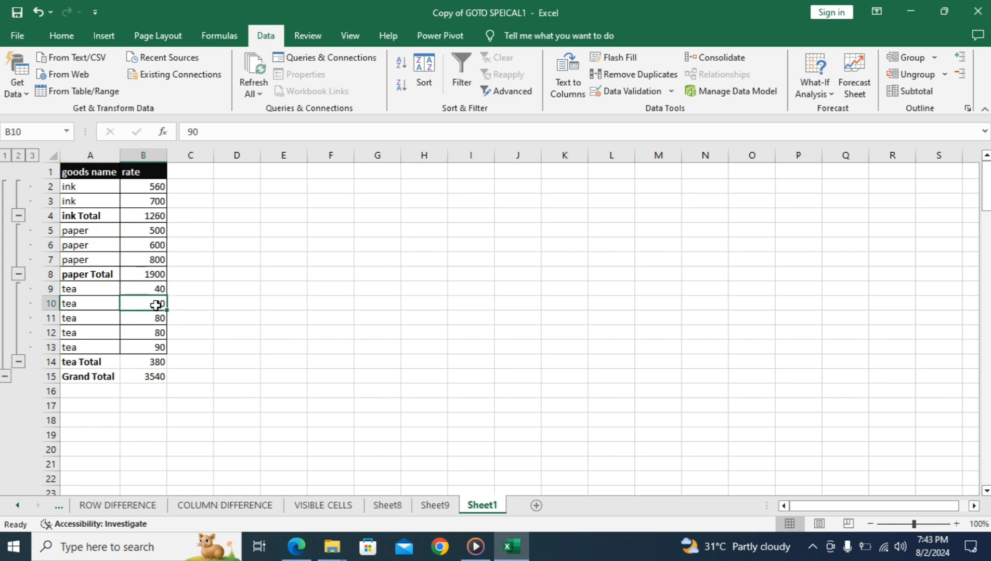
left_click(150, 361)
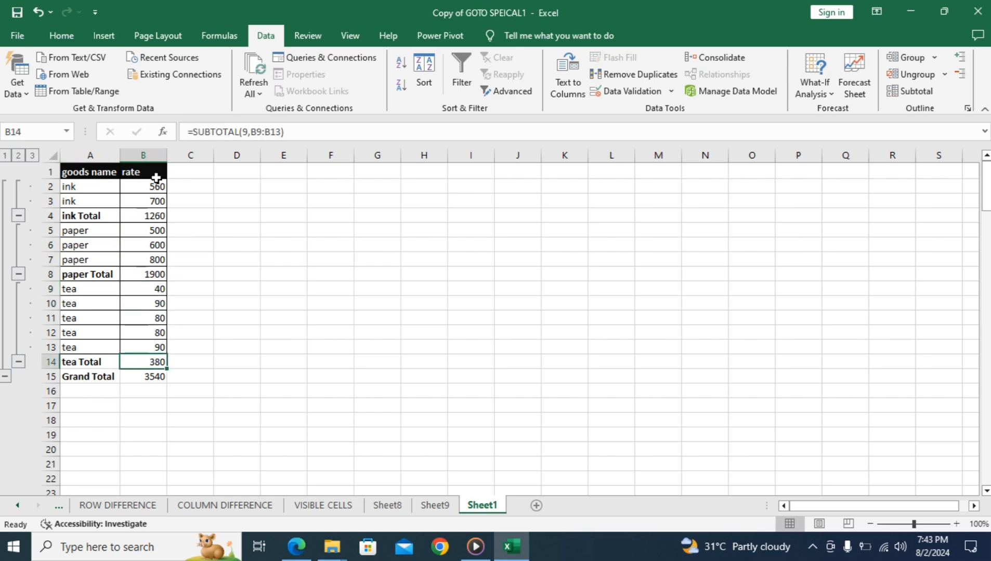
left_click(148, 378)
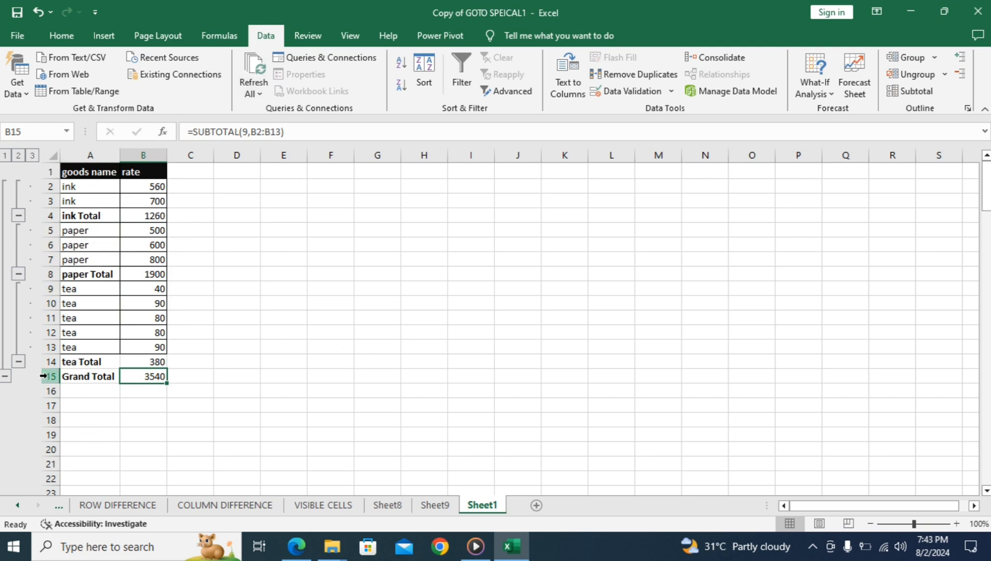
Step: Collapse the tea, paper and ink groups to their total rows, and briefly collapse and re-expand the grand total group
left_click(18, 362)
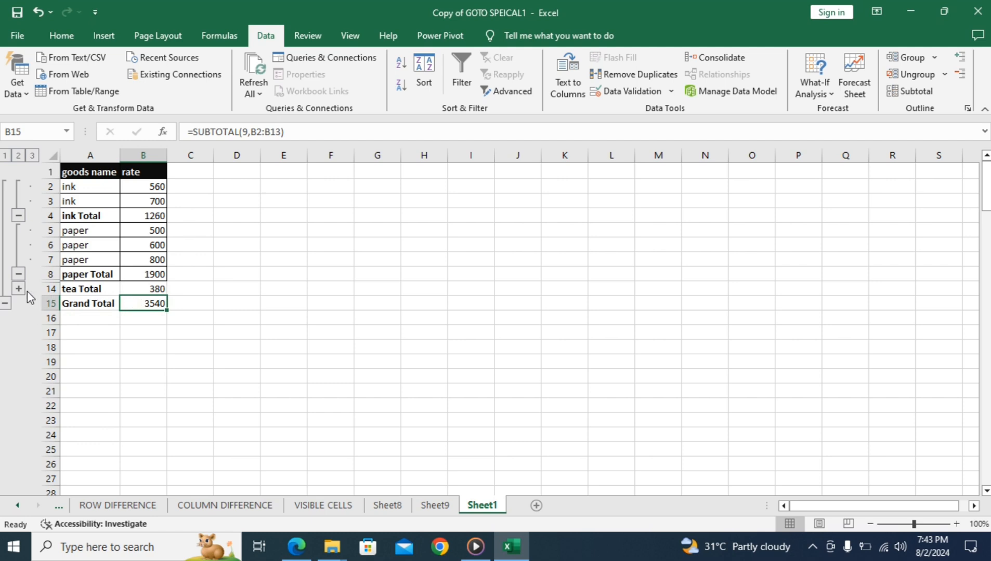
left_click(18, 274)
left_click(20, 215)
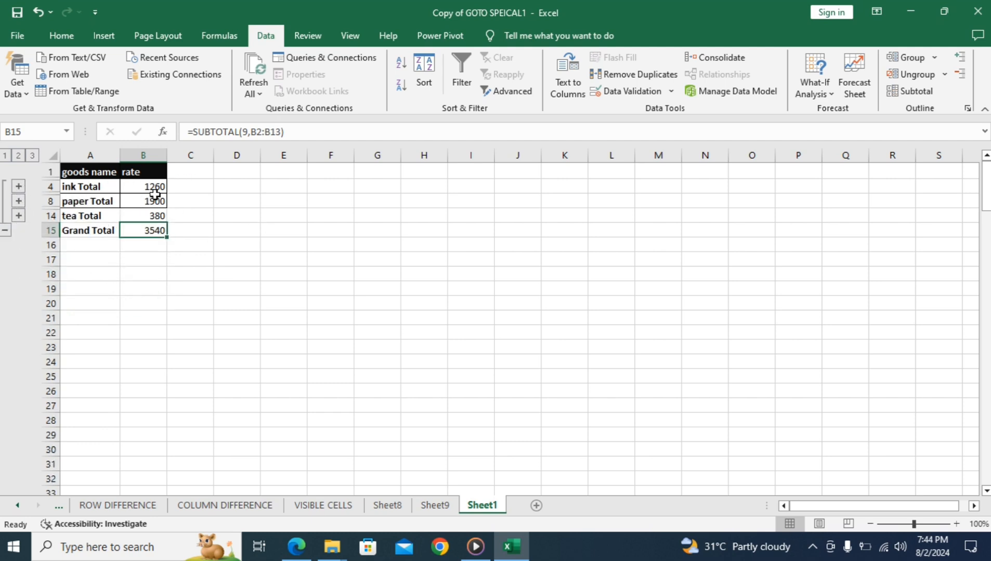
left_click(4, 232)
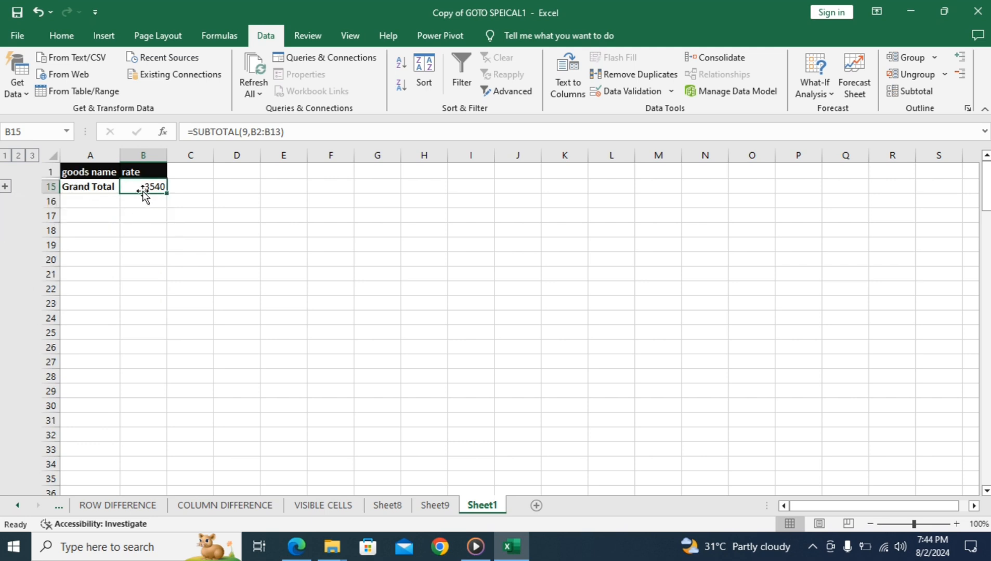
left_click(6, 186)
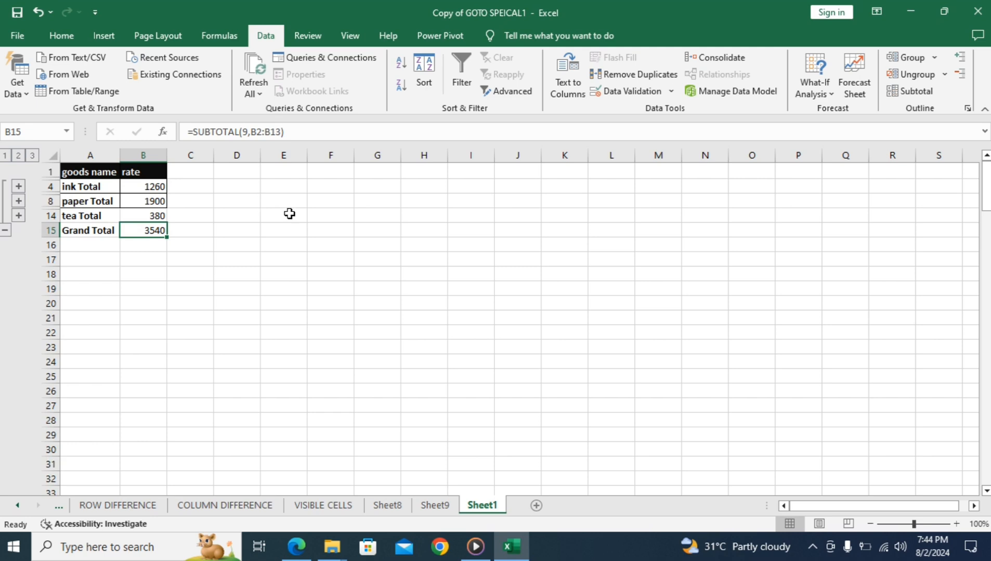
left_click(324, 270)
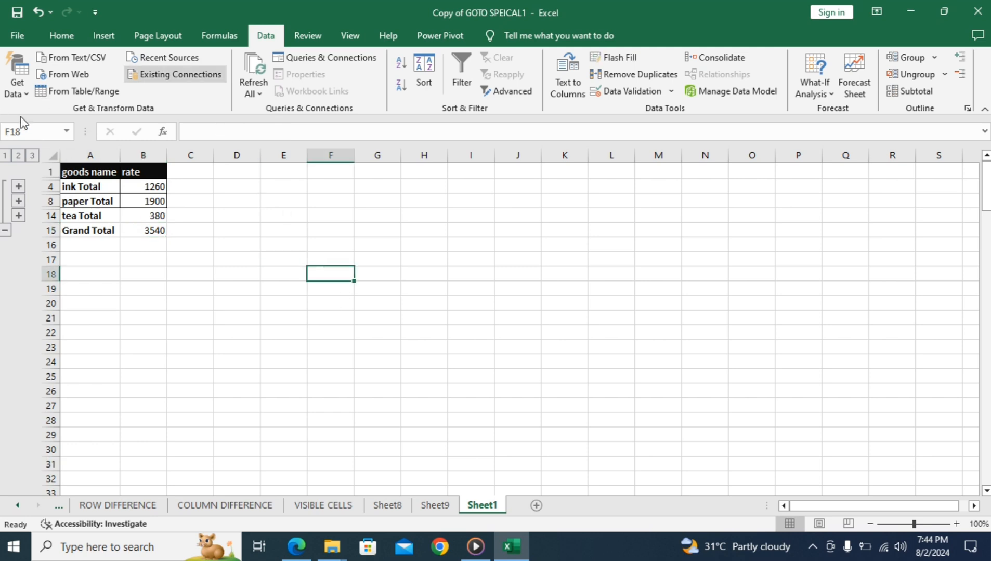
Step: Copy the collapsed range A1:B15, paste it at K16 and autofit the width of column K
left_click_drag(78, 175, 135, 230)
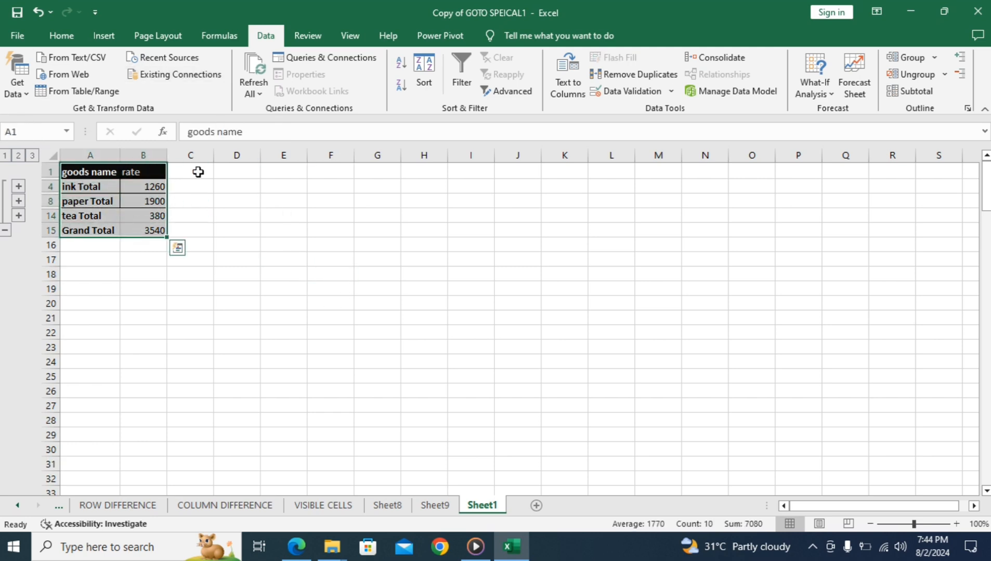
left_click(63, 35)
left_click(40, 75)
left_click(566, 245)
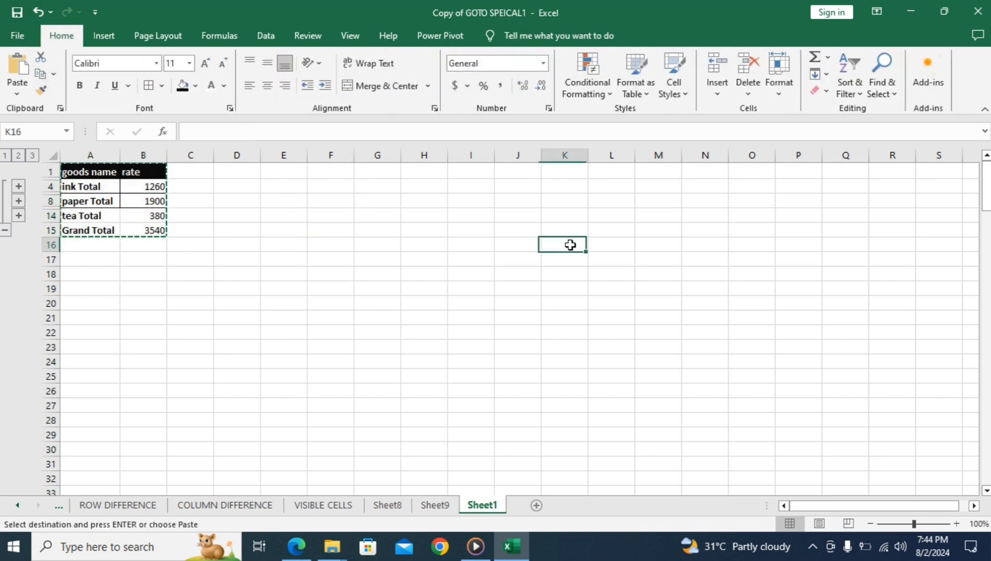
left_click(17, 65)
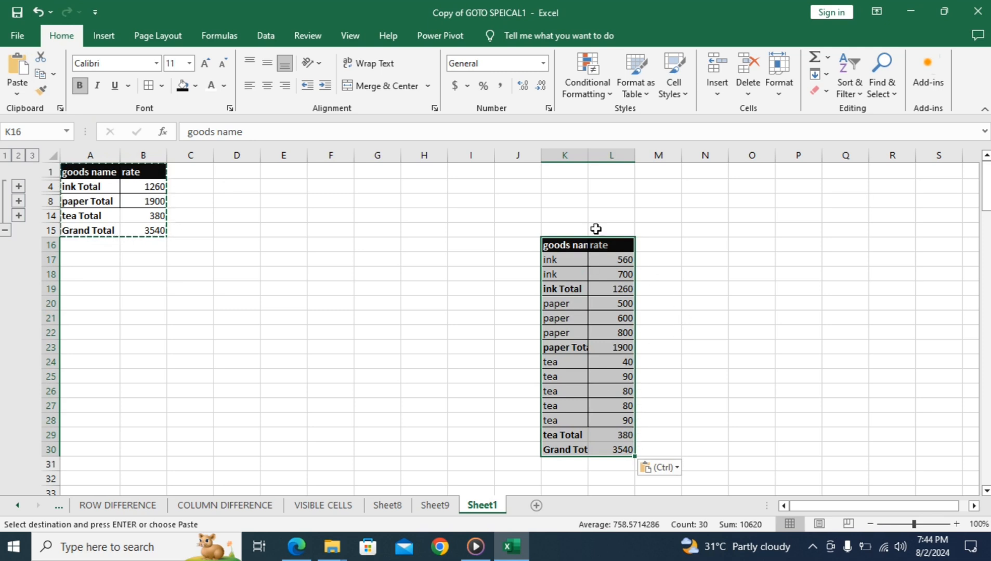
double_click(588, 155)
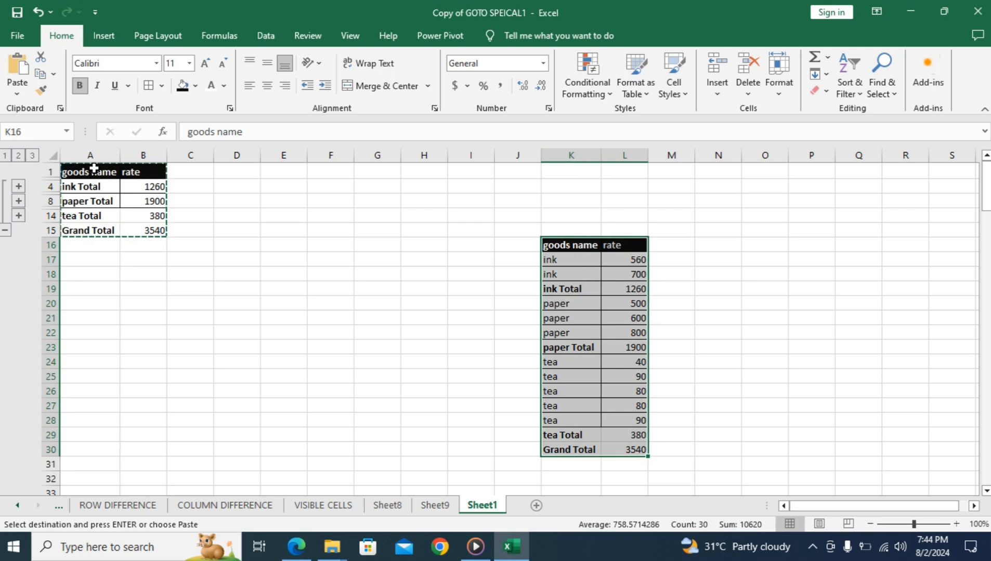
Step: Select only the visible cells of the collapsed table in A1:B15 using Go To Special
left_click_drag(90, 173, 137, 237)
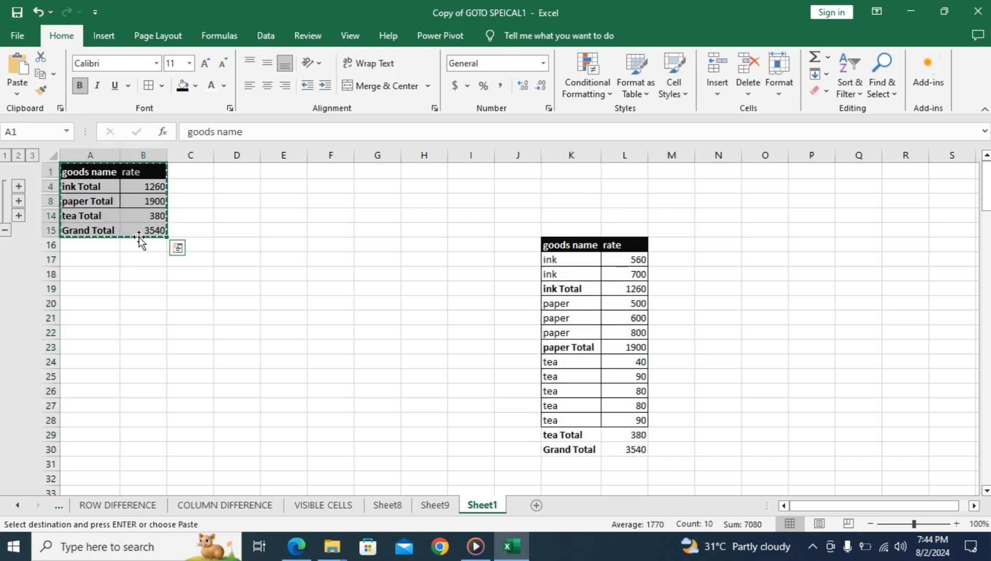
left_click(882, 82)
left_click(903, 167)
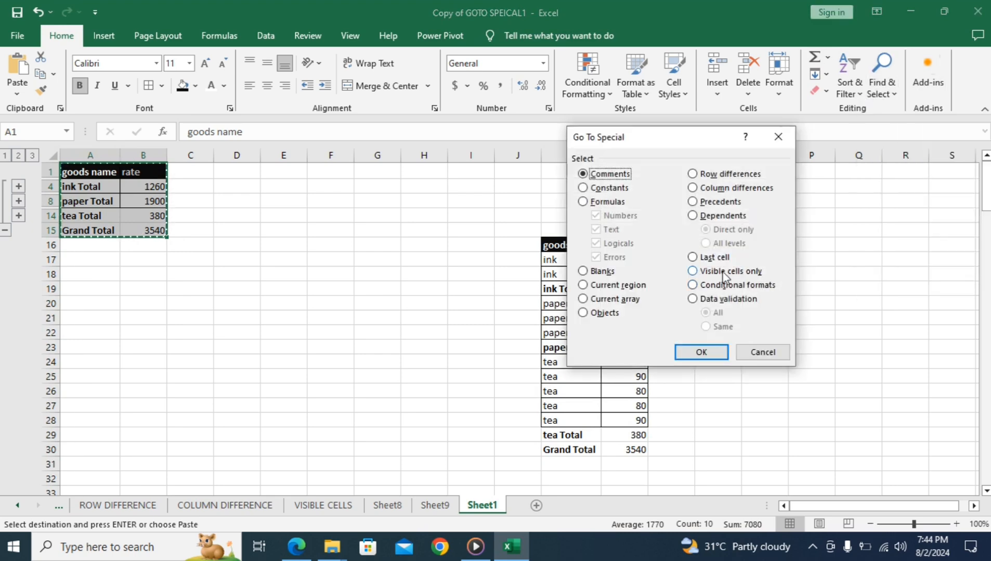
left_click(698, 273)
left_click(707, 352)
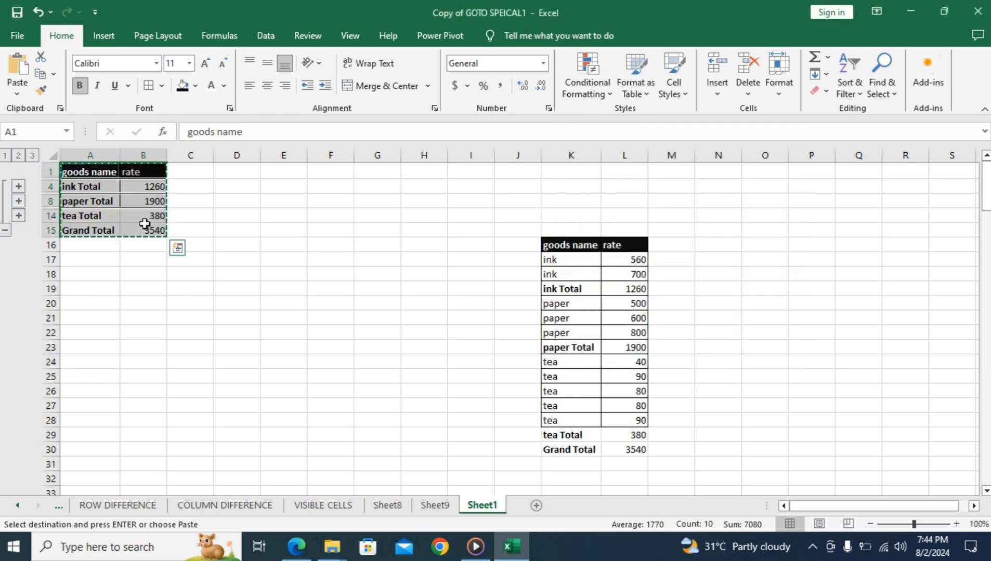
Step: Copy the selected visible cells, paste them at P17 and autofit the width of column P
left_click(789, 258)
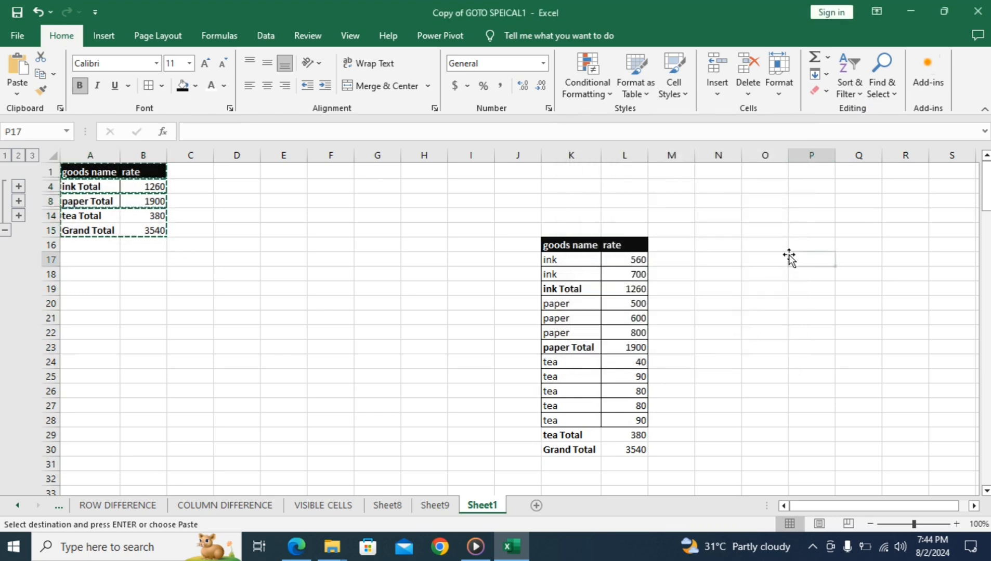
key("ctrl+v")
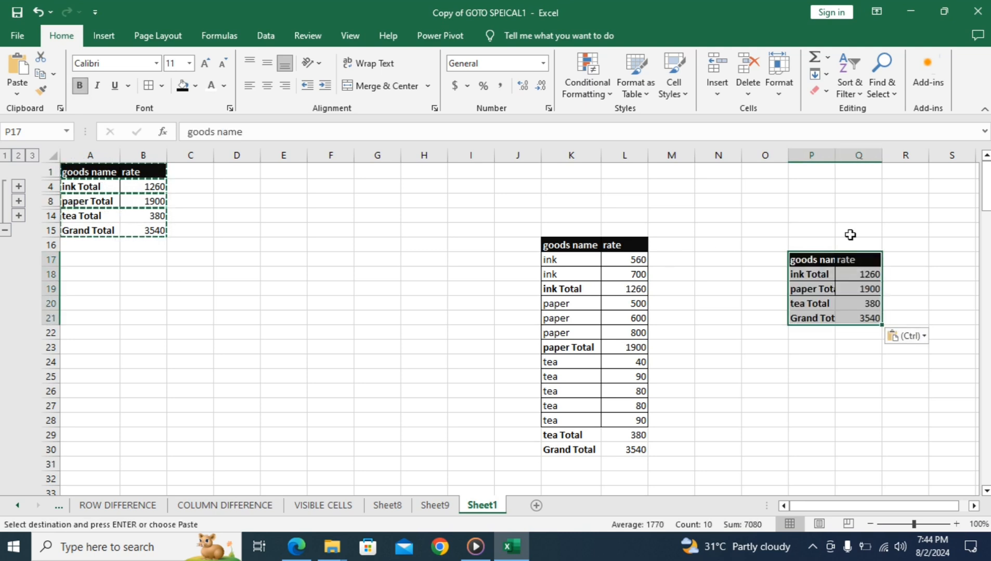
double_click(837, 155)
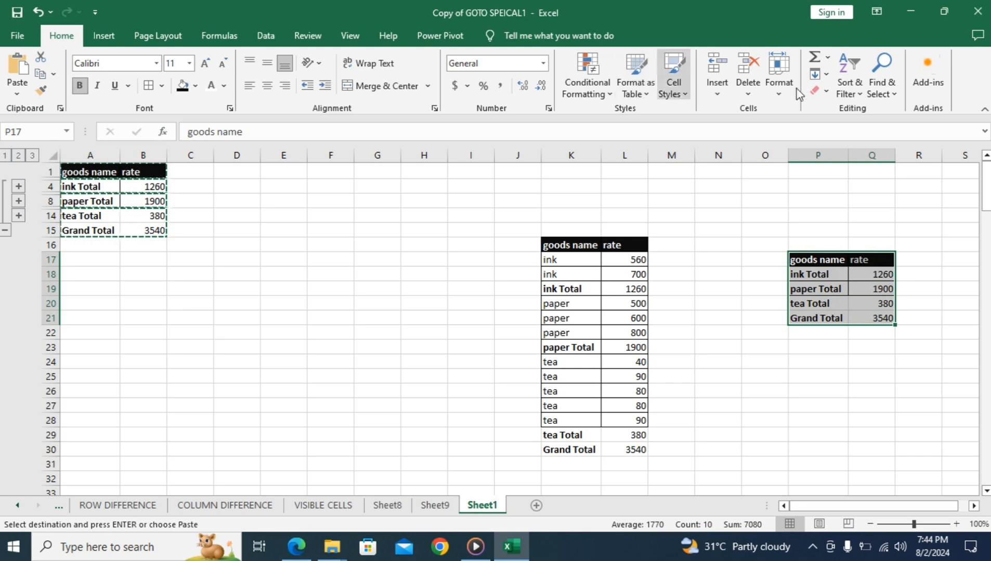
left_click(882, 73)
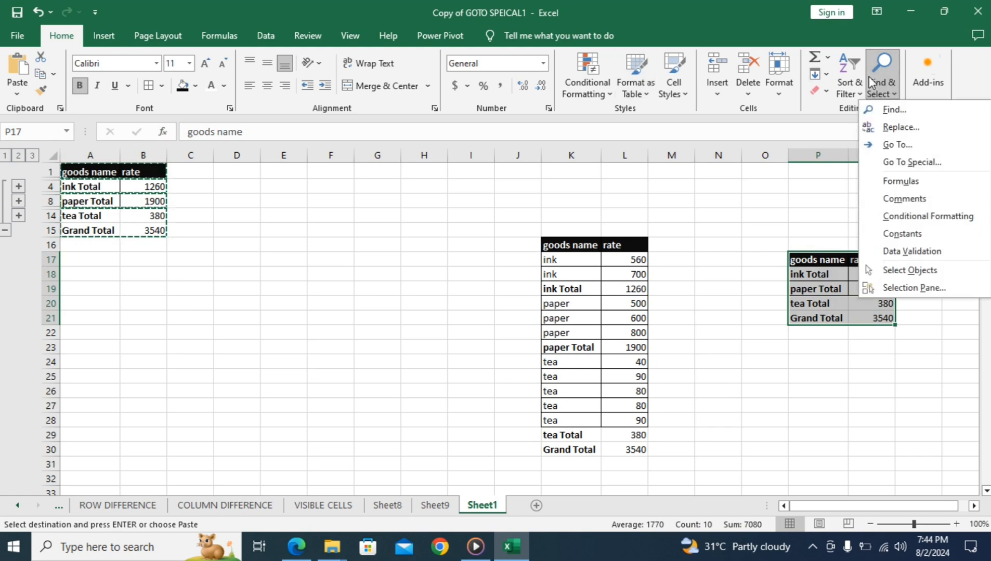
left_click(907, 161)
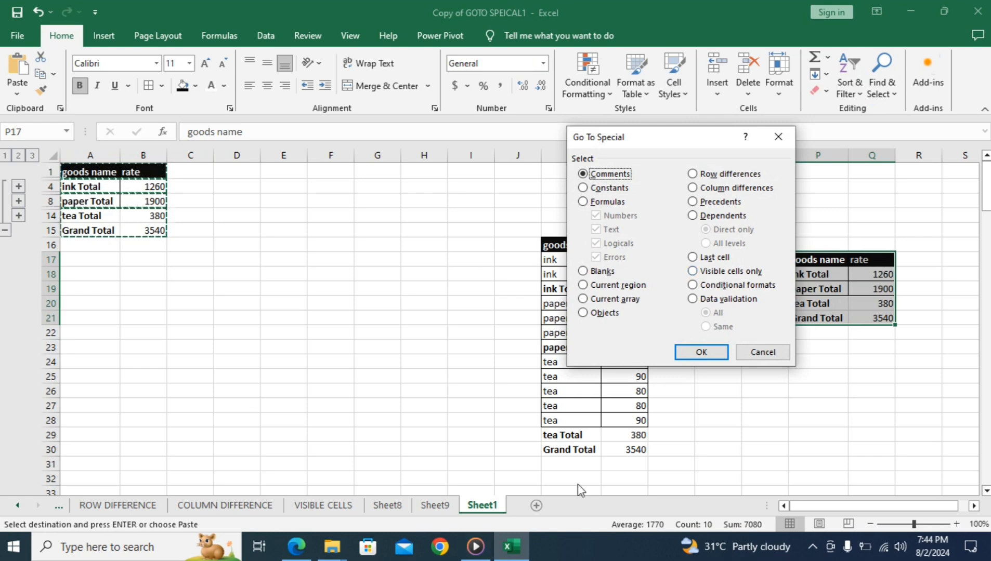
left_click(760, 354)
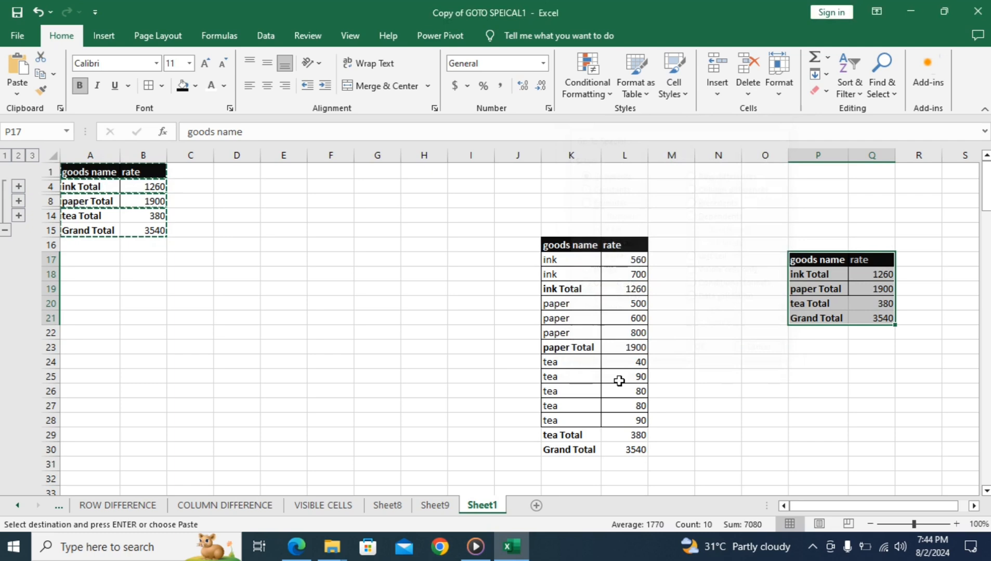
Step: Add a new sheet and highlight column A values greater than 10 with Light Red Fill with Dark Red Text
left_click(536, 506)
left_click(52, 164)
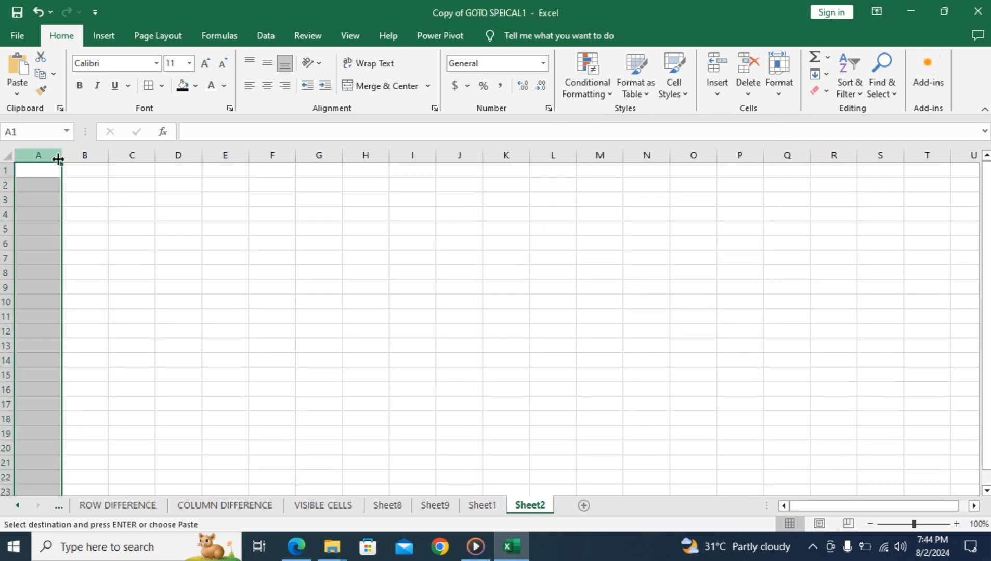
left_click(586, 91)
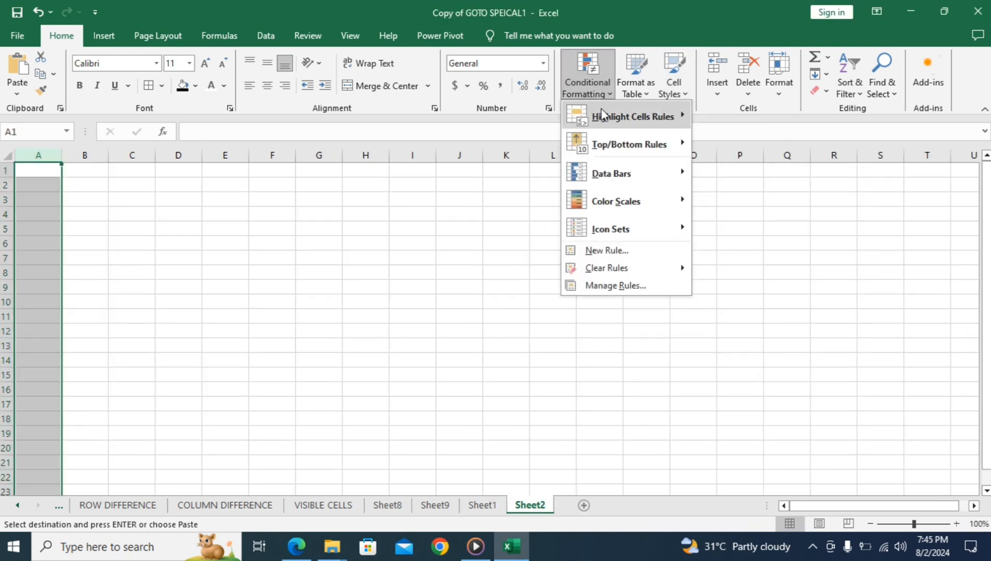
mouse_move(604, 116)
left_click(773, 121)
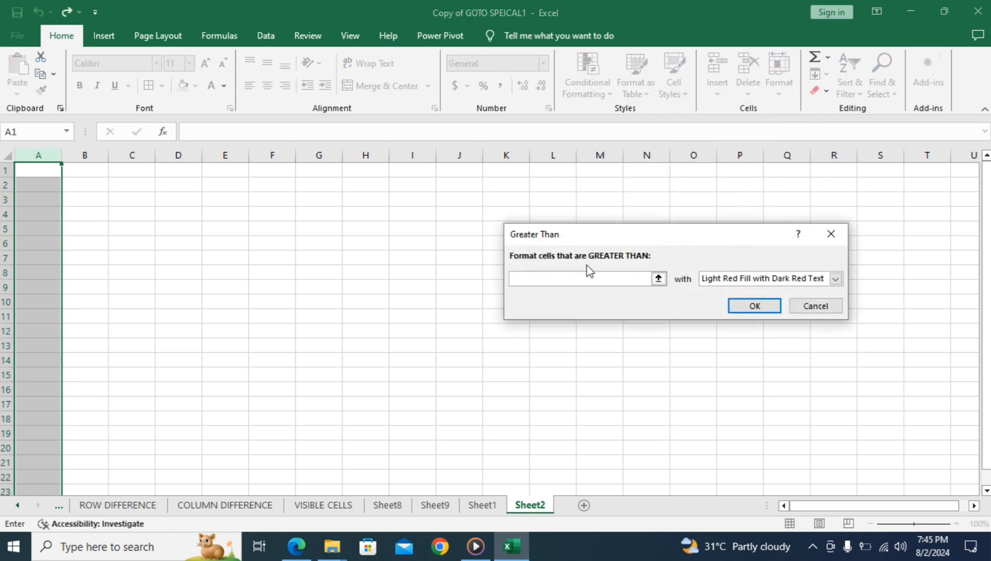
type("10")
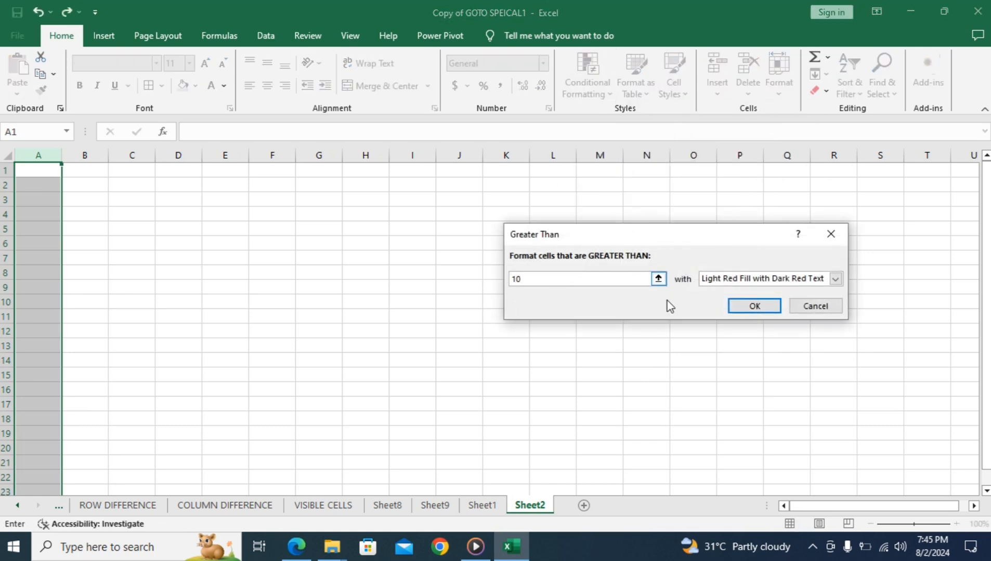
left_click(772, 307)
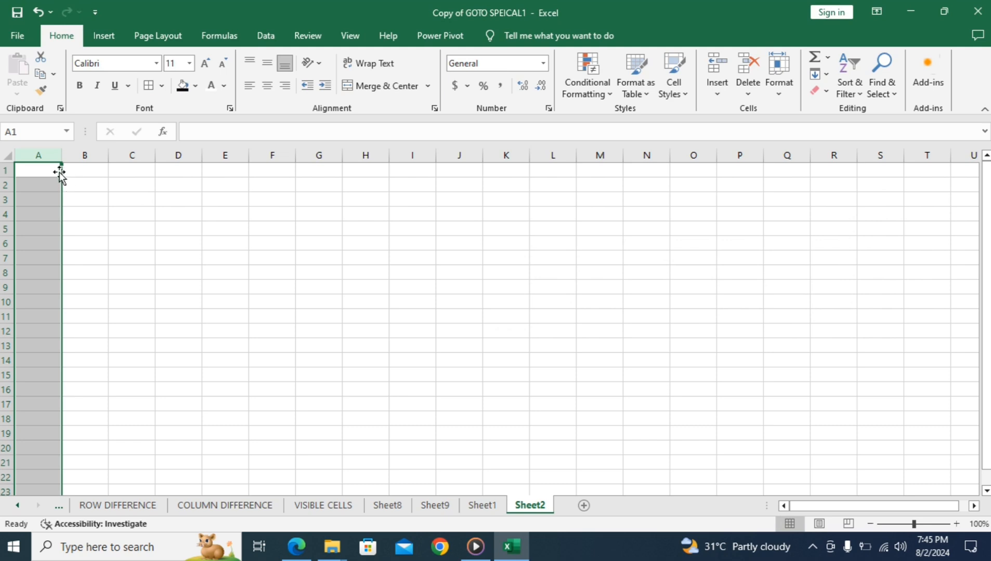
Step: Fill A1:A11 with 14, 5, 5, 5, 6, 8, 54, 54, 545556, 65, 25 and A13:A17 with 5, 2, 5, 4, 45
type("14 5 5 5 6 8")
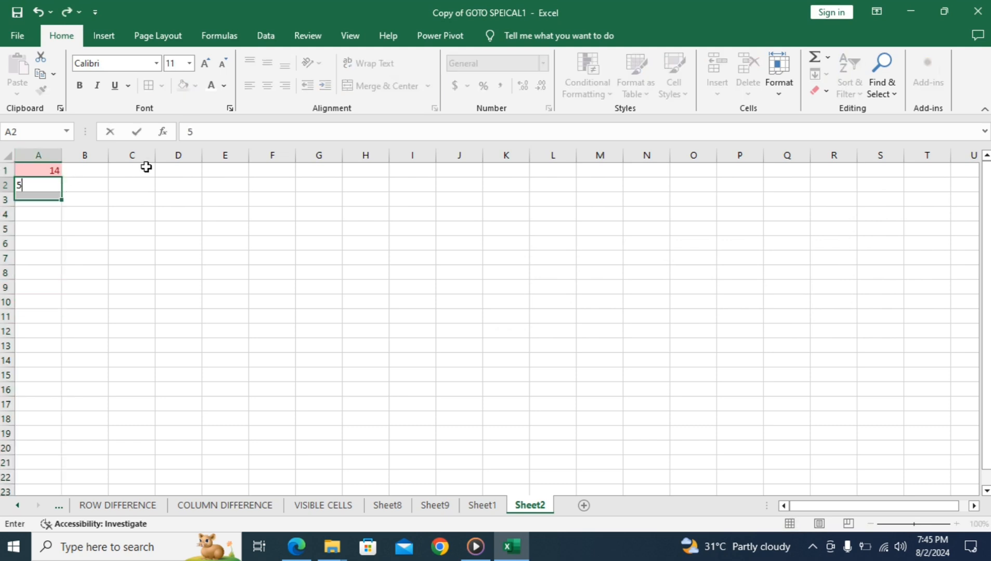
key("Return")
type("54")
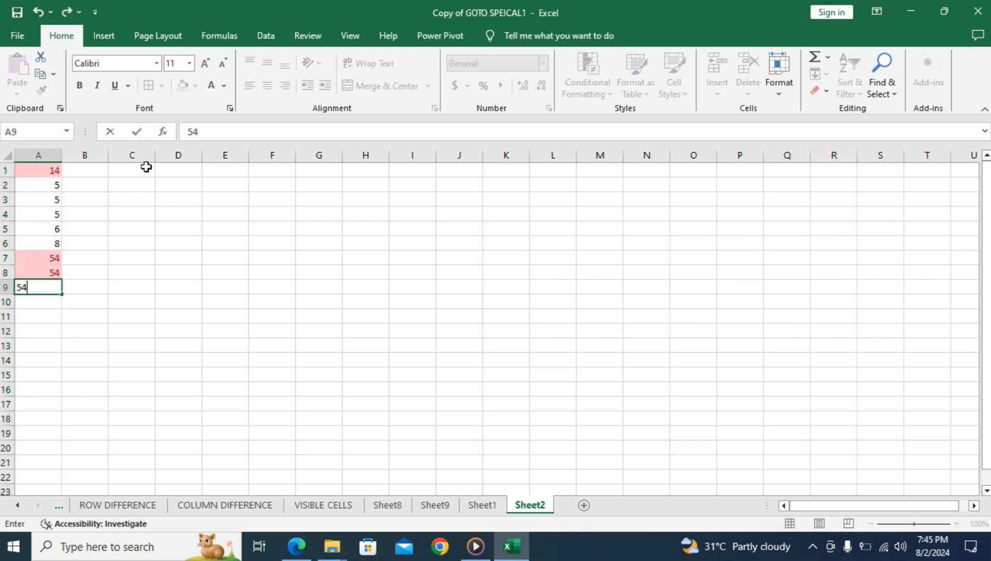
type(" 54 545556 65 25")
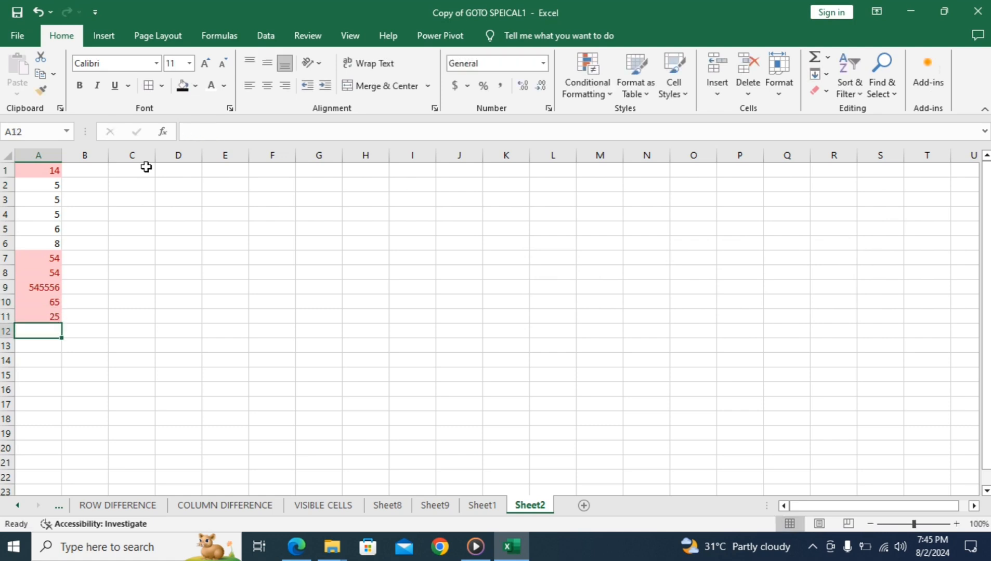
type("  5 2 5 4")
key("Return")
type("45")
key("Return")
key("Up")
Step: From cell AI12, far from the data, select all conditionally formatted cells using Go To Special, and clear the selection by choosing K6
left_click(676, 329)
key("Right")
key("Right")
key("Right")
key("Right")
key("Right")
key("Right")
key("Right")
key("Right")
key("Right")
key("Right")
key("Right")
key("Right")
key("Right")
key("Right")
key("Right")
key("Right")
key("Right")
key("Right")
key("Right")
key("Right")
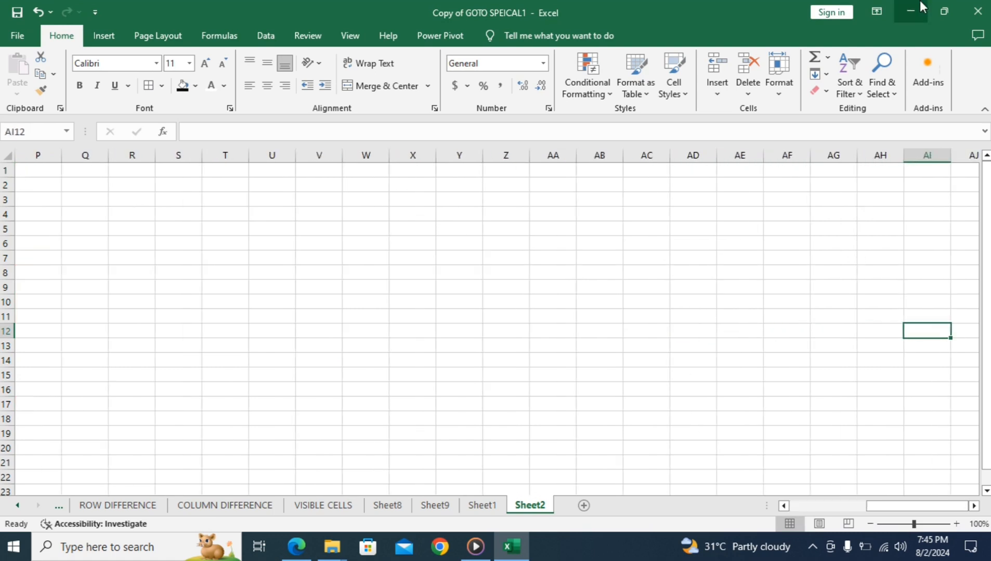
left_click(882, 67)
left_click(905, 180)
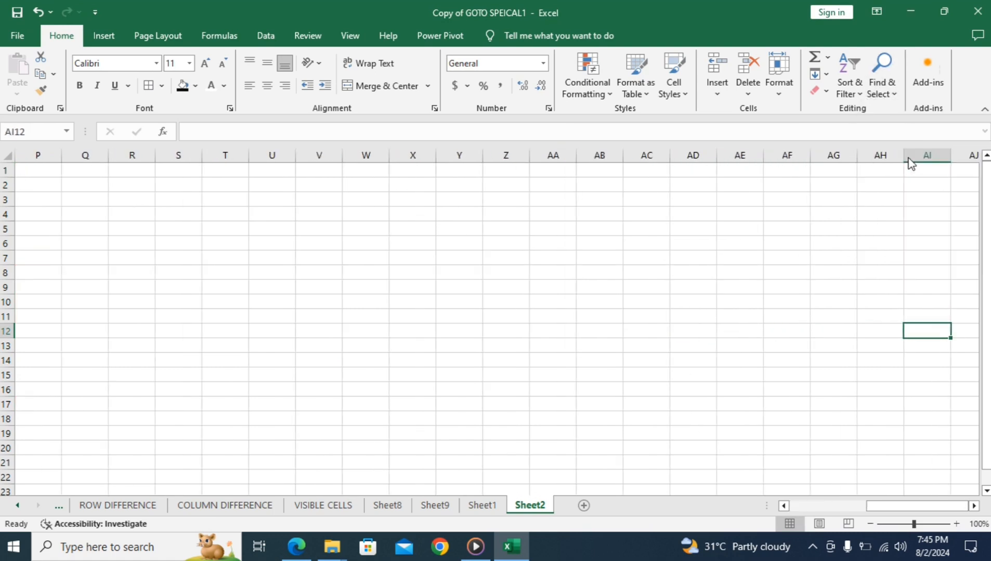
left_click(704, 287)
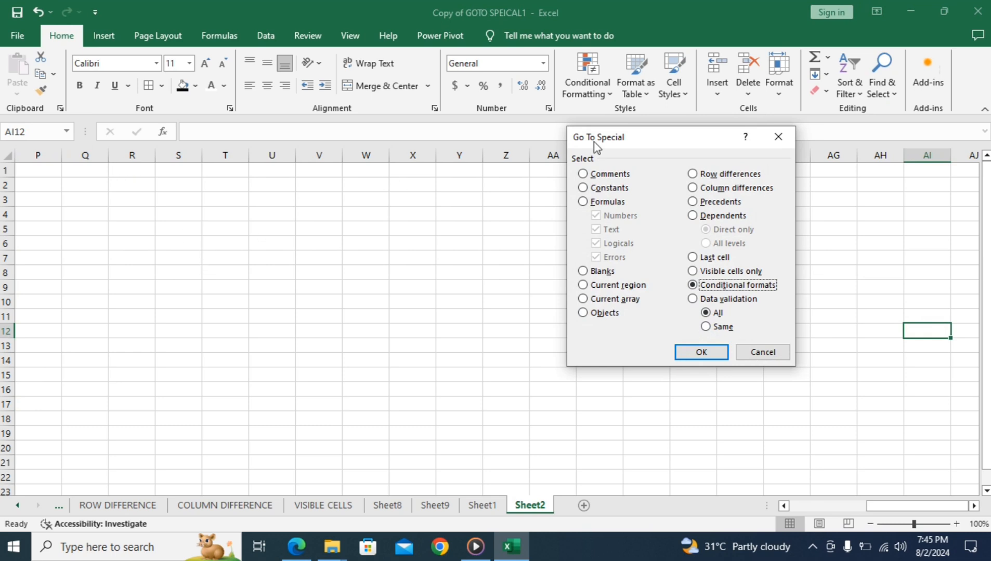
left_click(701, 353)
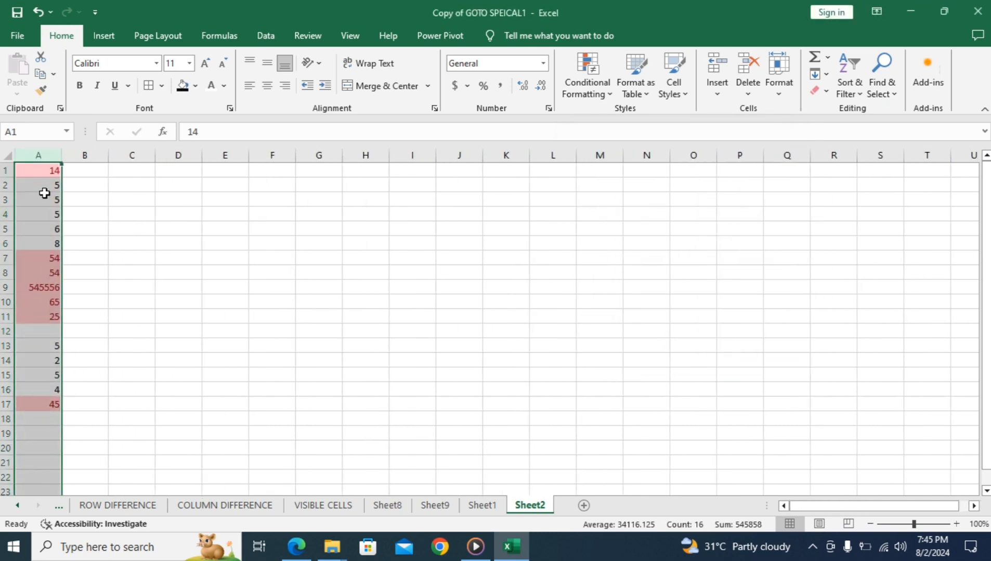
left_click(486, 246)
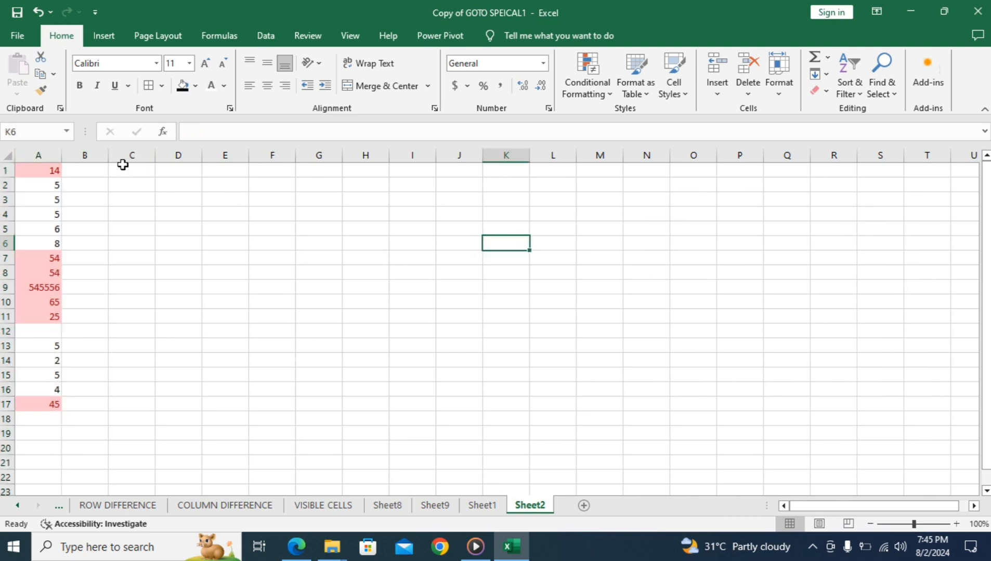
Step: Enter 151111 in cell B1 and clear the cell again
left_click(77, 184)
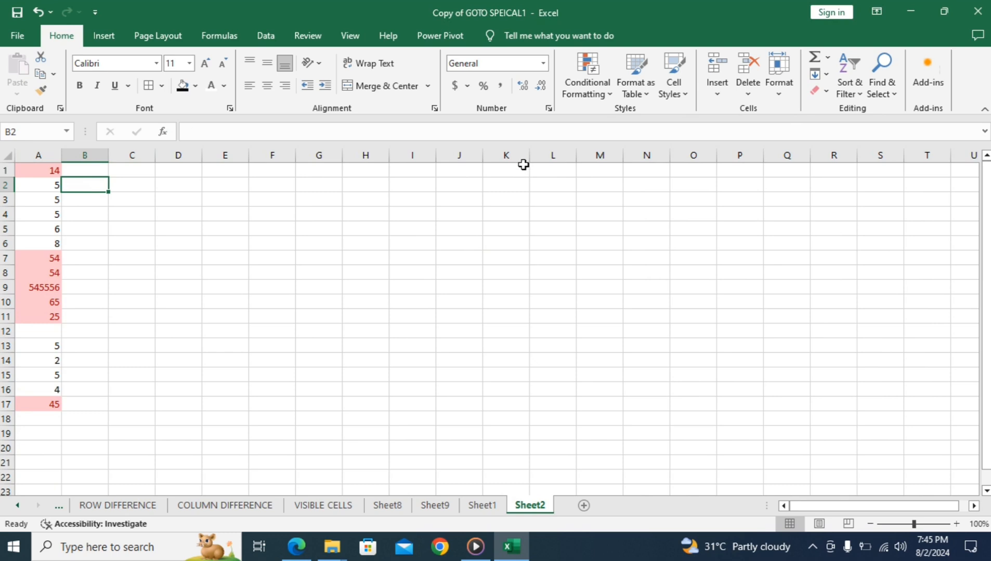
key("Up")
type("1")
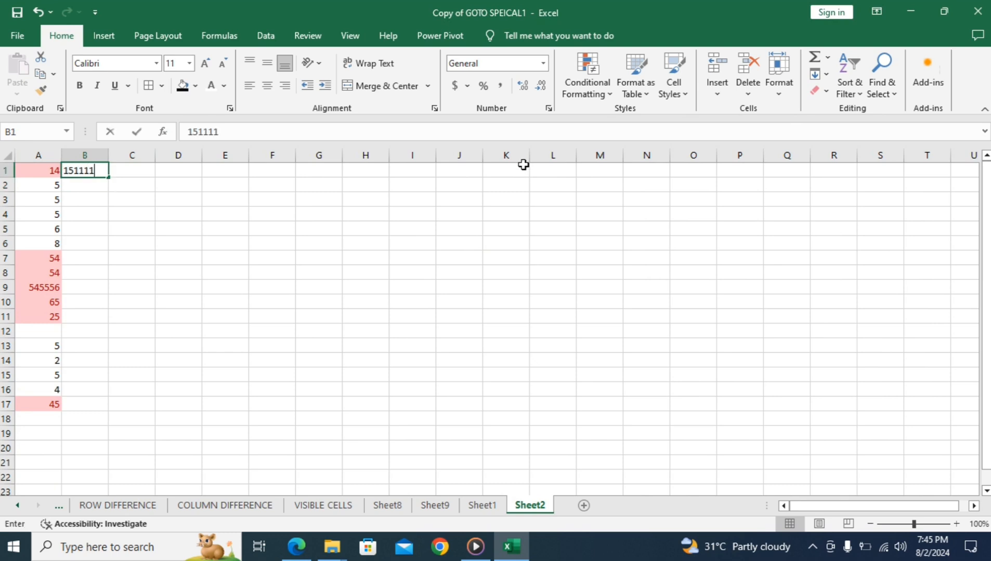
left_click(165, 270)
left_click(85, 170)
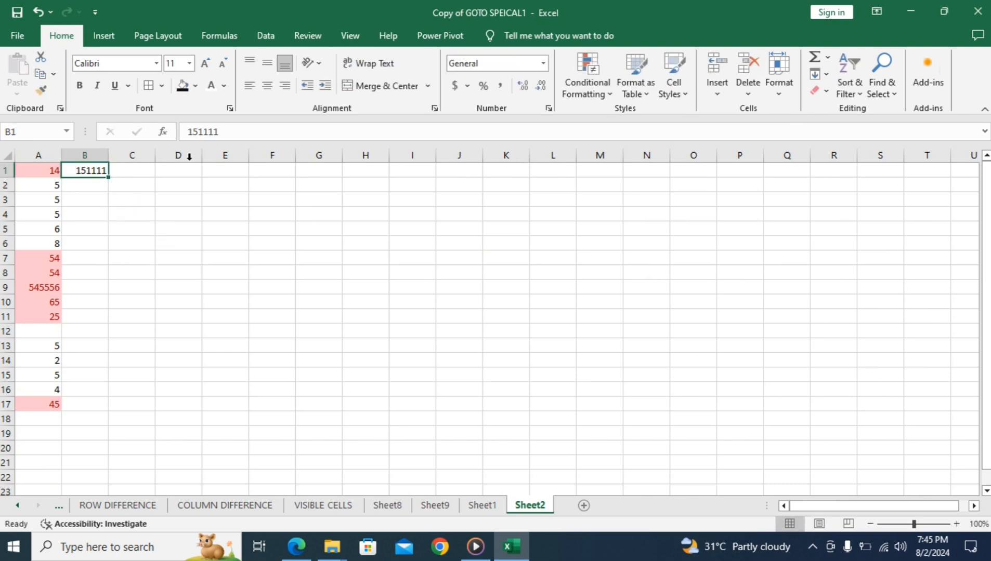
key("Delete")
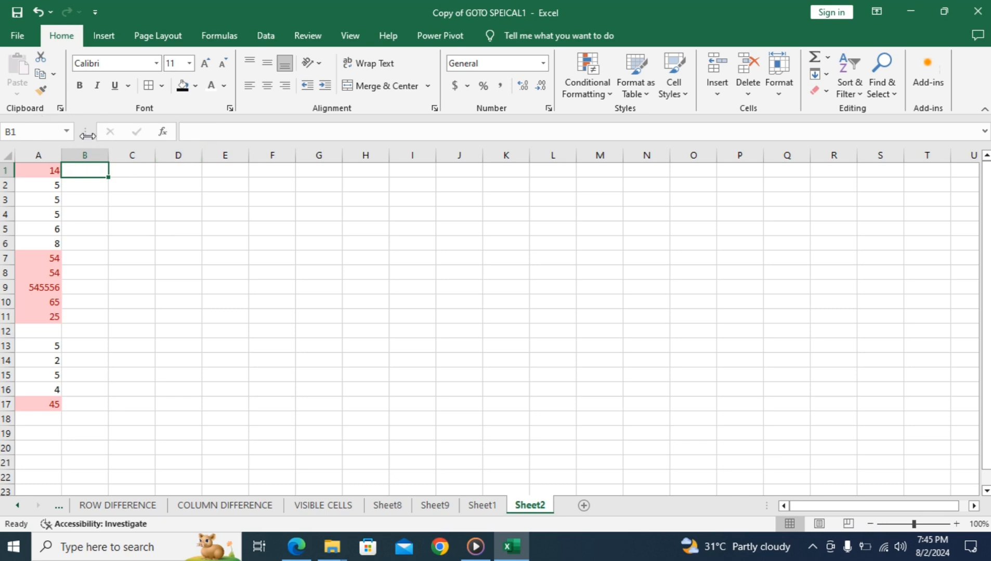
Step: Apply data validation to column B allowing only whole numbers between 5 and 10
left_click(86, 152)
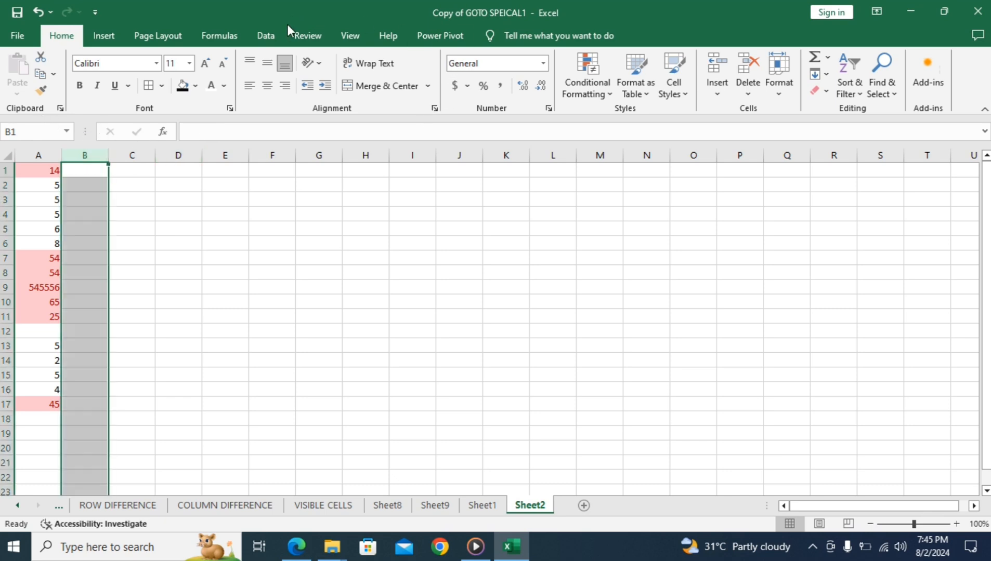
left_click(266, 36)
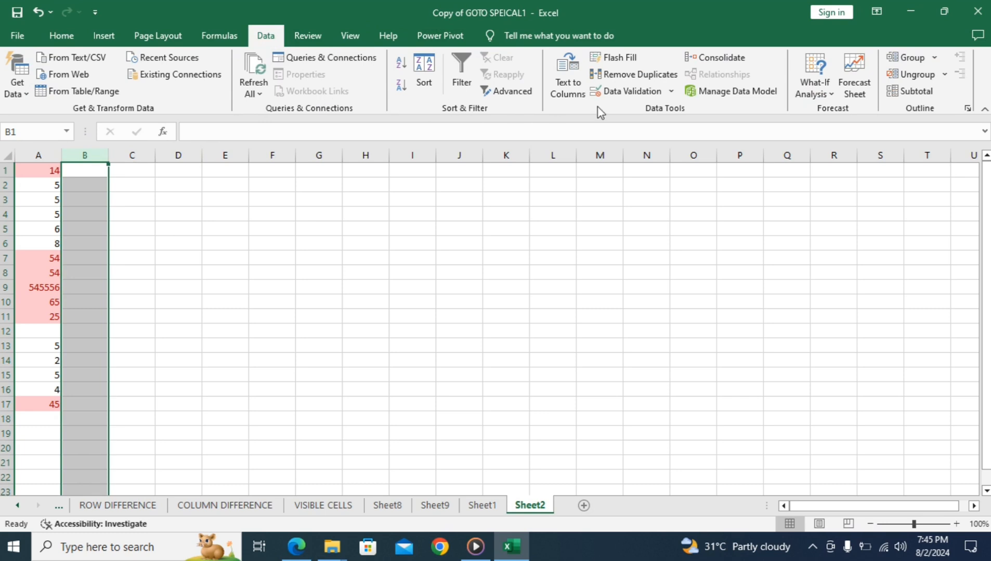
left_click(631, 93)
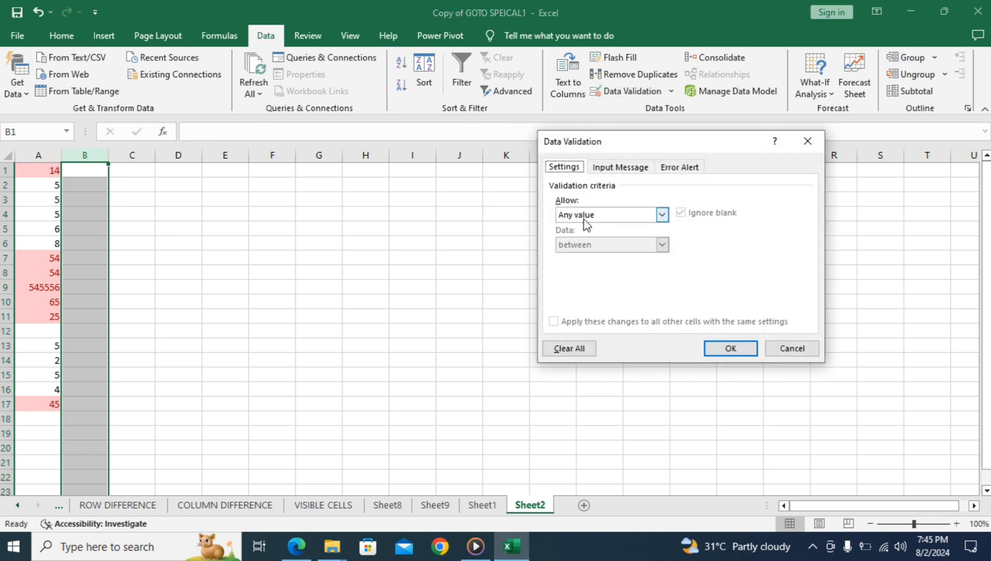
left_click(606, 221)
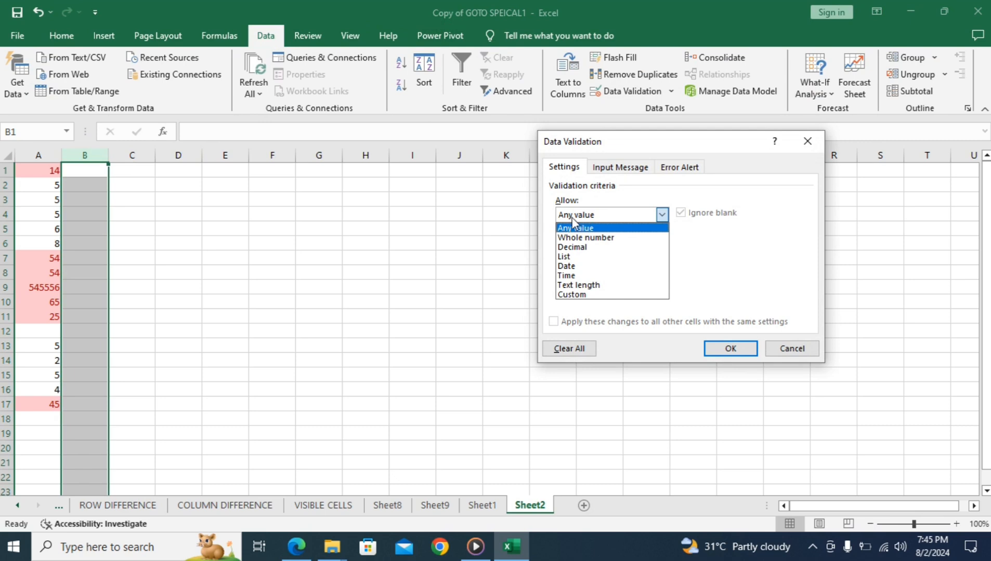
left_click(600, 238)
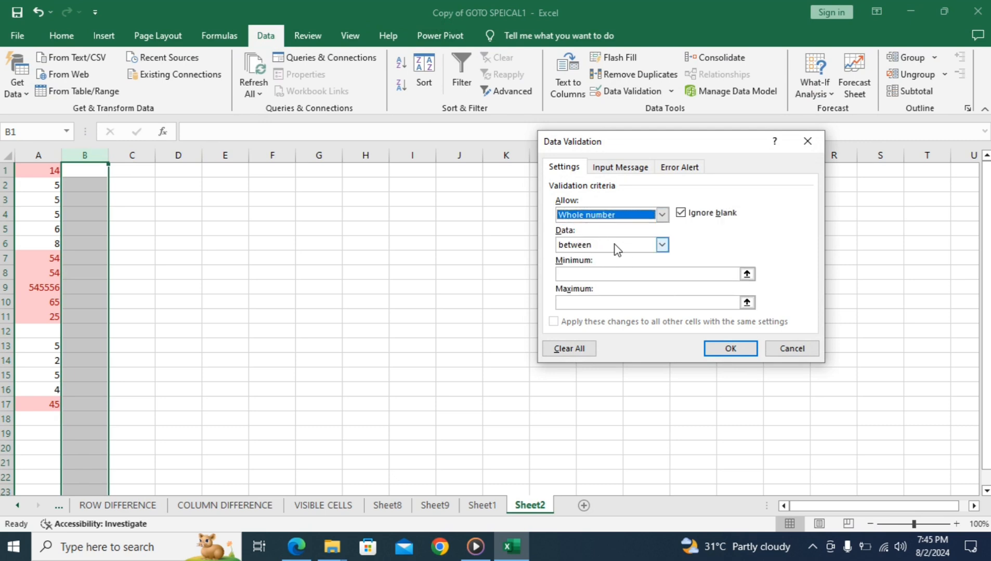
left_click(600, 275)
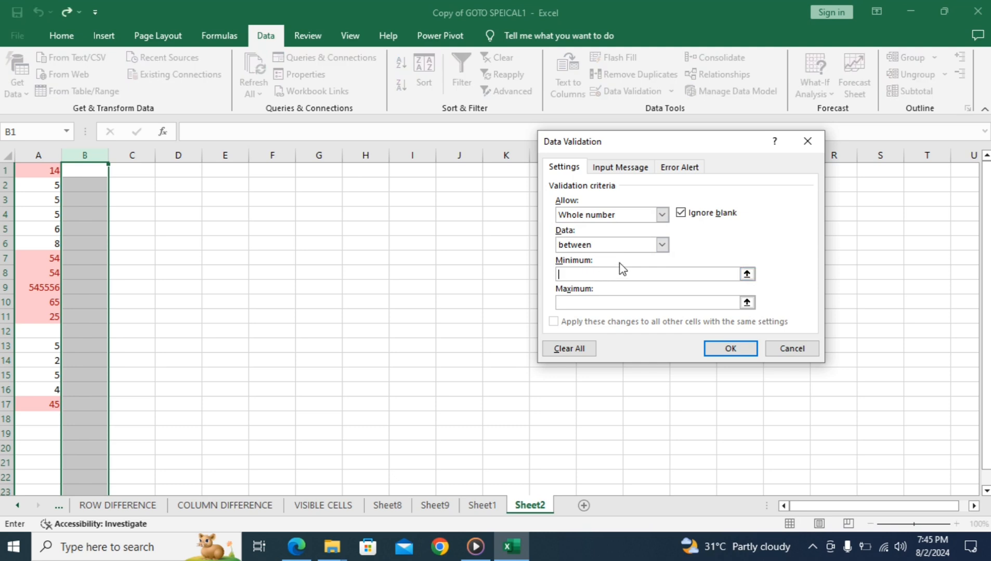
left_click(565, 308)
type("10")
left_click(731, 348)
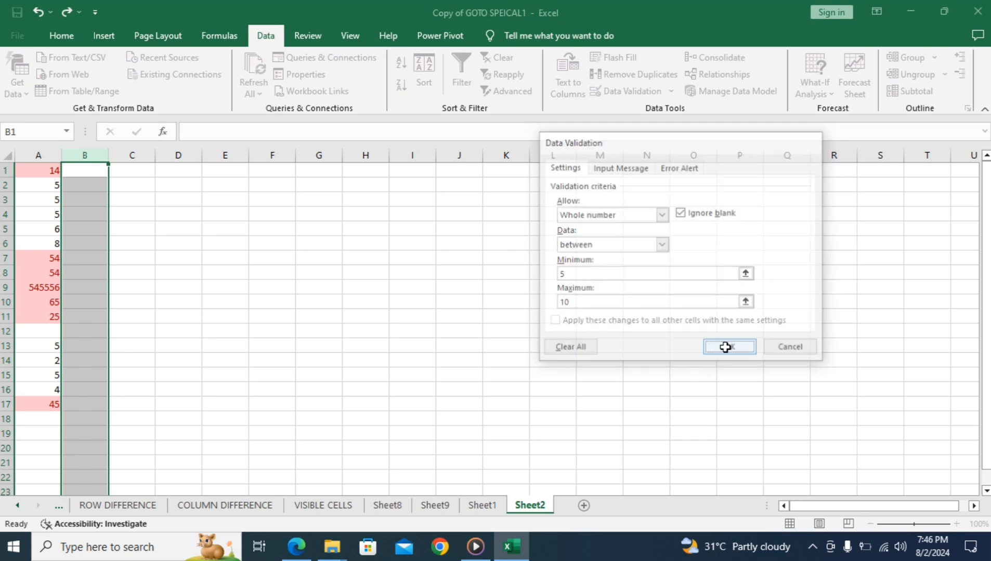
Step: Test the validation by trying to enter 1 and 2 in cell B1
left_click(100, 174)
type("1")
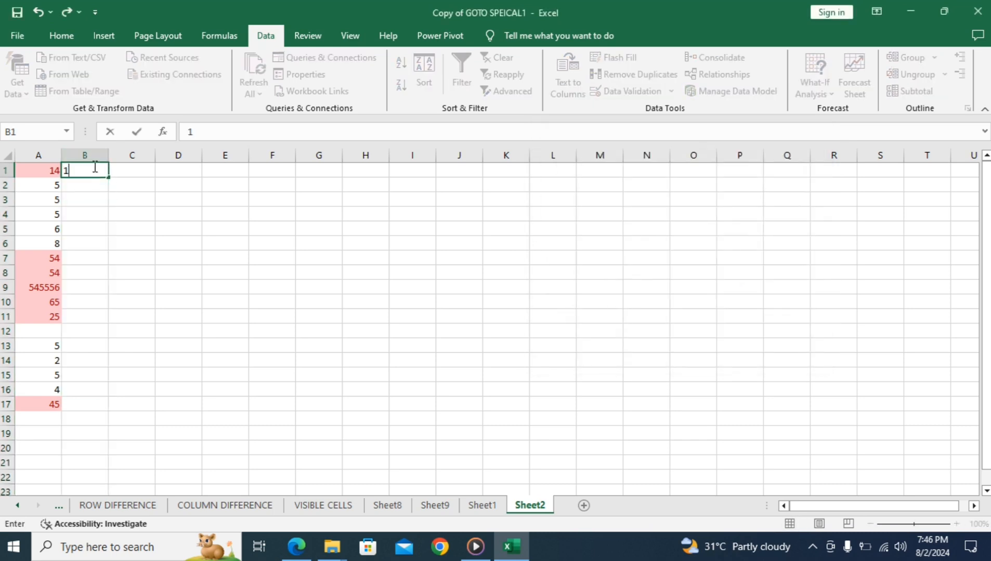
key("Return")
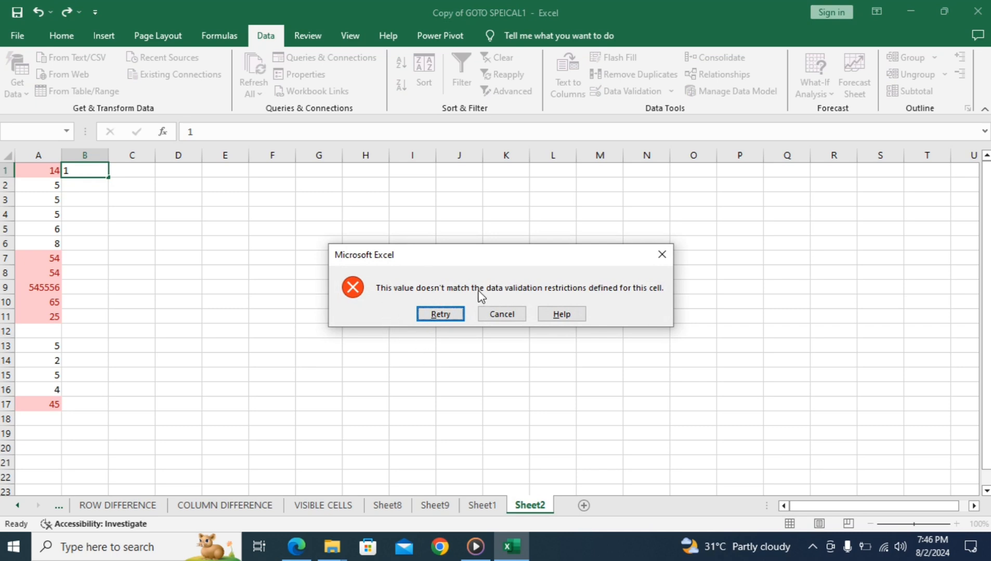
key("Return")
type("2")
key("Return")
key("Return")
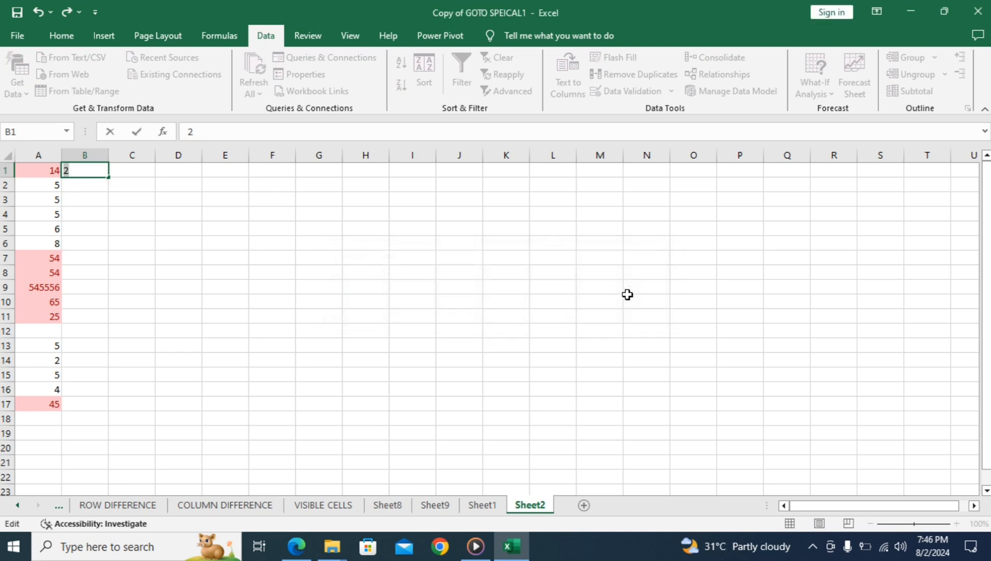
Step: Enter 5, 6, 7, 8, 9 and 10 in cells B1 to B6
type("5")
key("Return")
type("6")
key("Return")
type("7")
key("Return")
type("8")
key("Return")
type("9")
key("Return")
type("10")
key("Return")
Step: Try to enter 11 in cell B7, and enter 10 there instead
type("11")
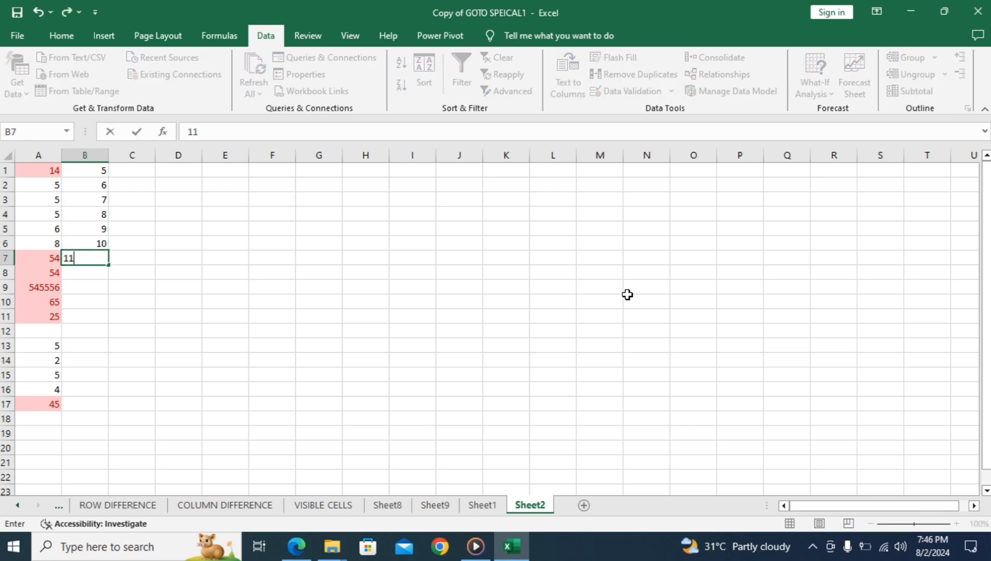
key("Return")
key("Return")
Step: From cell AC7, far from the data, select all cells with data validation using Go To Special
left_click(283, 257)
key("Right")
key("Right")
key("Right")
key("Right")
key("Right")
key("Right")
key("Right")
key("Right")
key("Right")
key("Right")
key("Right")
key("Right")
key("Right")
key("Right")
key("Right")
key("Right")
key("Right")
key("Right")
key("Right")
key("Right")
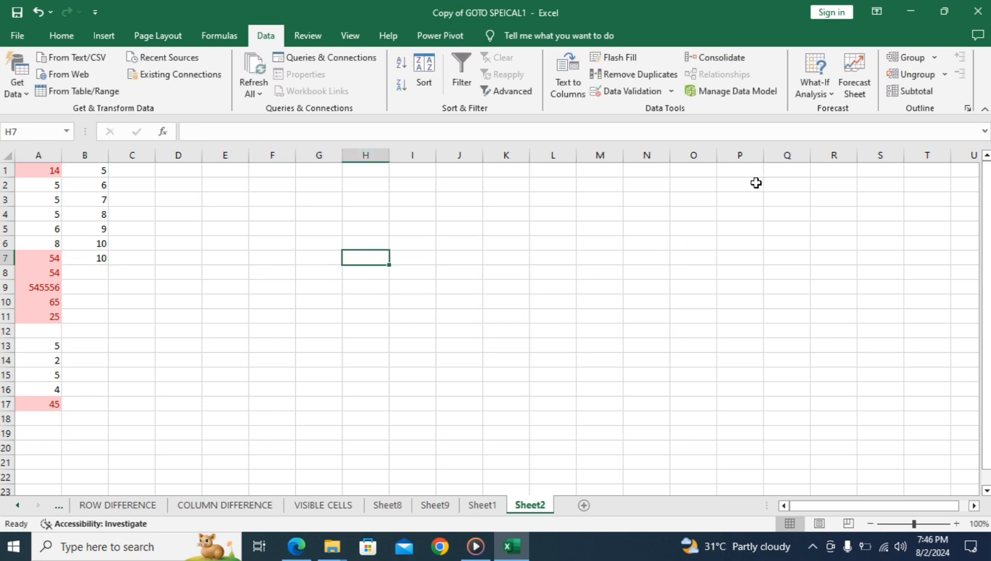
left_click(48, 37)
left_click(873, 97)
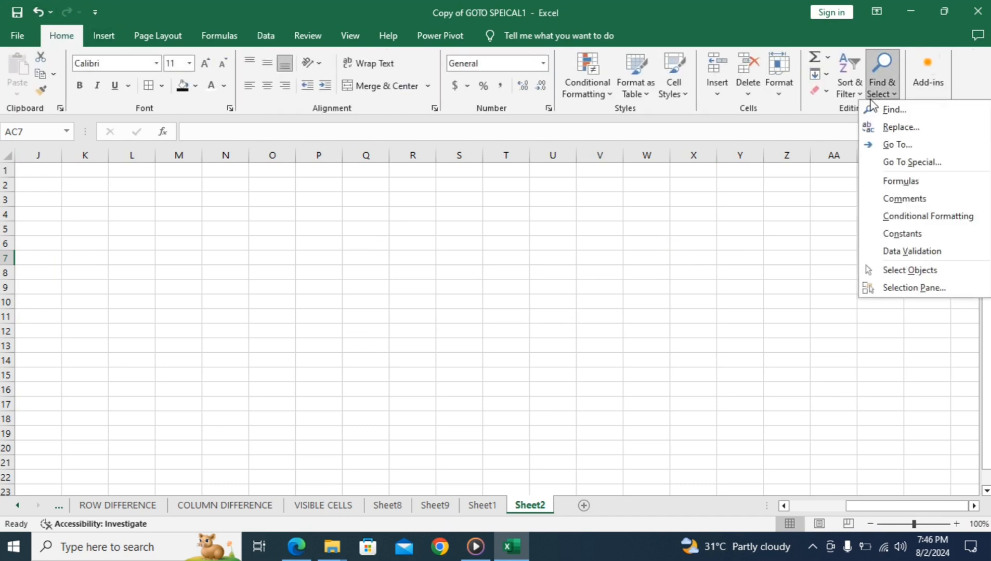
left_click(908, 162)
left_click(715, 304)
left_click(701, 353)
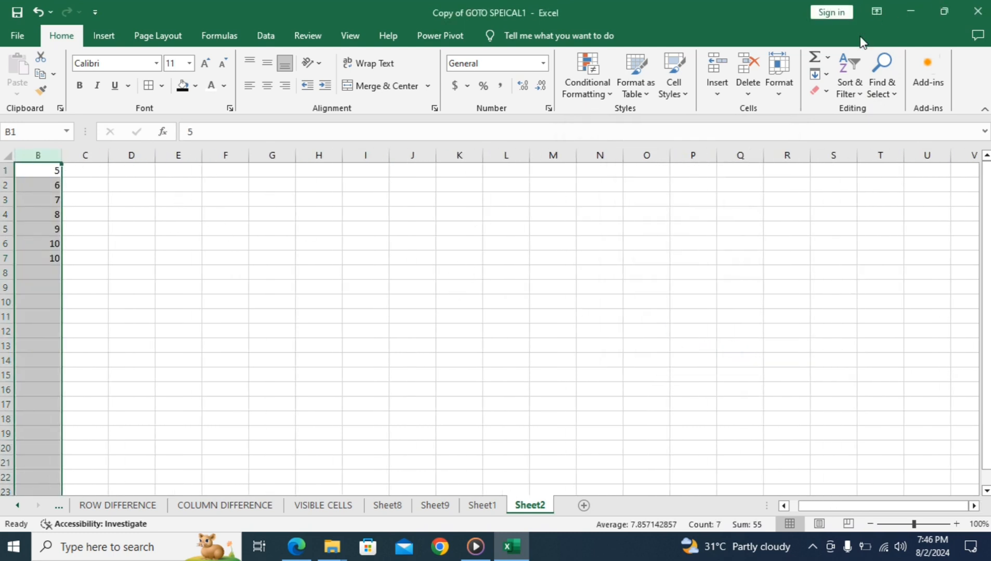
Step: Select the conditionally formatted cells with the direct Conditional Formatting command of Find & Select
left_click(880, 86)
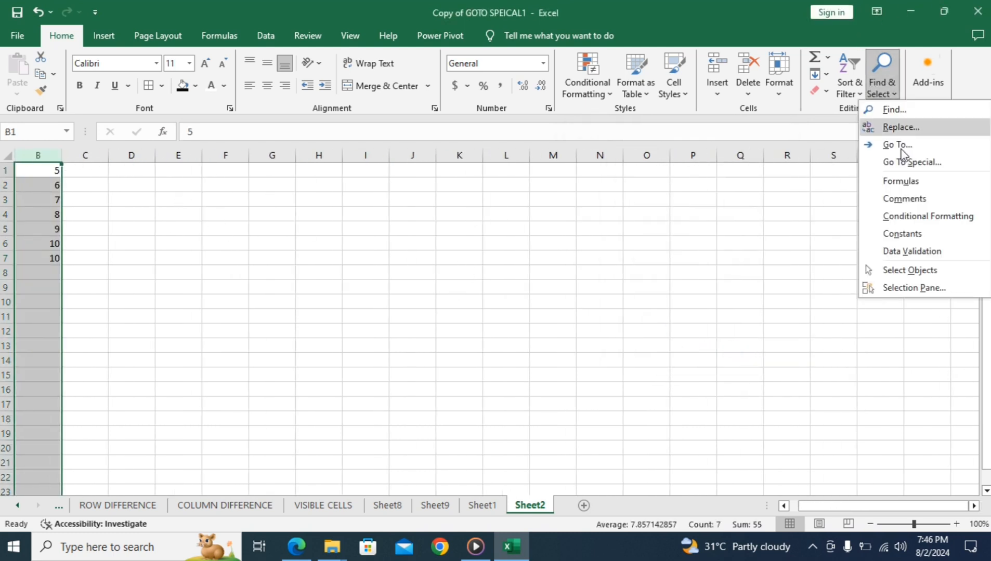
left_click(916, 224)
Step: Look over the Go To Special options and close the dialog without selecting anything
left_click(876, 97)
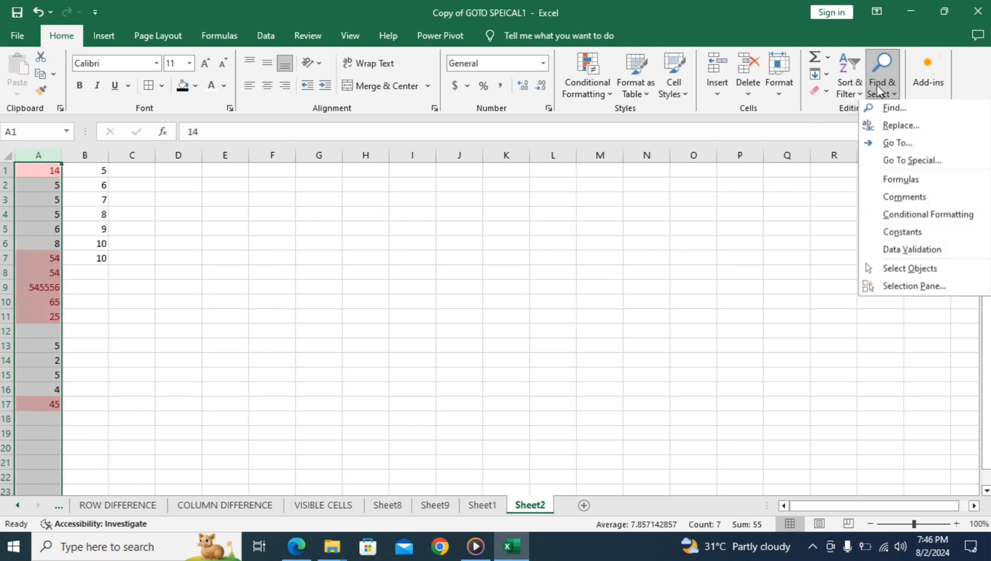
left_click(895, 161)
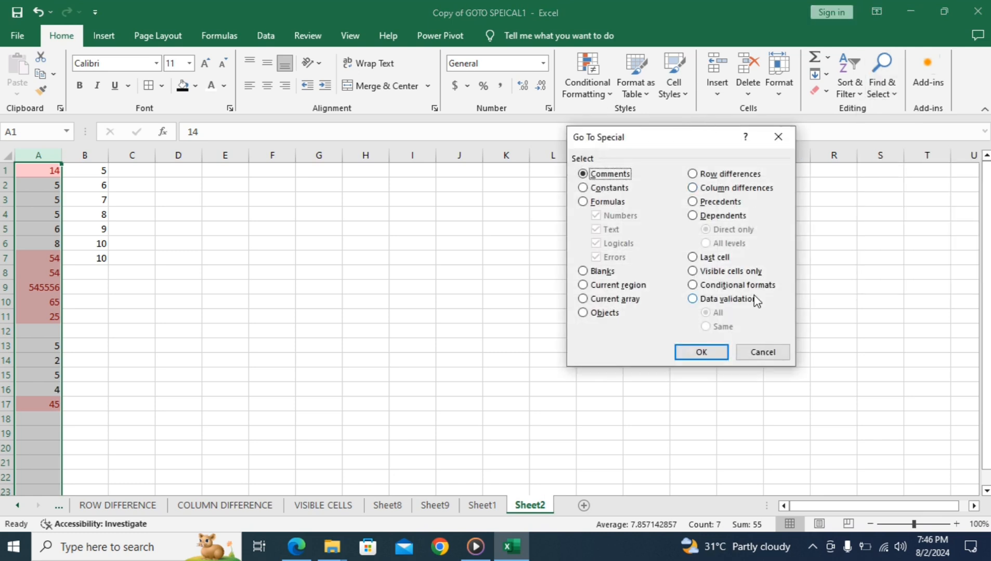
left_click(763, 352)
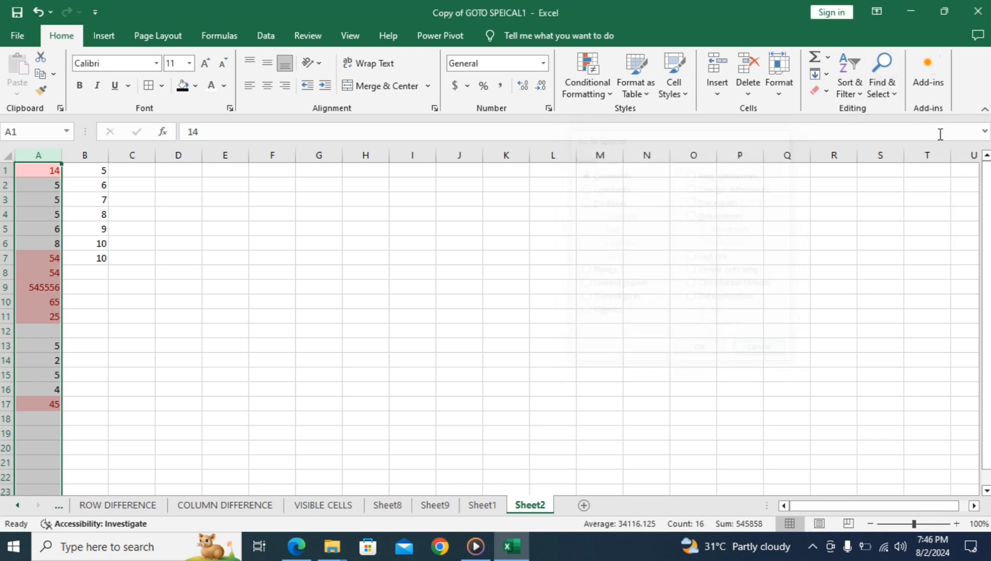
Step: Select the cells with data validation using the direct Data Validation command of Find & Select
left_click(880, 94)
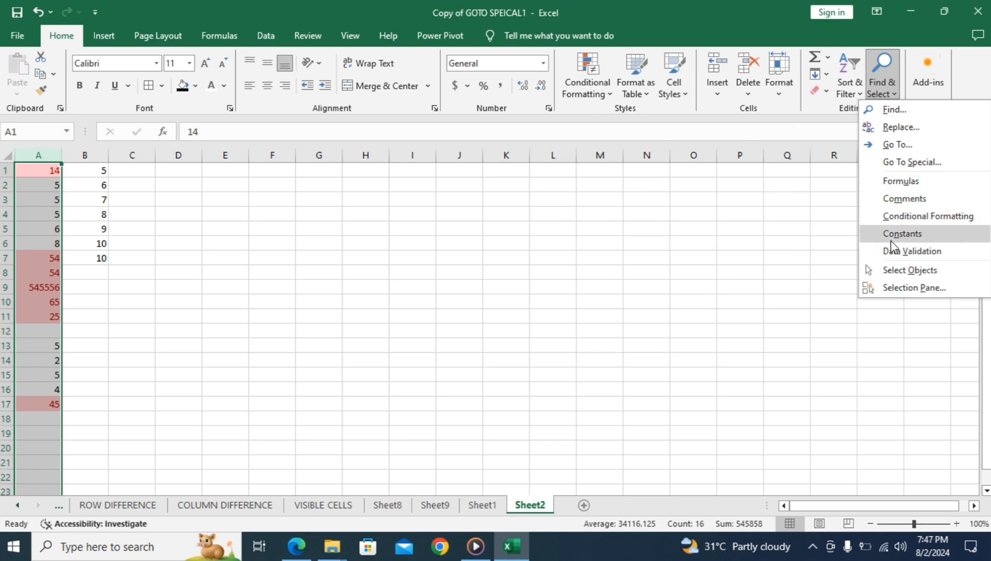
left_click(931, 264)
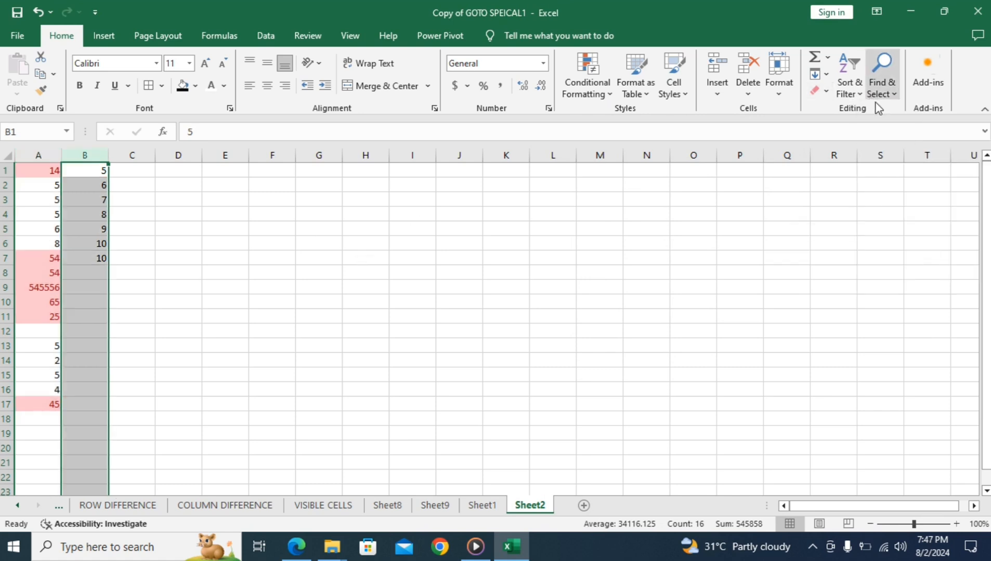
left_click(887, 91)
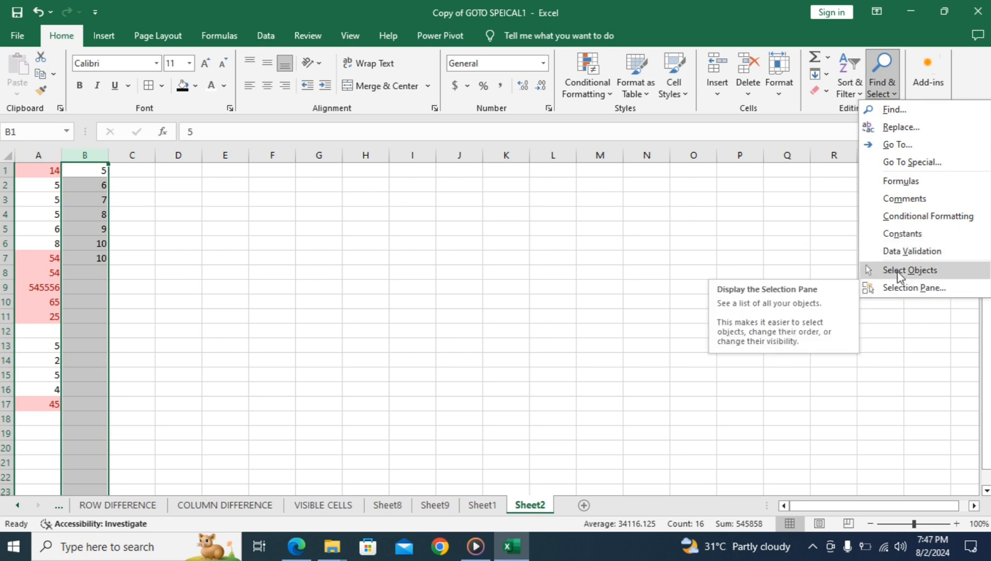
left_click(377, 393)
Step: Draw an oval about 2.42" wide and 1.85" high over columns E to H and place two copies of it nearby
left_click(273, 302)
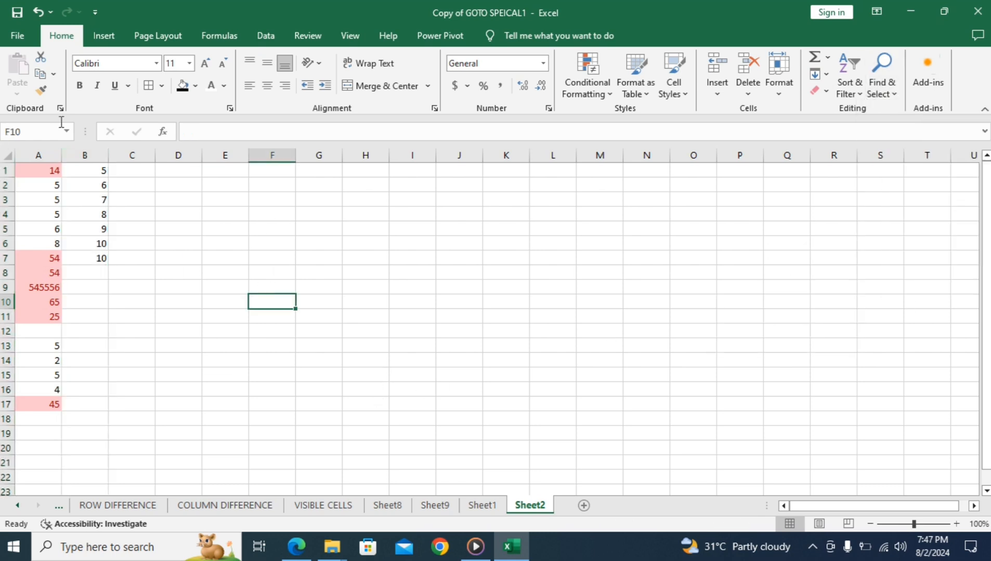
left_click(107, 36)
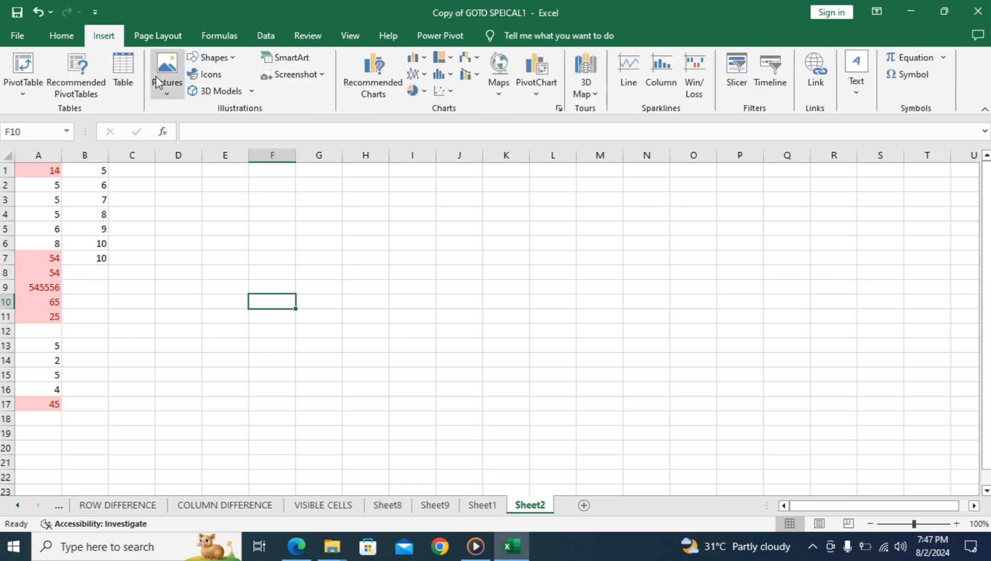
left_click(212, 57)
left_click(251, 91)
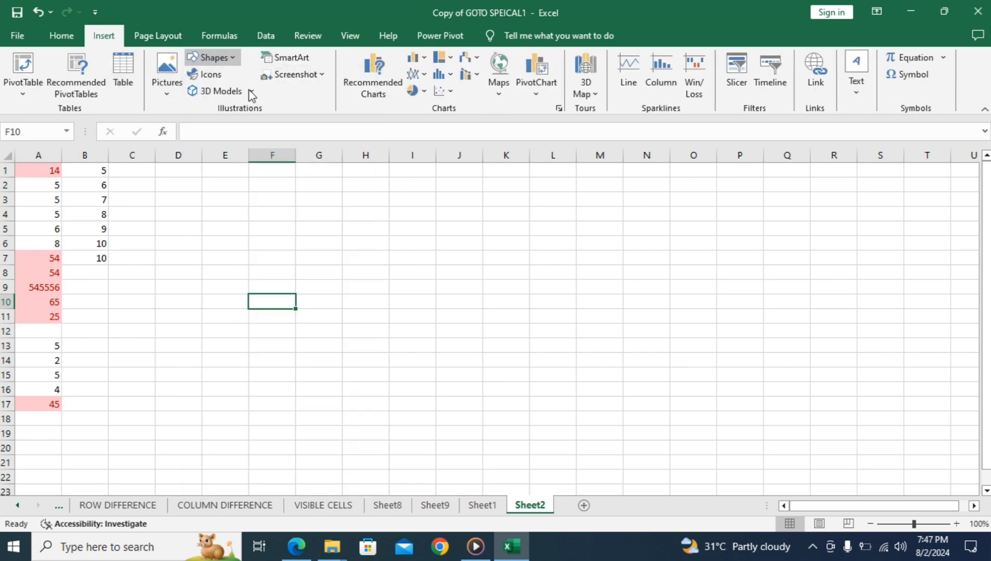
left_click_drag(199, 169, 369, 301)
left_click_drag(301, 255, 457, 397, "ctrl")
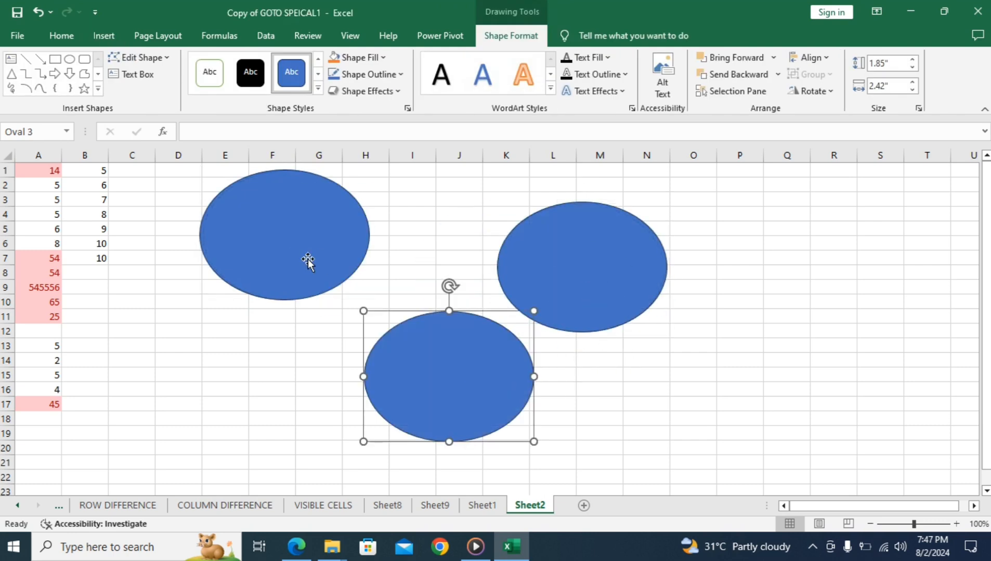
Step: Select the ovals and the column B cells in turn in normal selection mode, ending on empty cell J5
left_click(272, 256)
left_click(581, 266)
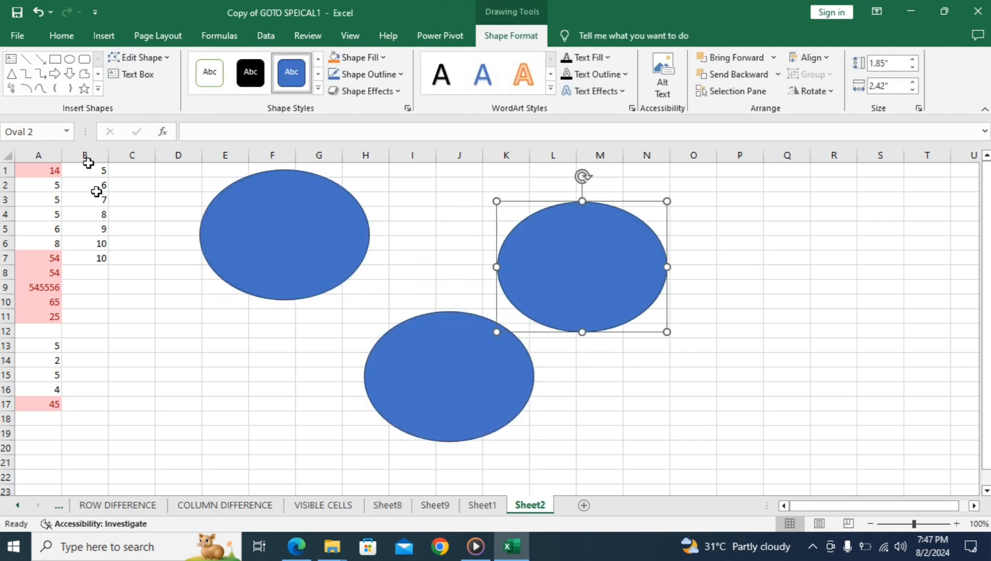
left_click_drag(96, 188, 100, 229)
left_click(99, 258)
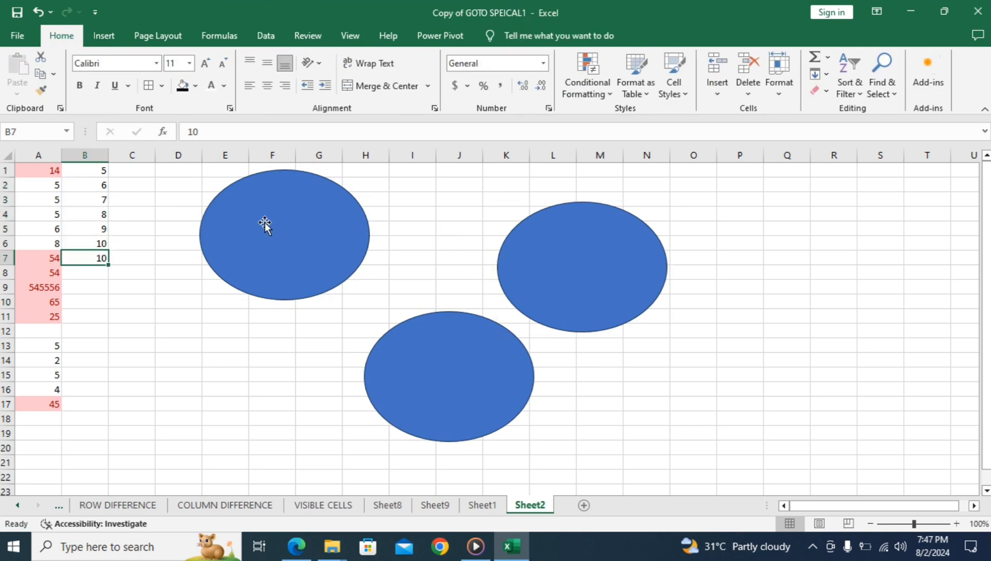
left_click(458, 228)
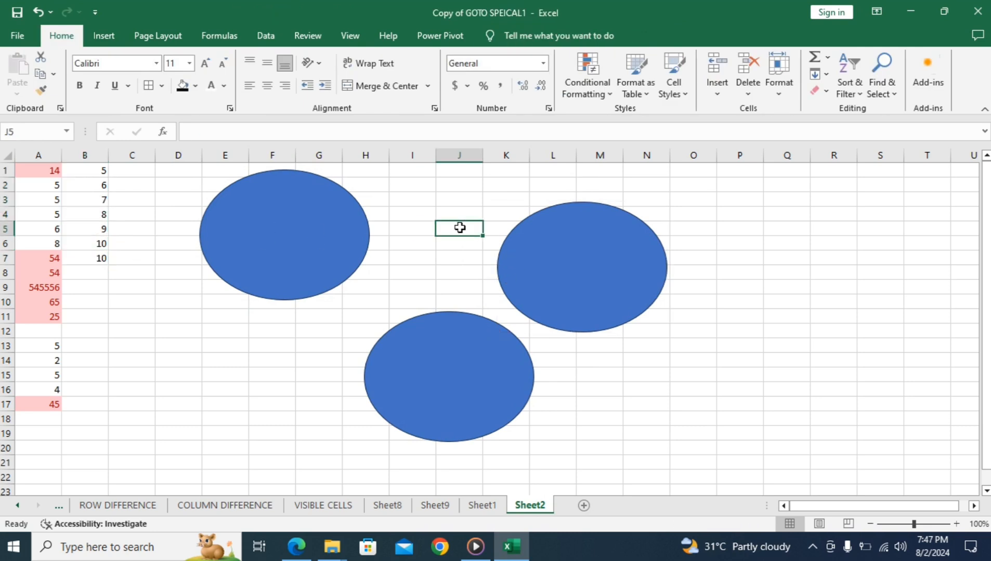
Step: Turn on Select Objects mode and try selecting both the data cells in columns A and B and each of the three ovals
left_click(881, 78)
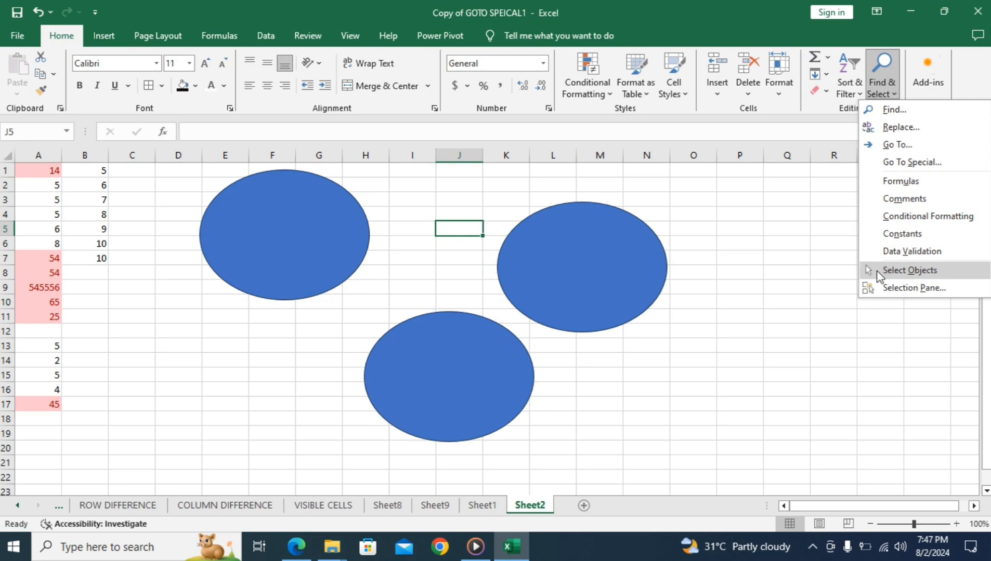
left_click(909, 270)
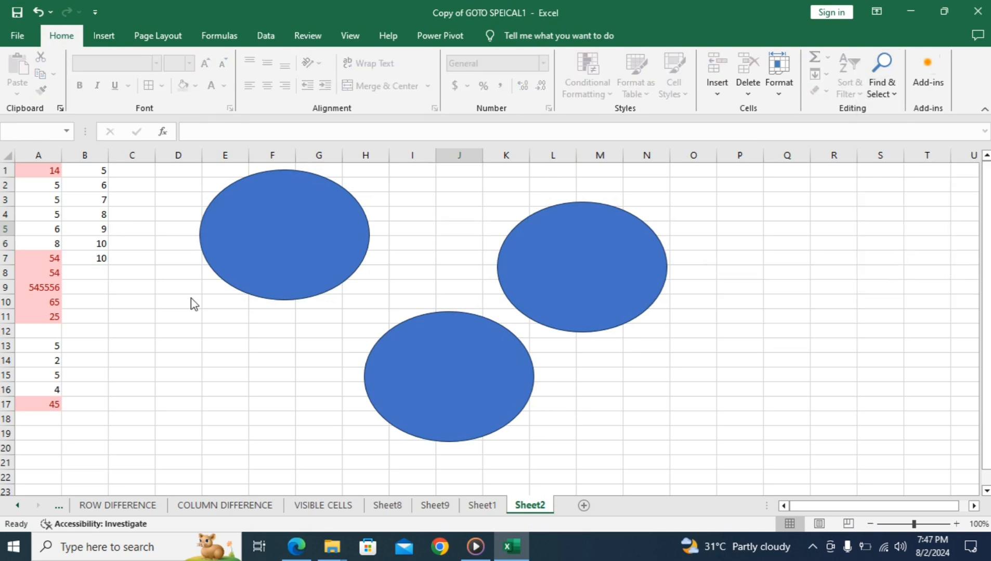
left_click_drag(92, 179, 115, 308)
left_click_drag(23, 185, 125, 393)
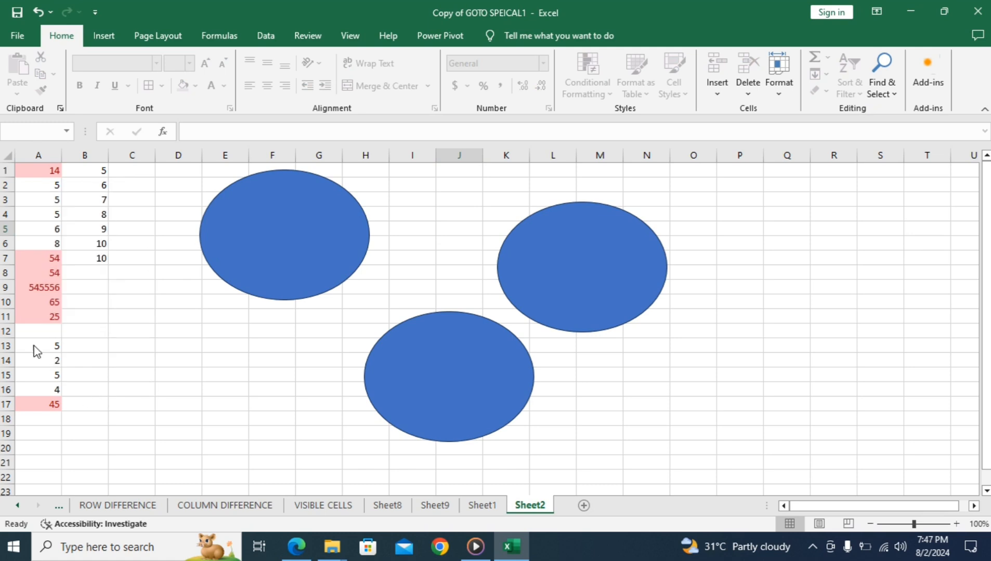
left_click(250, 260)
left_click(432, 405)
left_click(579, 276)
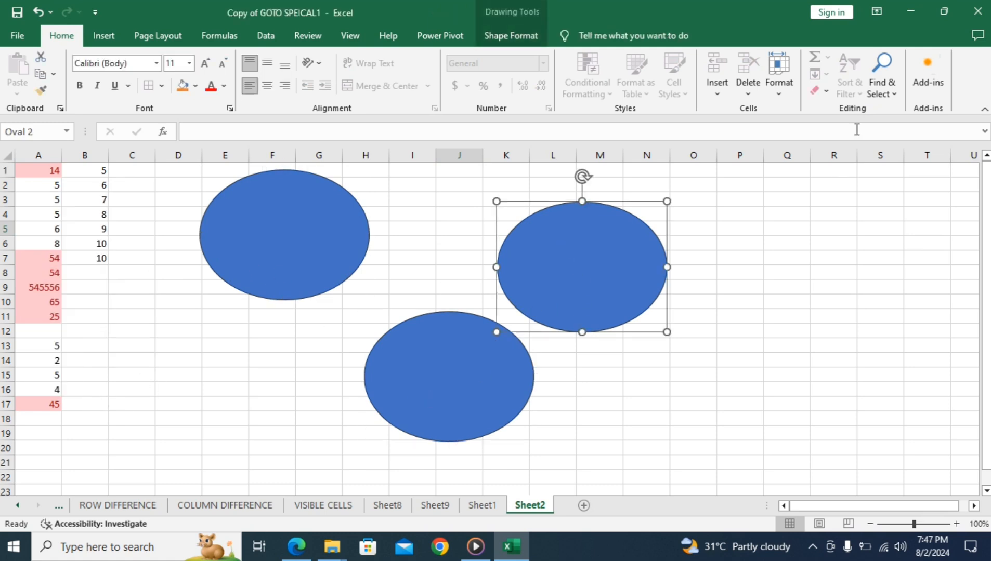
Step: Turn off Select Objects mode and select the oval nearest the data as well as the cell range B2:C8
left_click(883, 92)
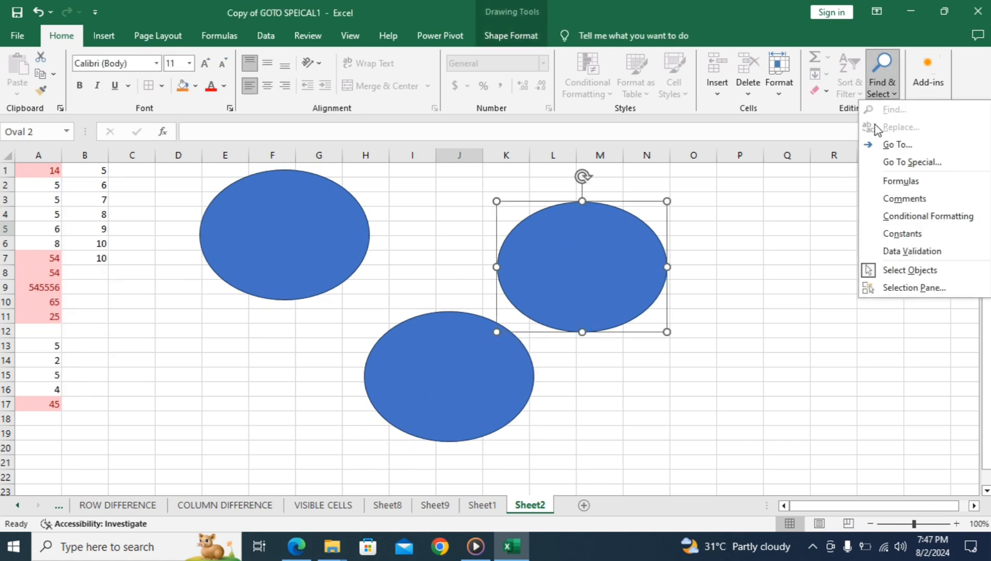
left_click(910, 278)
left_click(280, 249)
left_click_drag(88, 191, 132, 243)
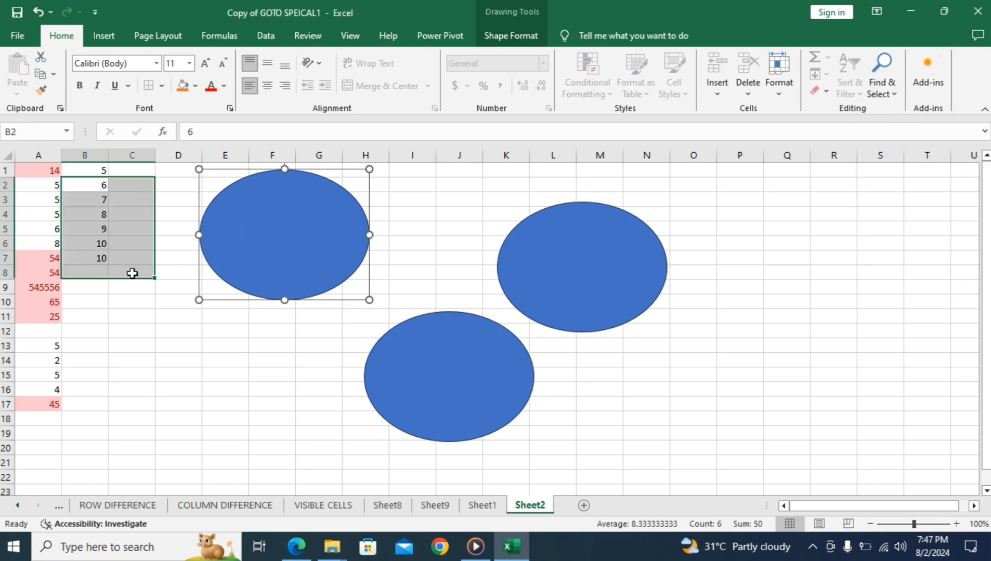
Step: Move the lowest oval beneath the first one and the remaining oval over columns I to L, ending on cell Q10
left_click(615, 327)
left_click(303, 250)
left_click_drag(418, 345, 278, 378)
left_click_drag(550, 280, 469, 255)
left_click(805, 302)
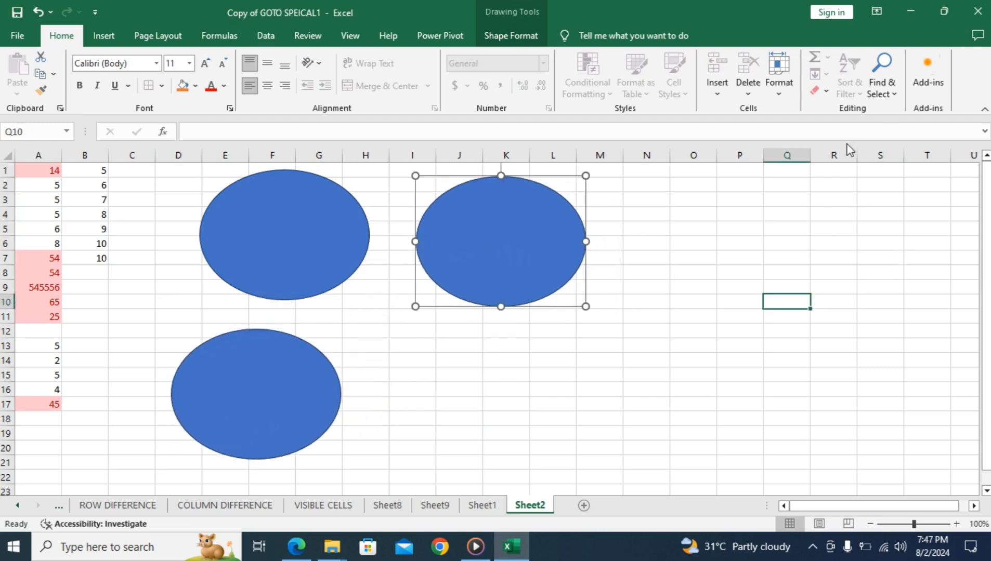
Step: Display the Selection pane and select Oval 3, Oval 2 and Oval 1 from its list, then the ovals directly on the sheet
left_click(881, 86)
left_click(903, 291)
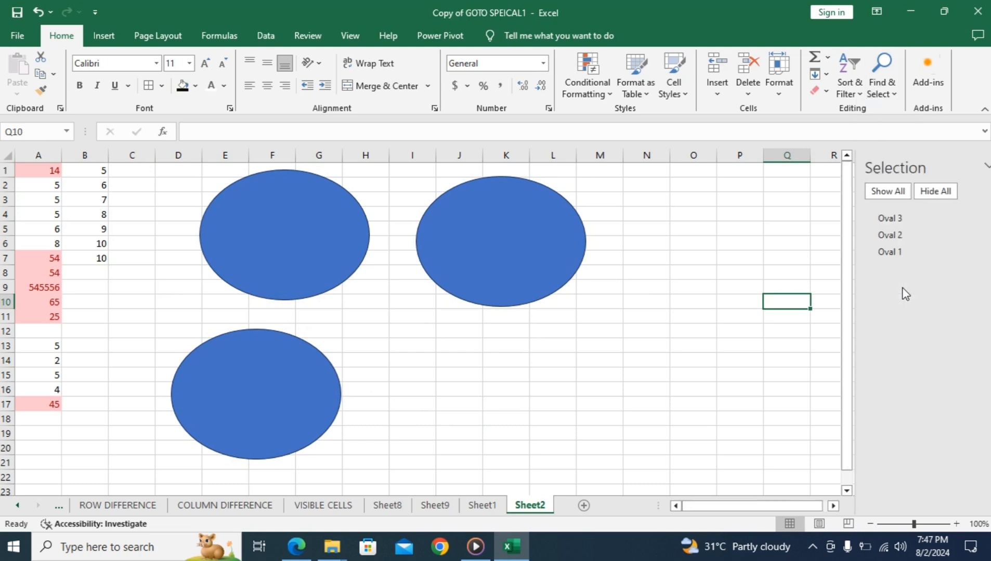
left_click(857, 228)
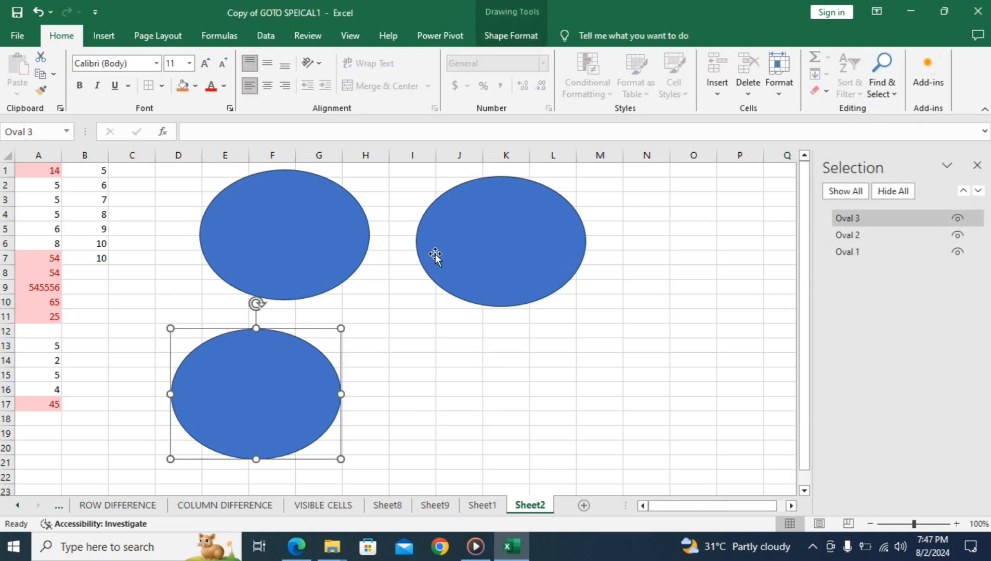
left_click(839, 236)
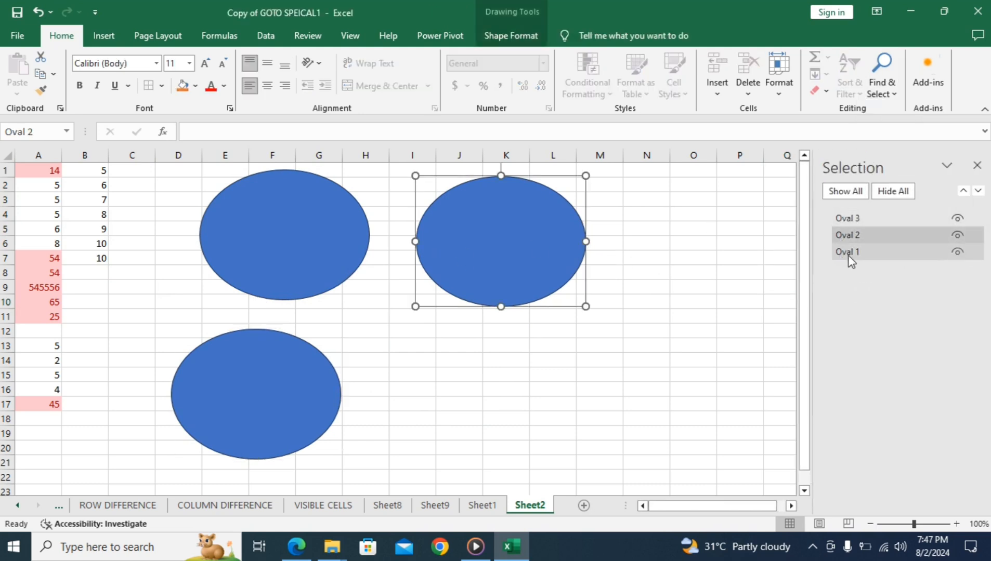
left_click(847, 252)
left_click(839, 236)
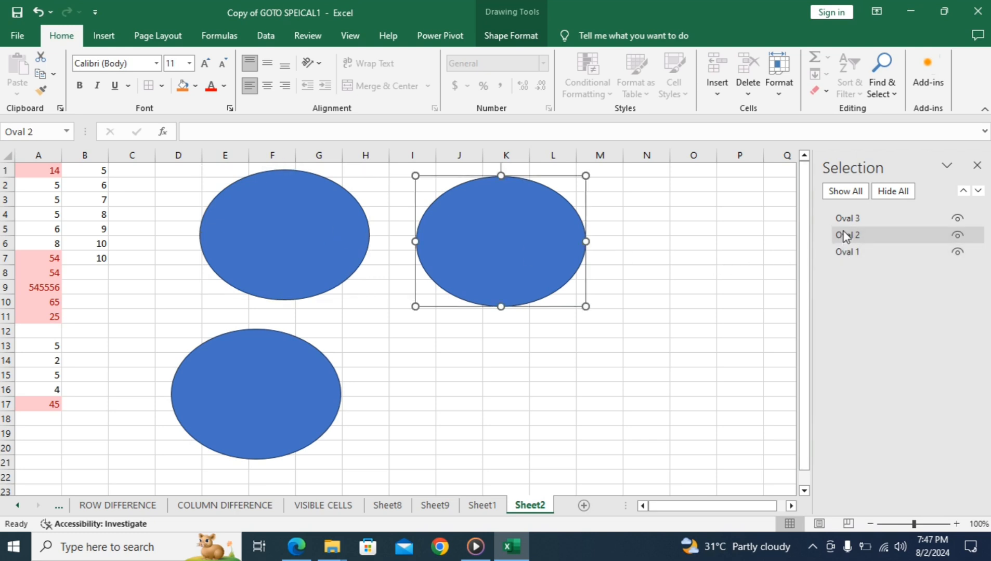
left_click(844, 219)
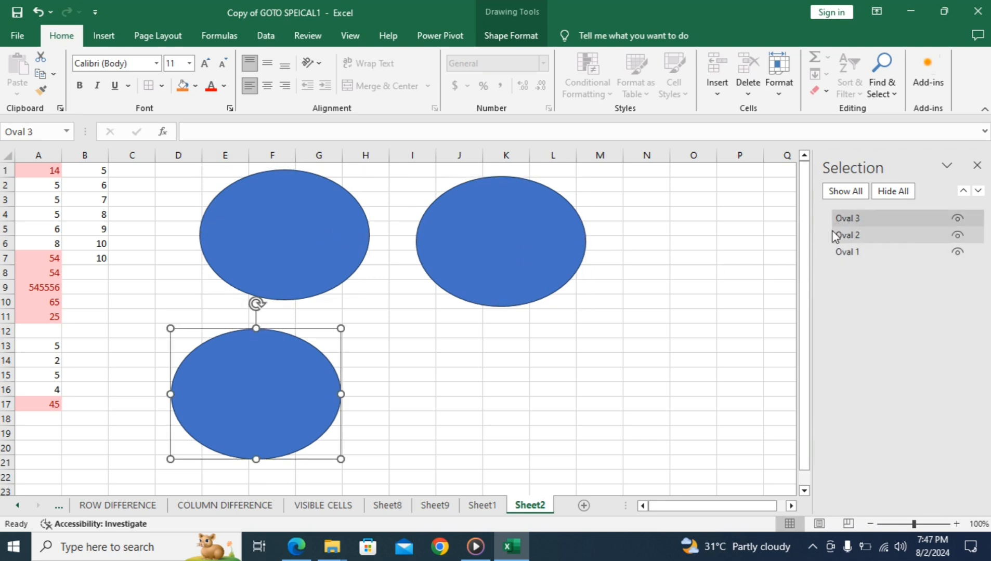
left_click(857, 255)
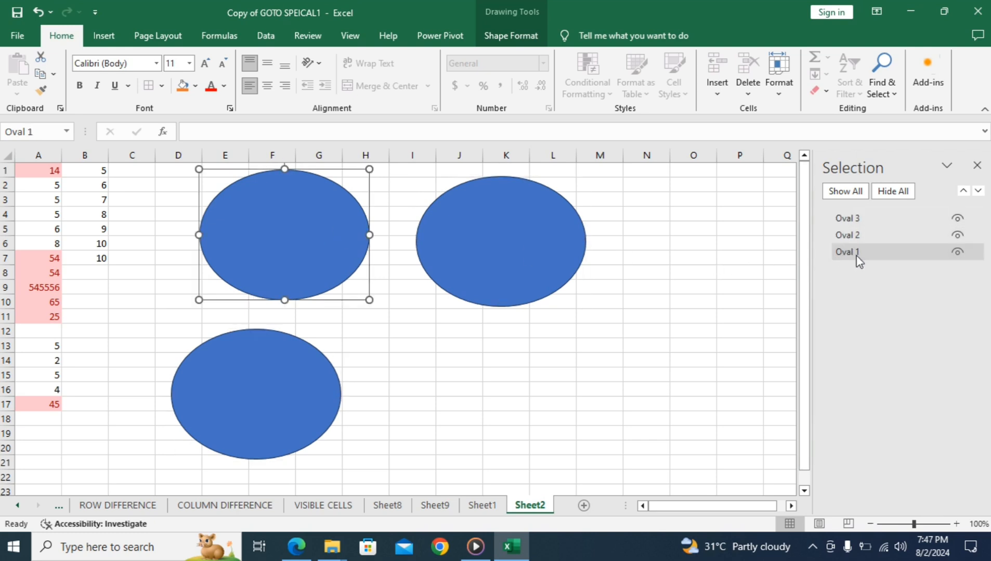
left_click(484, 251)
left_click(288, 365)
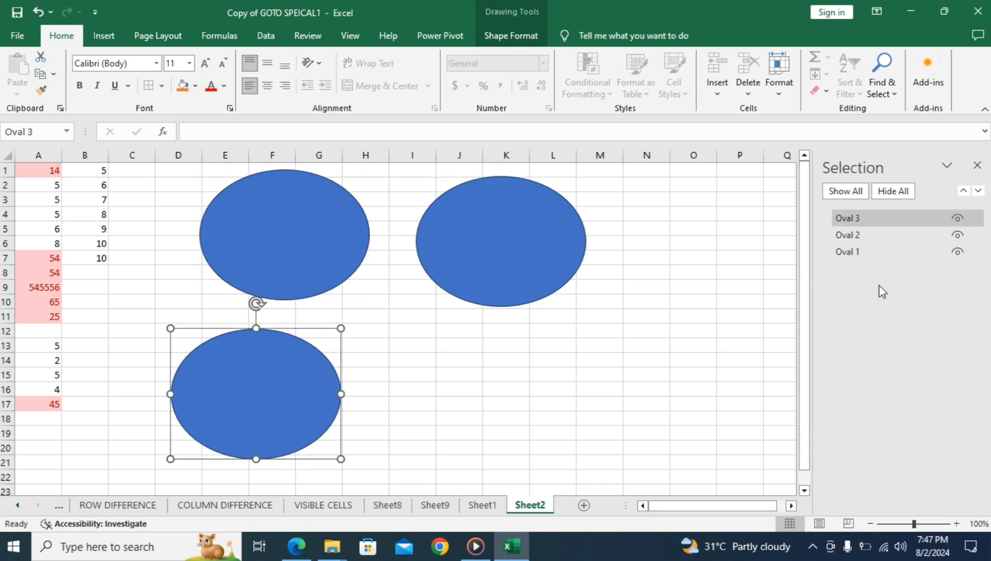
Step: Hide Oval 1, Oval 2 and Oval 3 one by one in the Selection pane and show each of them again
left_click(958, 253)
left_click(958, 237)
left_click(957, 225)
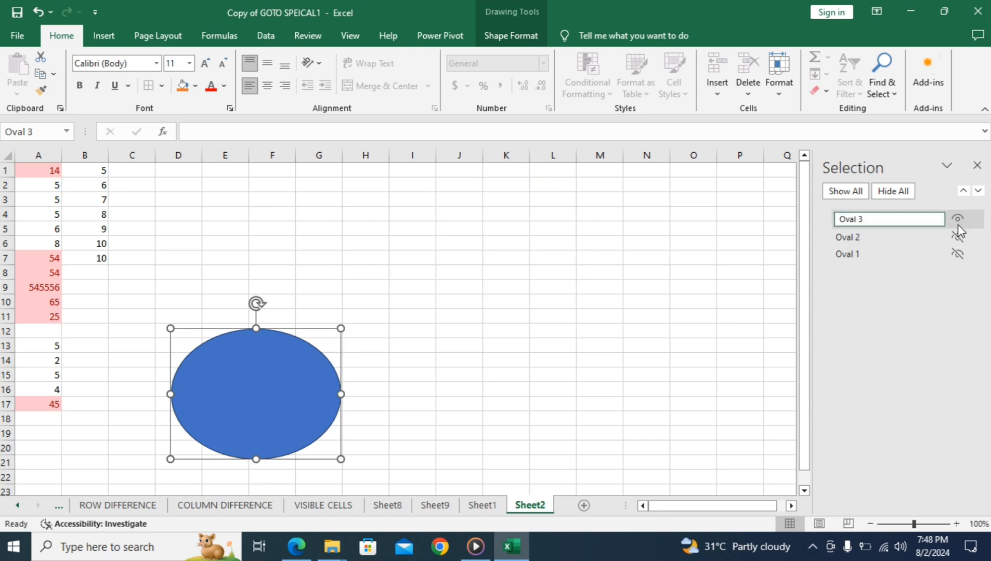
left_click(958, 222)
left_click(957, 222)
left_click(959, 238)
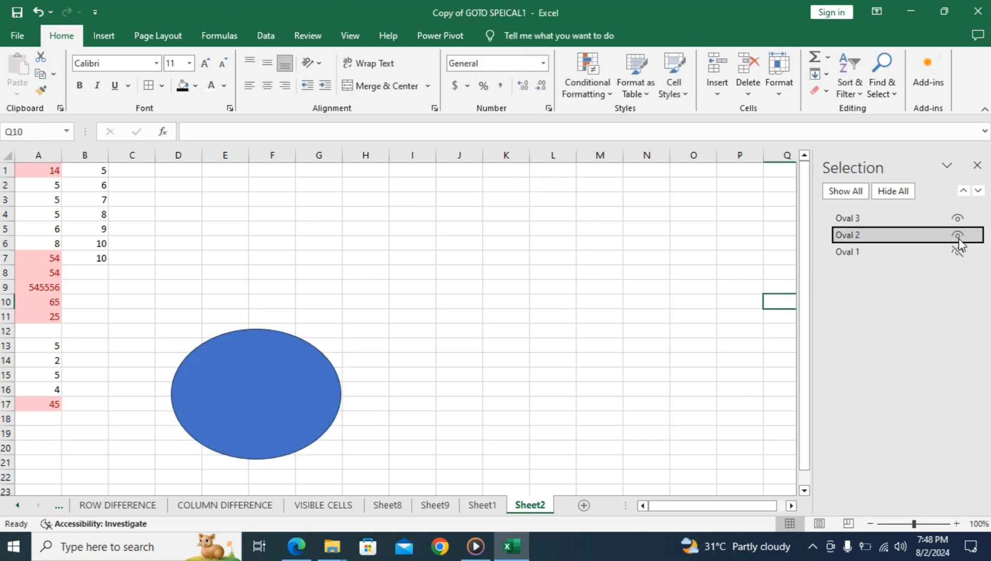
left_click(958, 237)
left_click(958, 253)
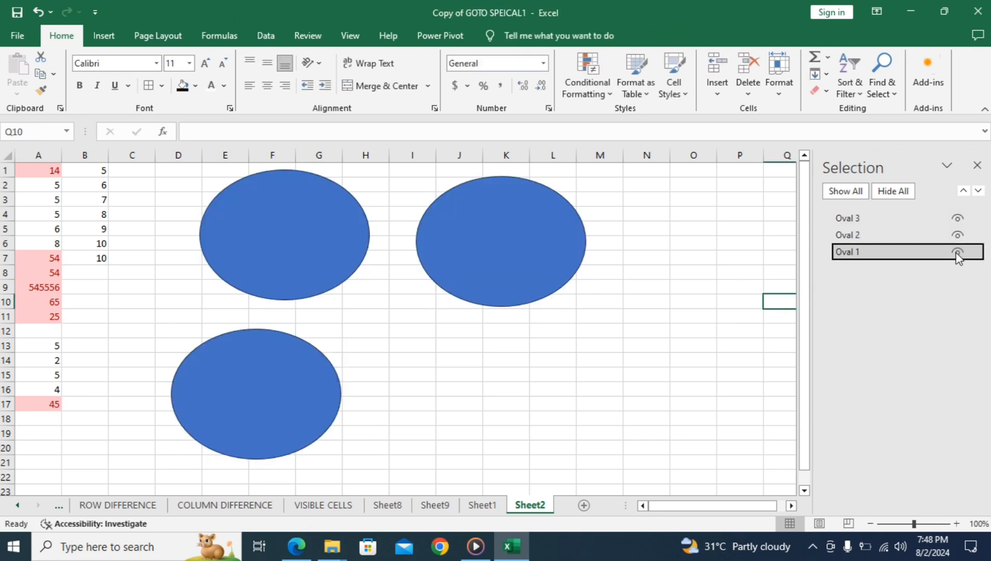
Step: Hide and redisplay all the ovals at once from the Selection pane, and close the pane
left_click(894, 192)
left_click(845, 192)
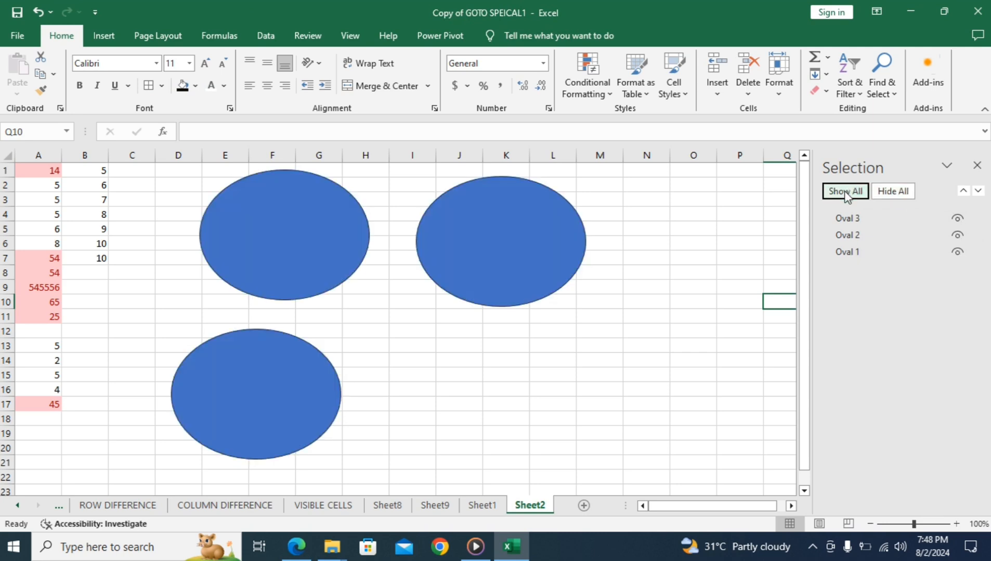
left_click(976, 165)
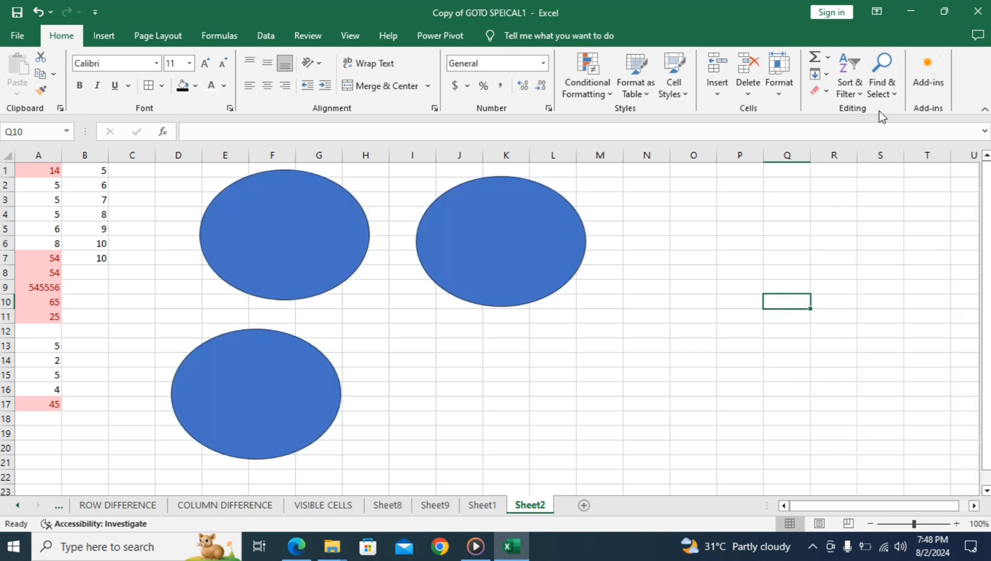
left_click(879, 86)
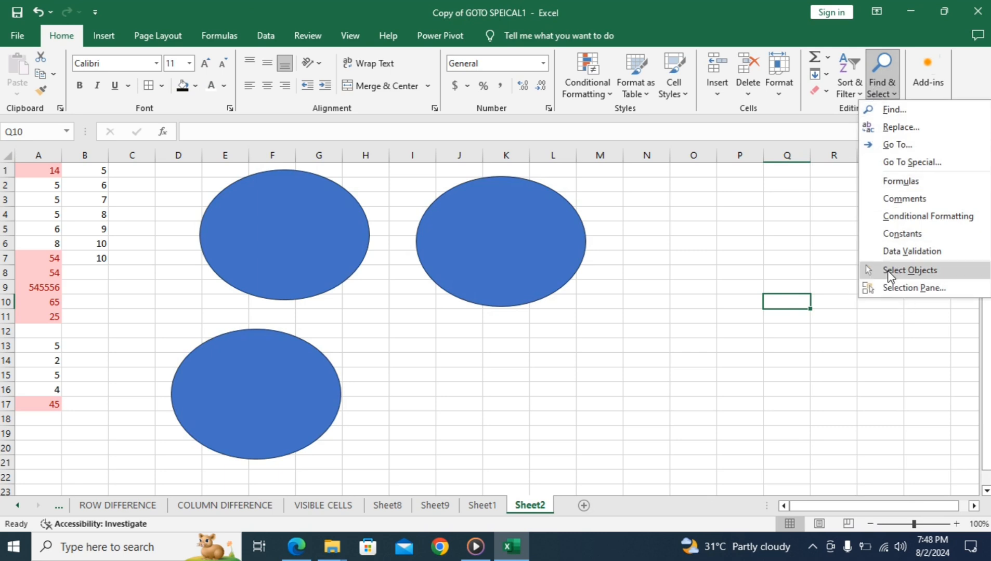
left_click(855, 375)
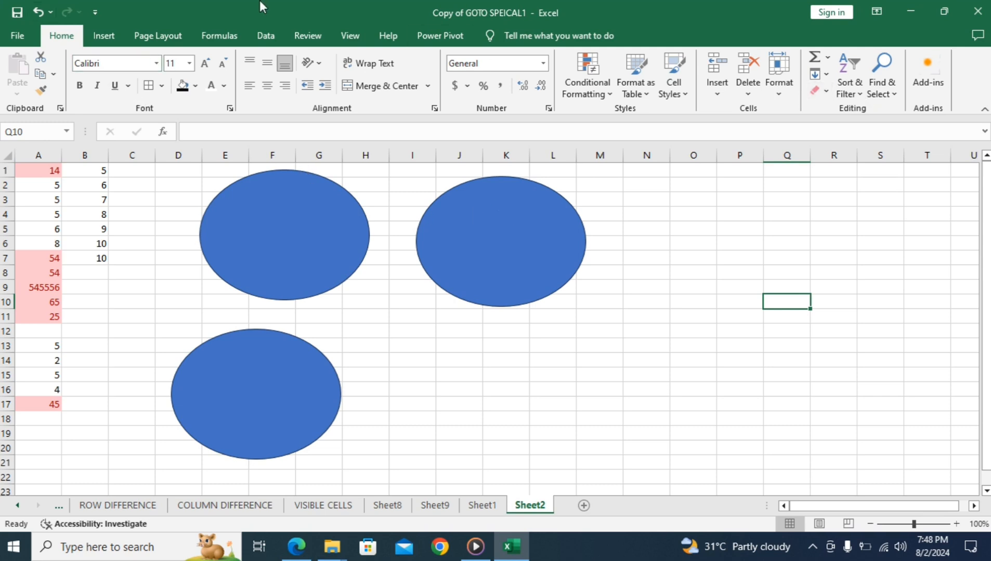
left_click(110, 34)
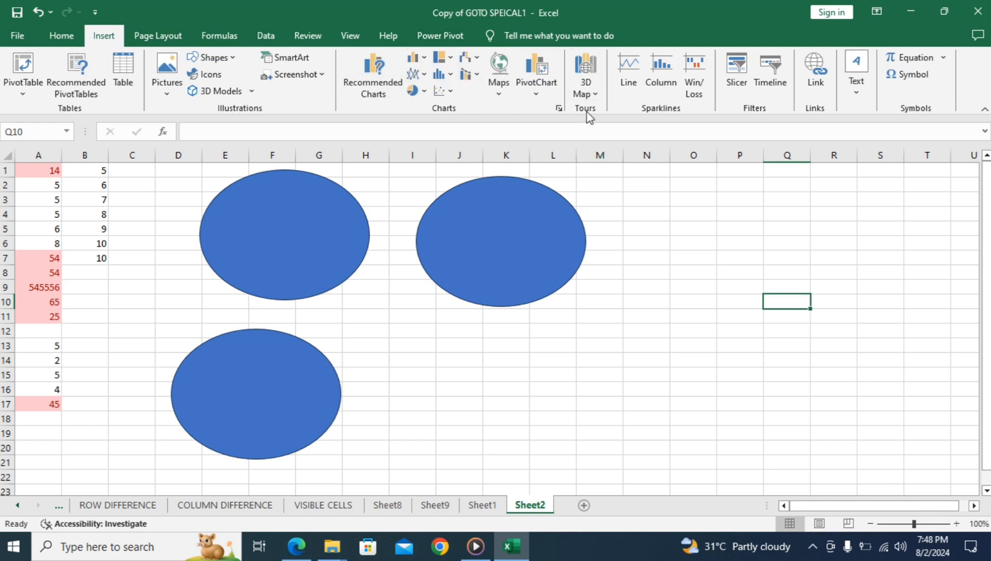
left_click(168, 37)
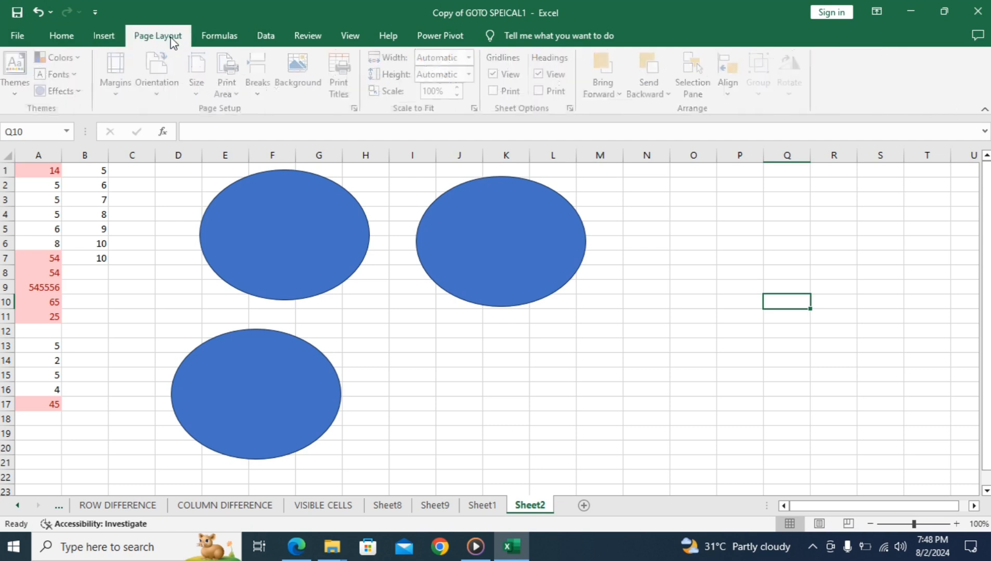